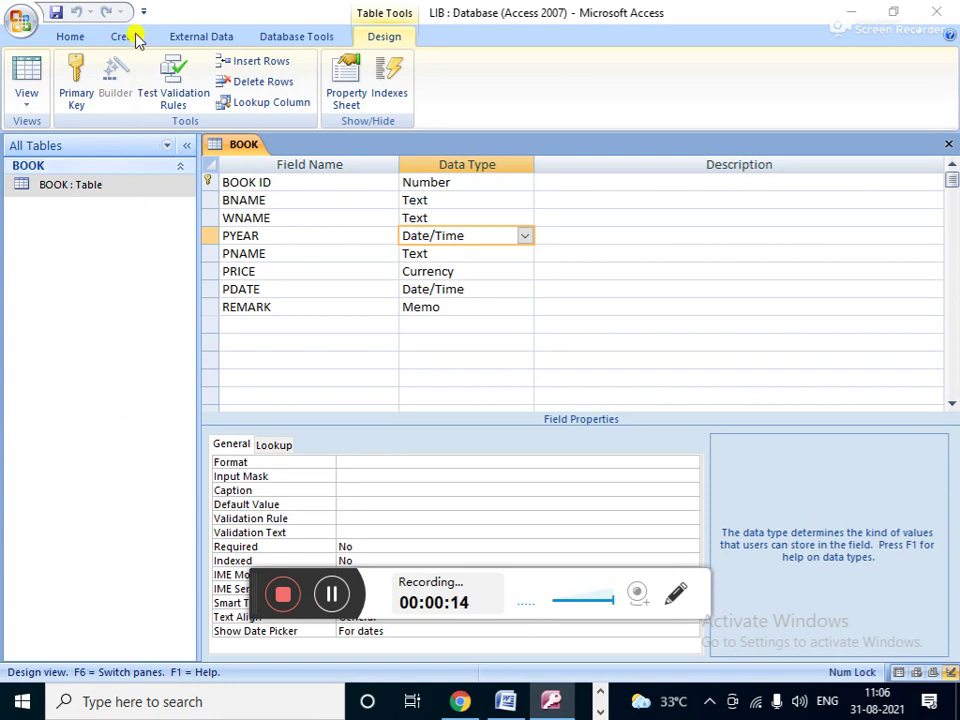
{"action": "left_click", "coordinate": [224, 36]}
{"action": "left_click", "coordinate": [310, 37]}
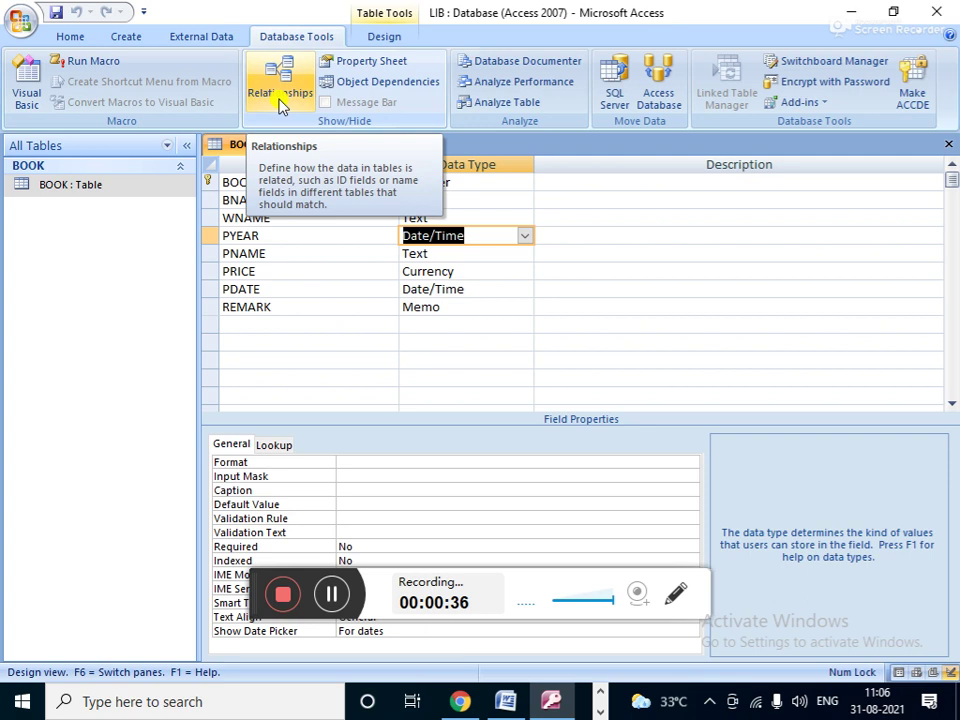
{"action": "left_click", "coordinate": [121, 38]}
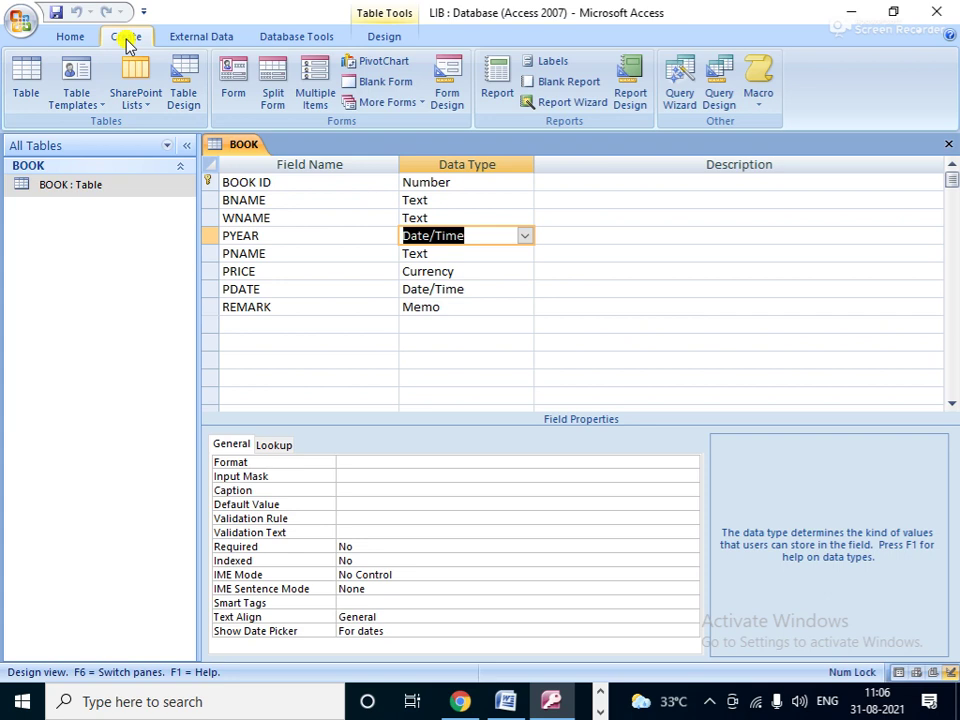
{"action": "left_click", "coordinate": [35, 74]}
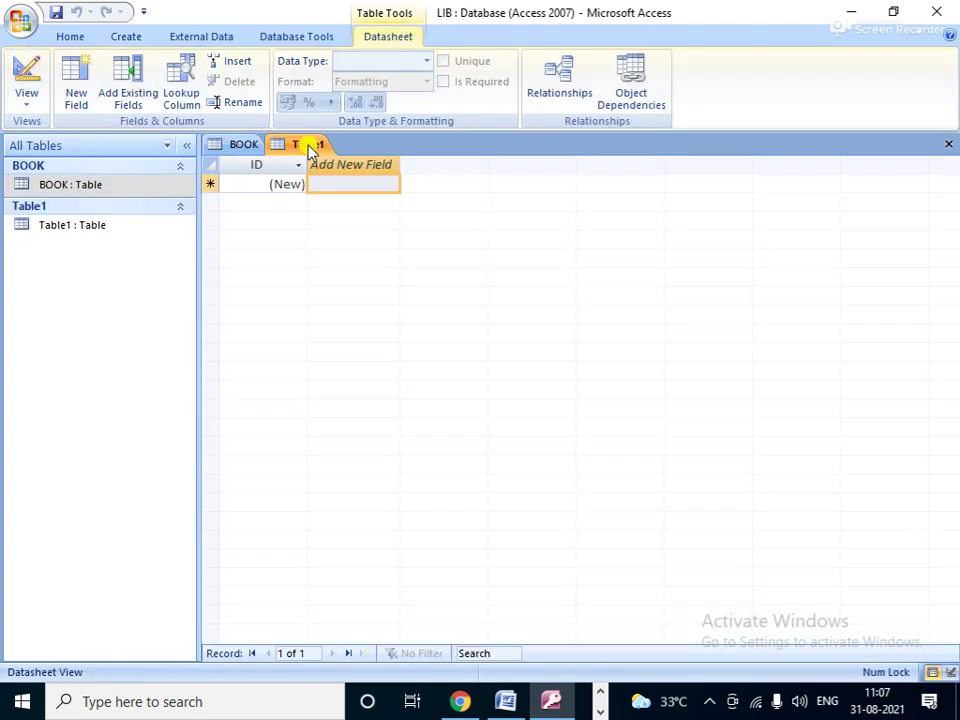
{"action": "left_click", "coordinate": [81, 227]}
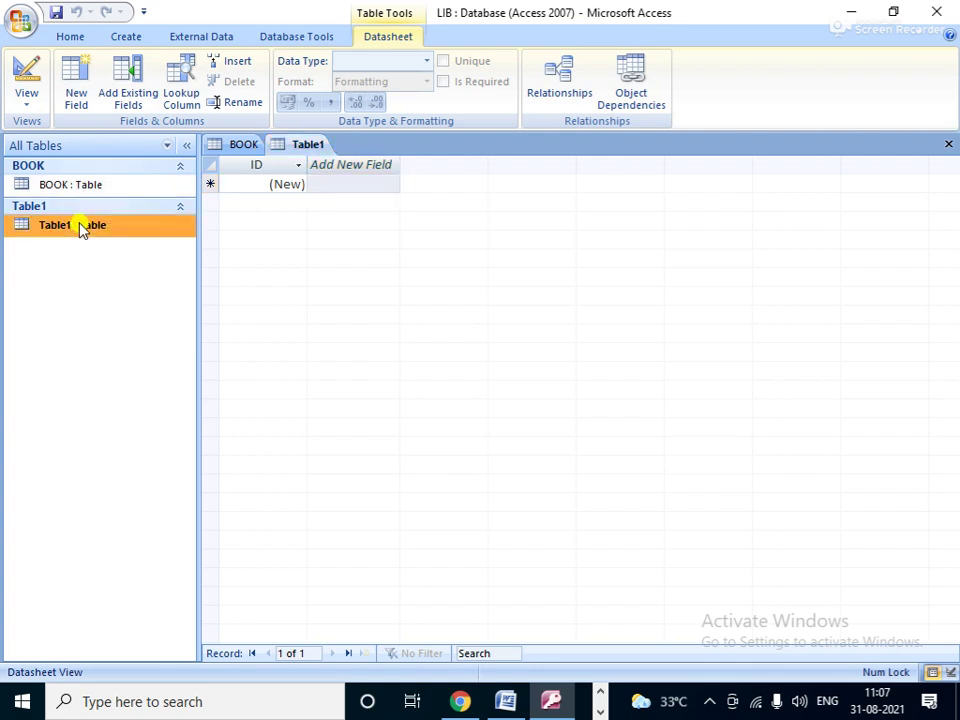
{"action": "left_click", "coordinate": [28, 104]}
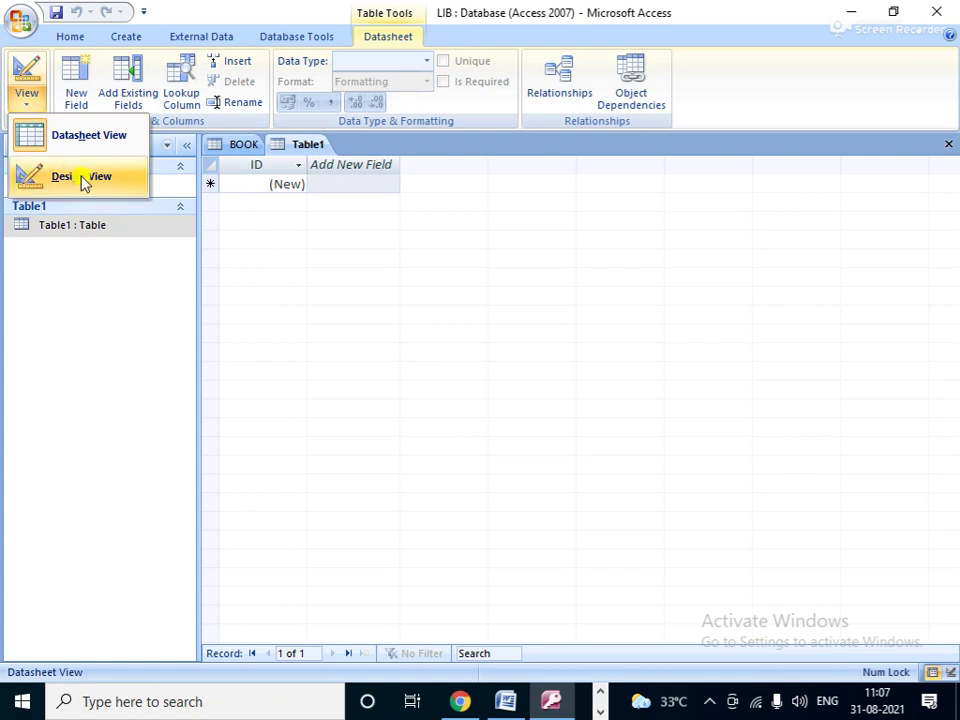
{"action": "left_click", "coordinate": [238, 146]}
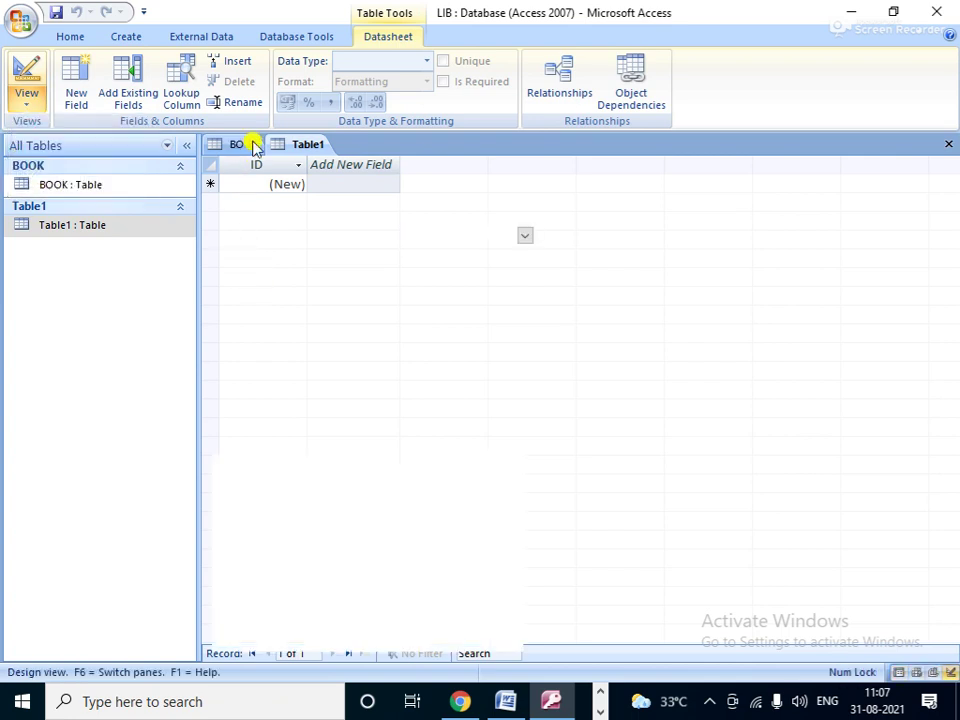
{"action": "right_click", "coordinate": [305, 146]}
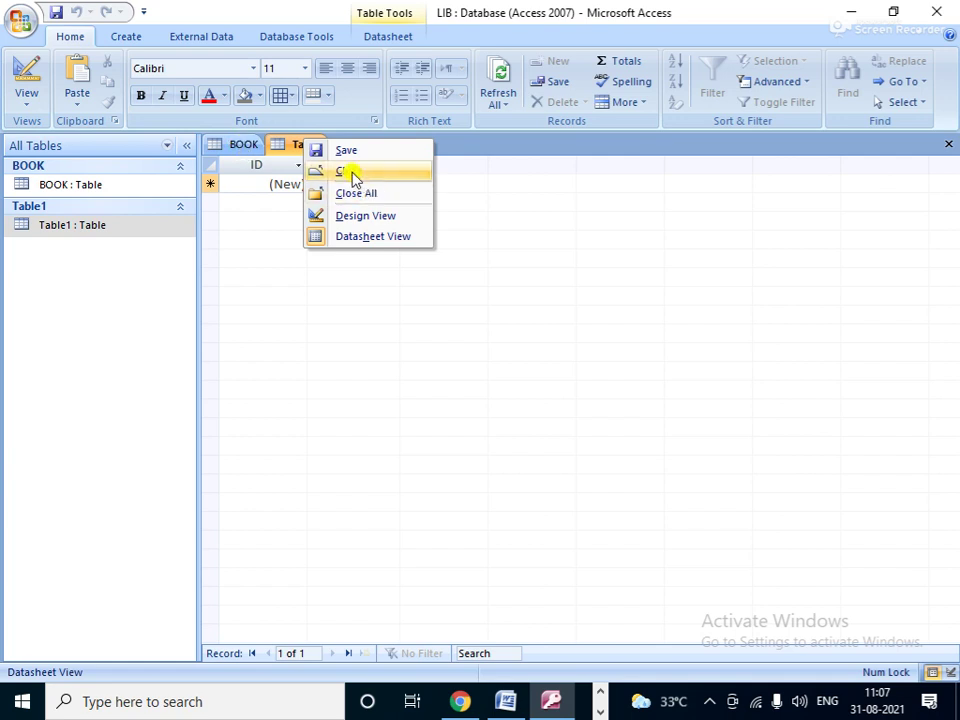
{"action": "left_click", "coordinate": [343, 173]}
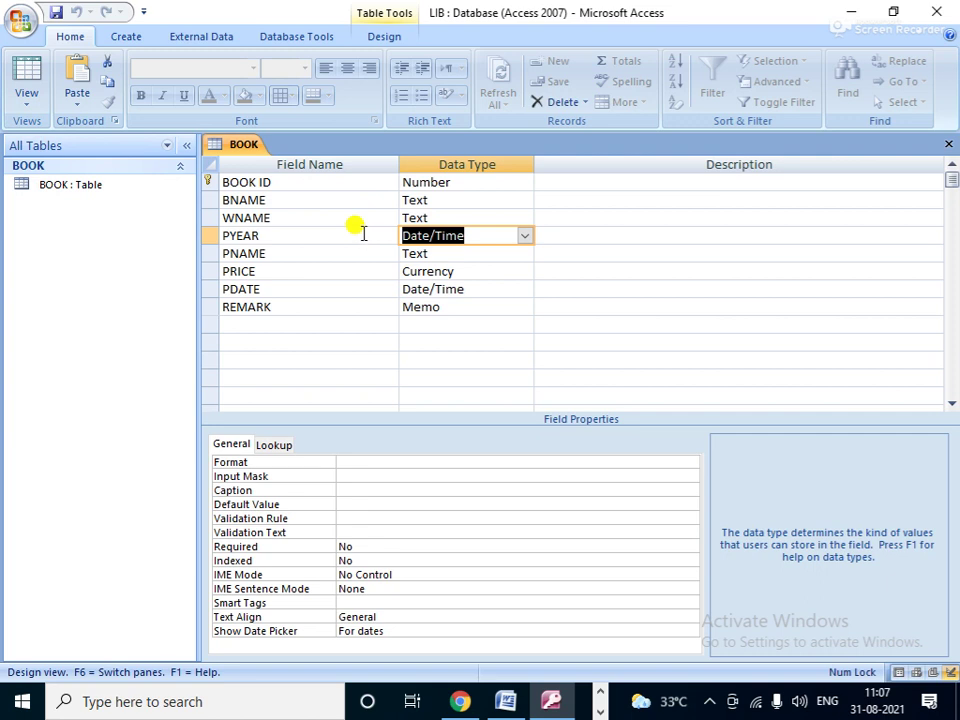
- Examine the data types and field properties of the BOOK table's fields, from BOOK ID to REMARK, in Design View
{"action": "left_click", "coordinate": [292, 183]}
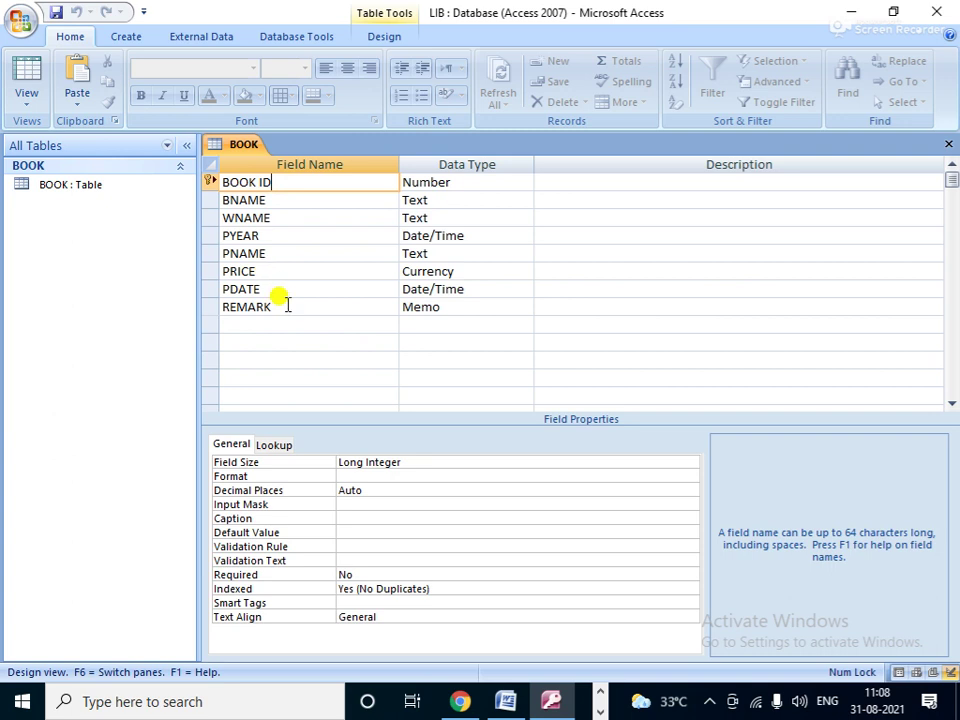
{"action": "left_click", "coordinate": [458, 309]}
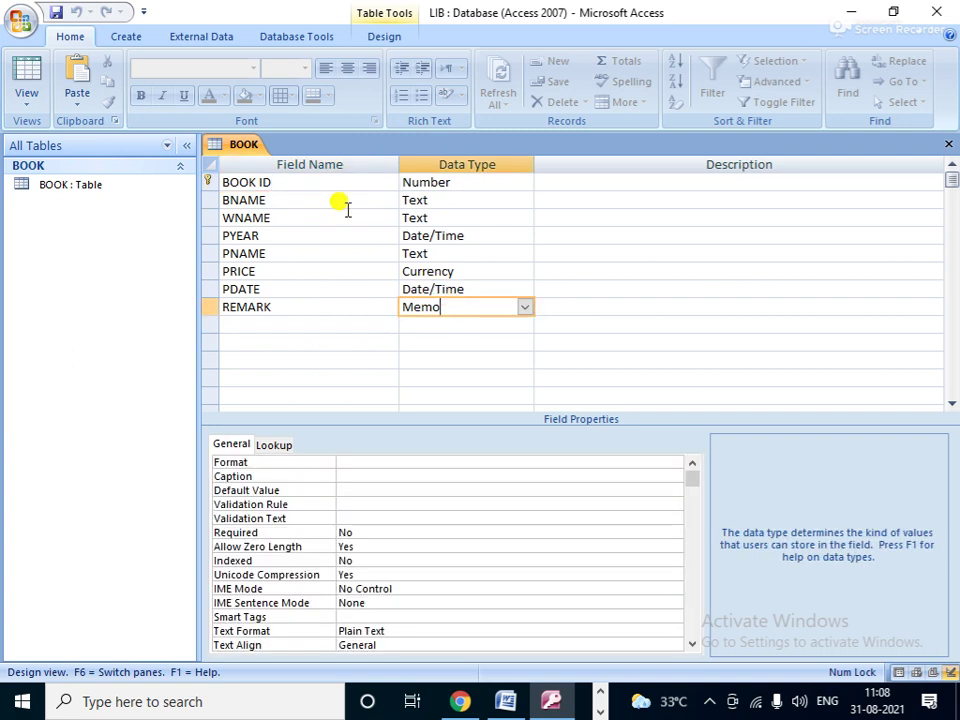
{"action": "left_click", "coordinate": [467, 183]}
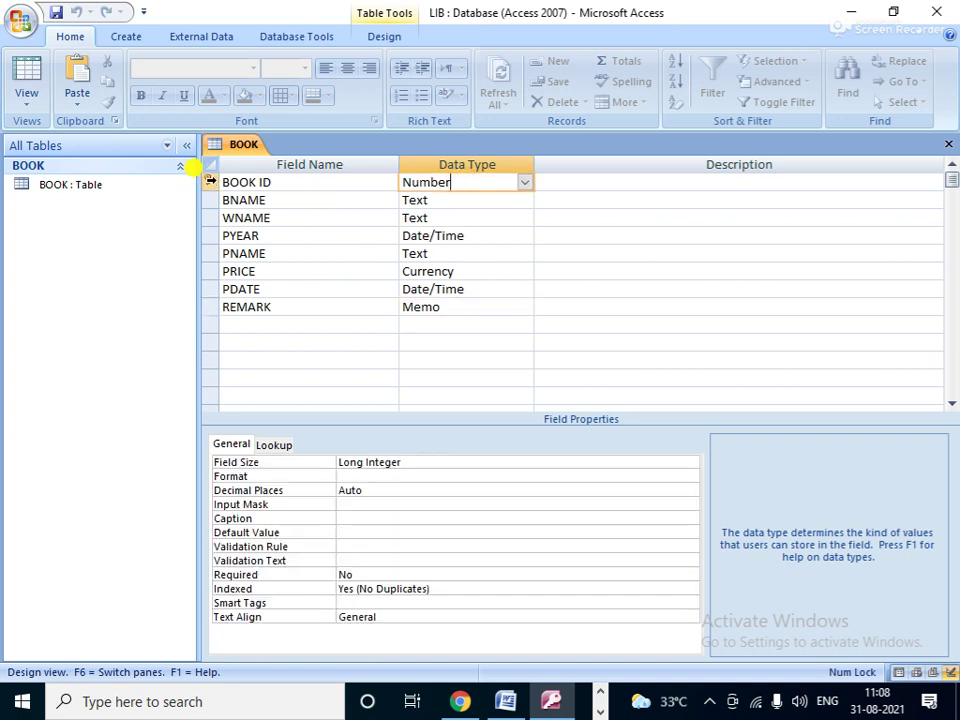
{"action": "left_click", "coordinate": [454, 200]}
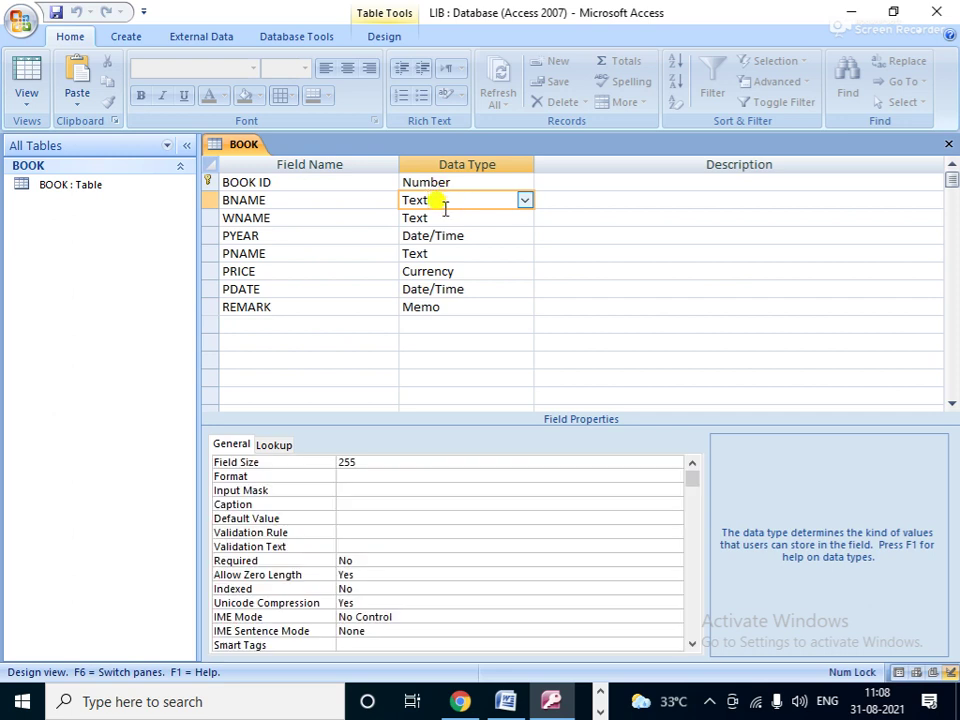
{"action": "left_click", "coordinate": [435, 214]}
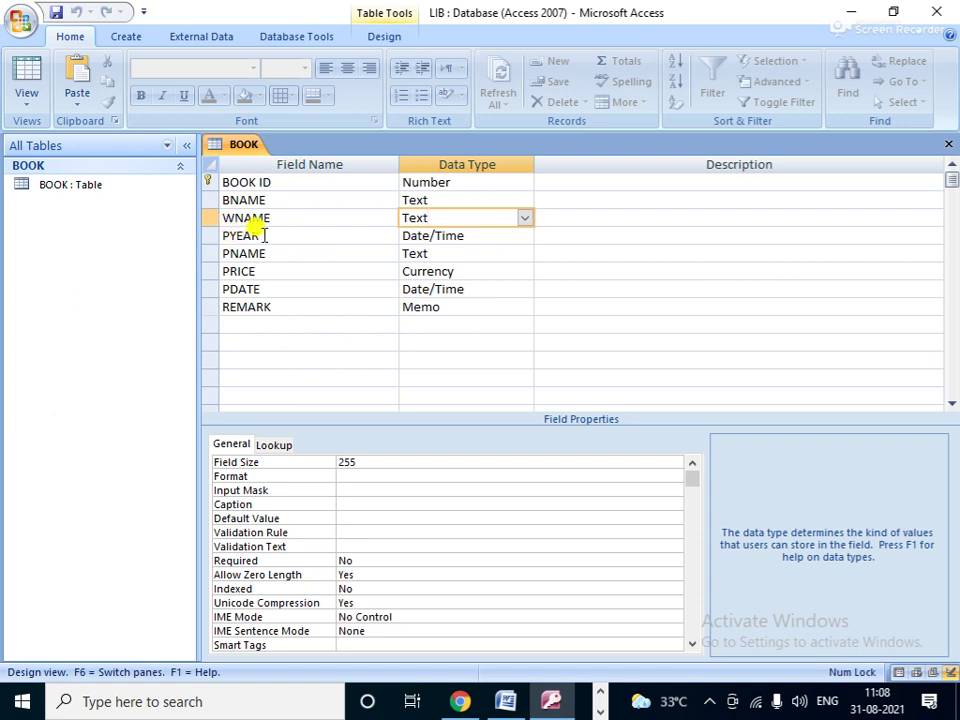
{"action": "left_click", "coordinate": [472, 235]}
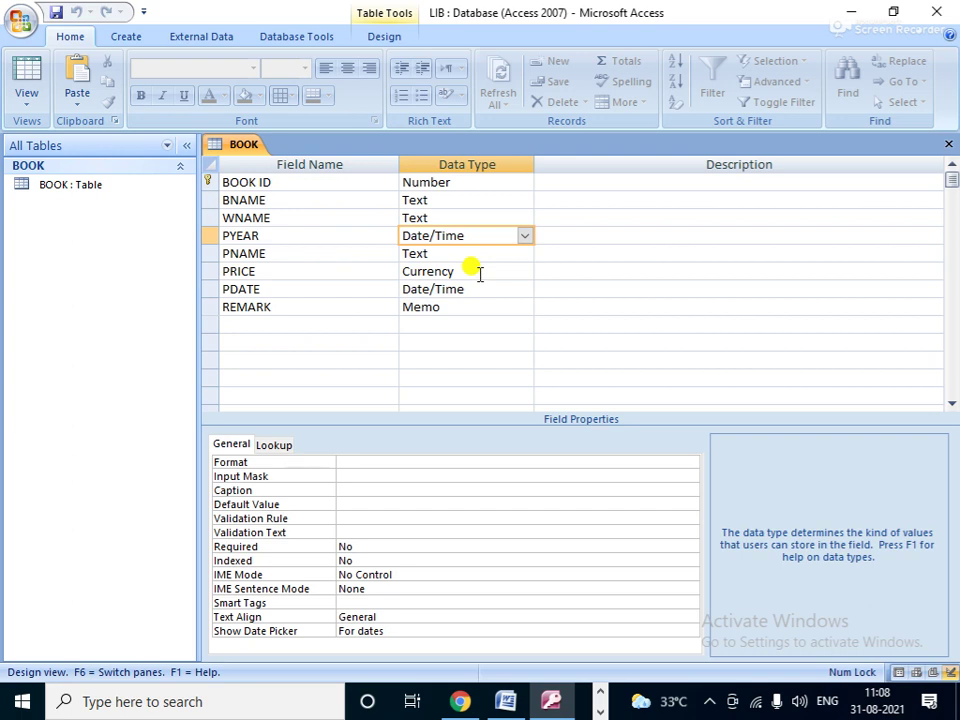
{"action": "left_click", "coordinate": [479, 273]}
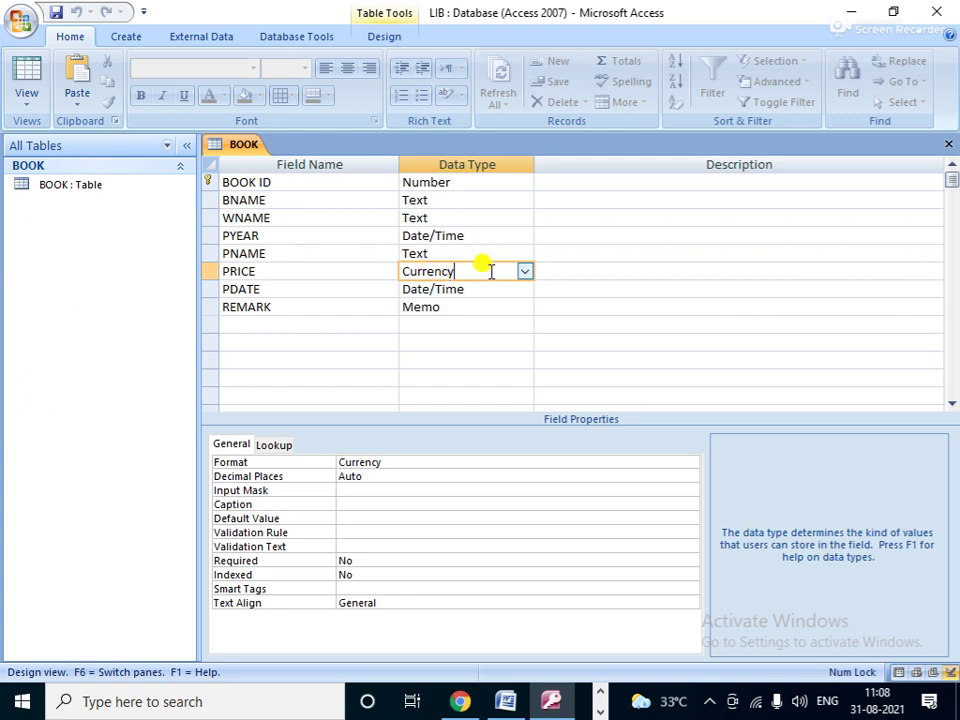
- Look at the BOOK table's records in Datasheet View, and return to Design View
{"action": "left_click", "coordinate": [28, 104]}
{"action": "left_click", "coordinate": [71, 135]}
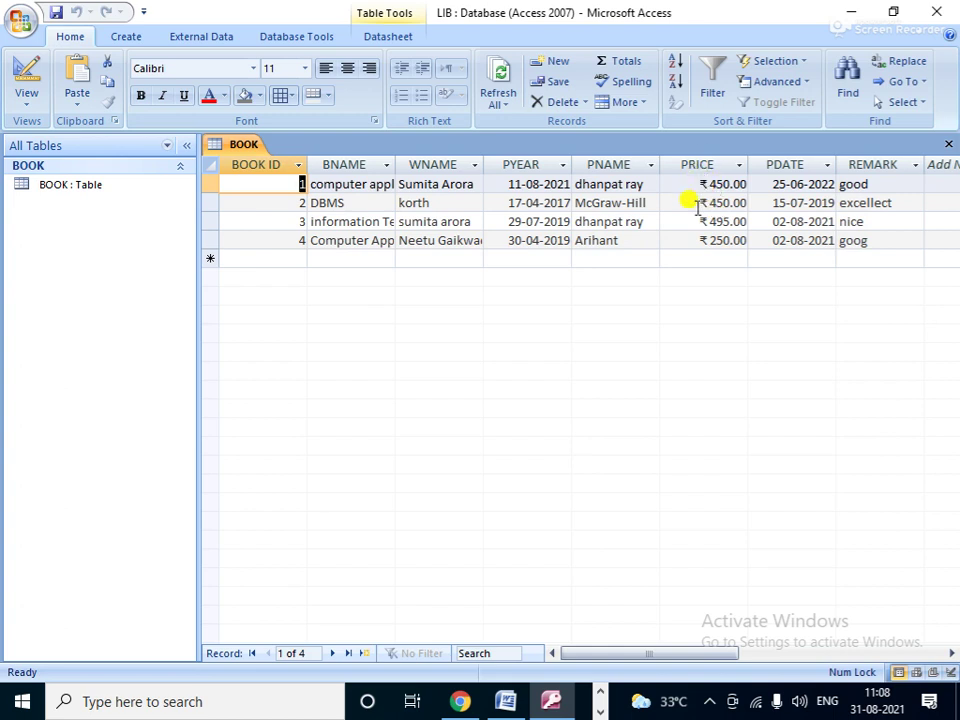
{"action": "left_click", "coordinate": [28, 99]}
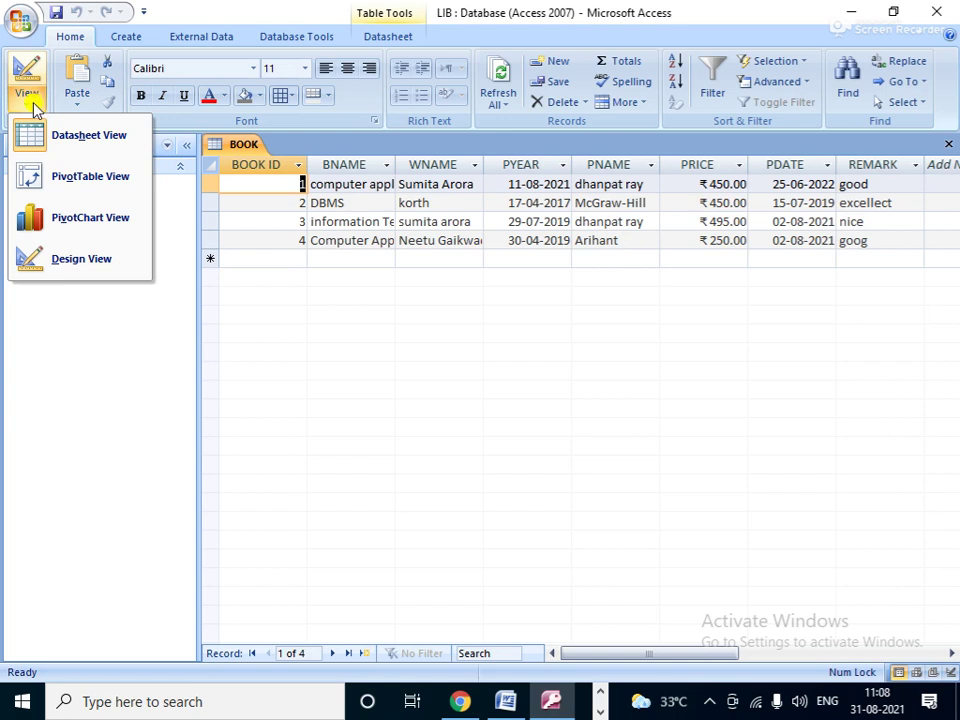
{"action": "left_click", "coordinate": [82, 263]}
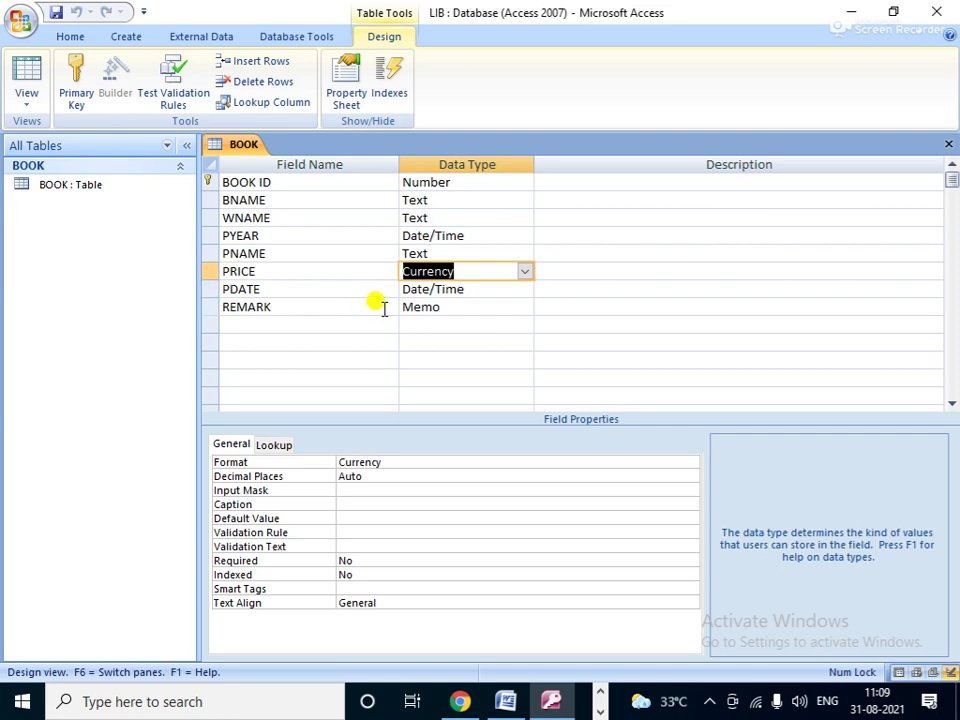
- Save the BOOK table's design and switch the table to Datasheet View
{"action": "left_click", "coordinate": [27, 104]}
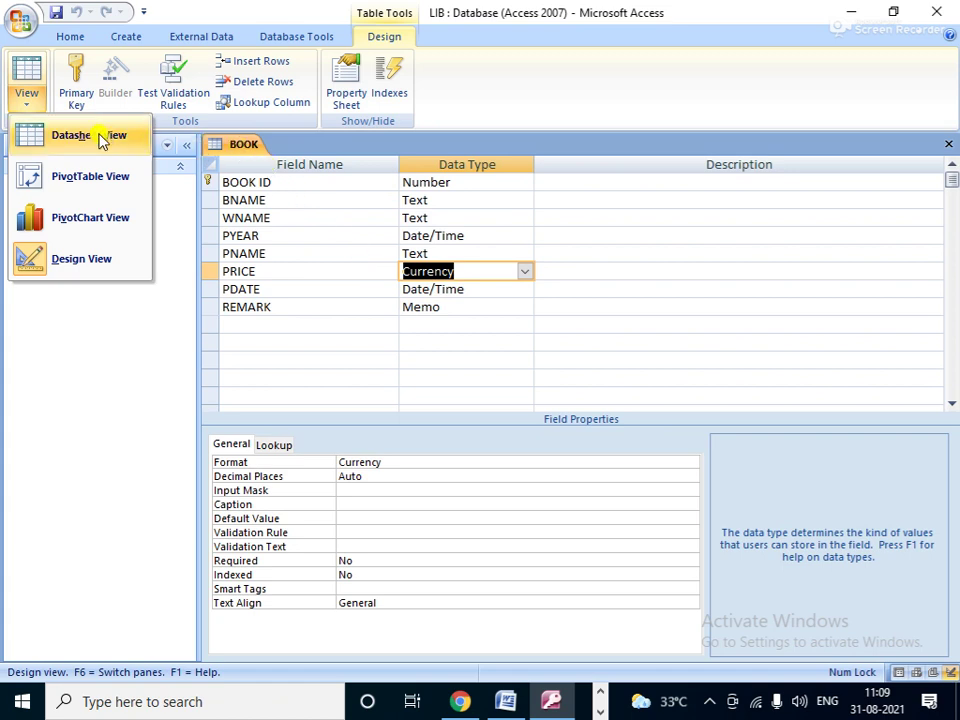
{"action": "left_click", "coordinate": [62, 18]}
{"action": "left_click", "coordinate": [56, 15]}
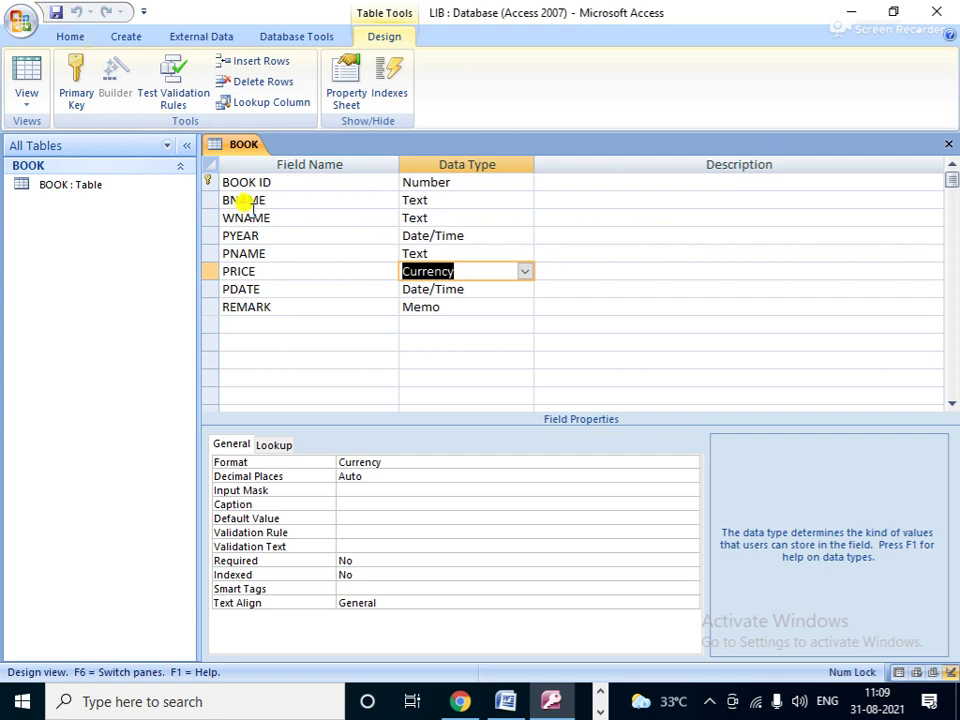
{"action": "left_click", "coordinate": [27, 112]}
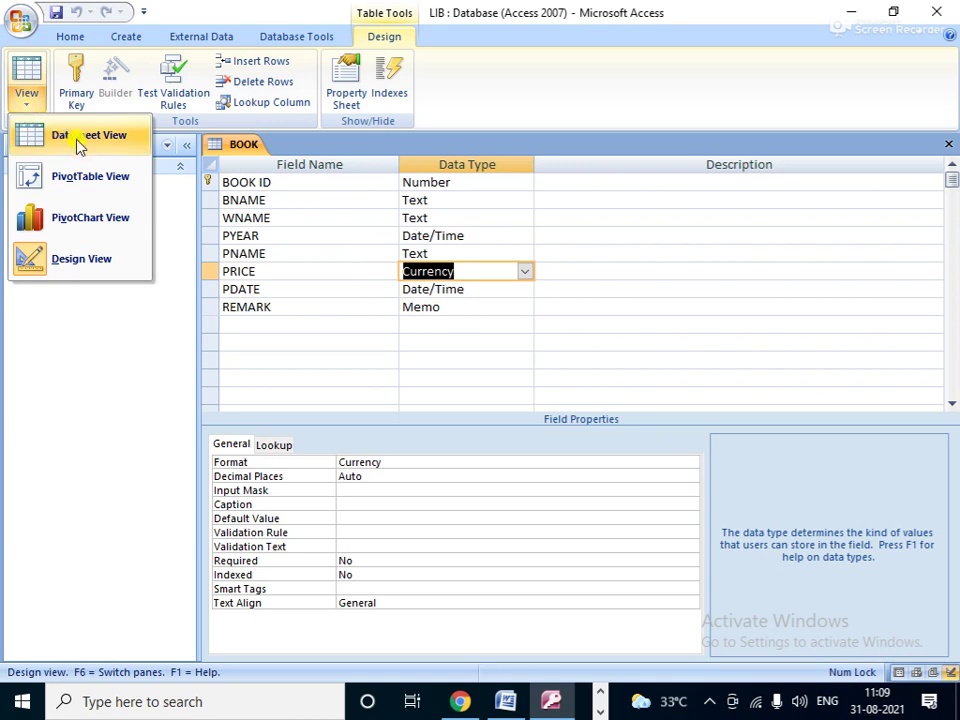
{"action": "left_click", "coordinate": [80, 146]}
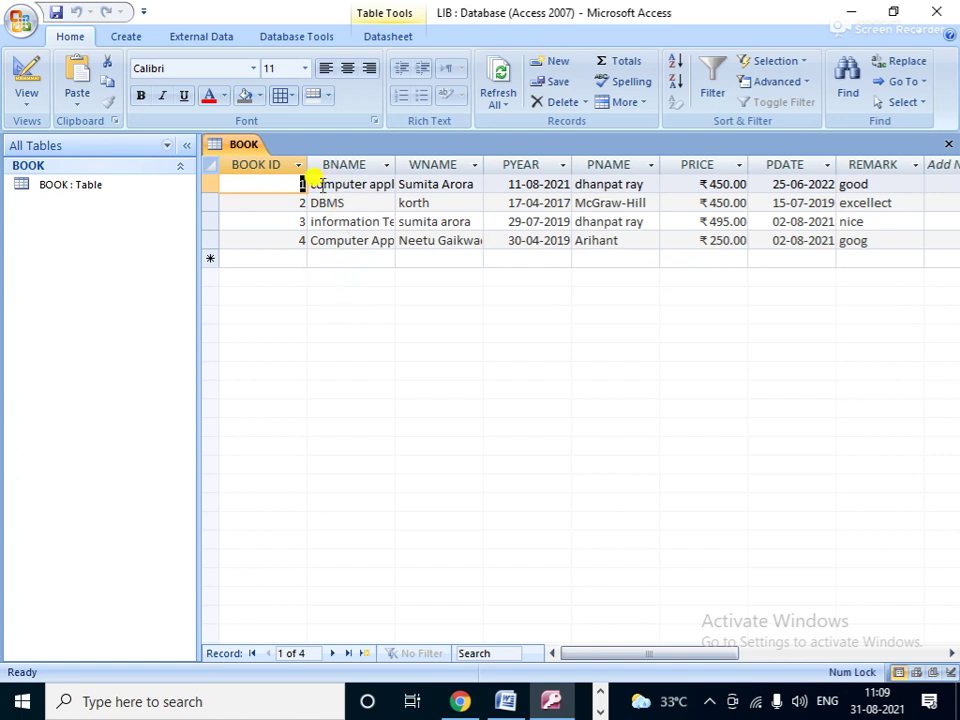
- Widen the BNAME and WNAME columns so their full entries fit
{"action": "left_click_drag", "start_coordinate": [396, 165], "coordinate": [451, 152]}
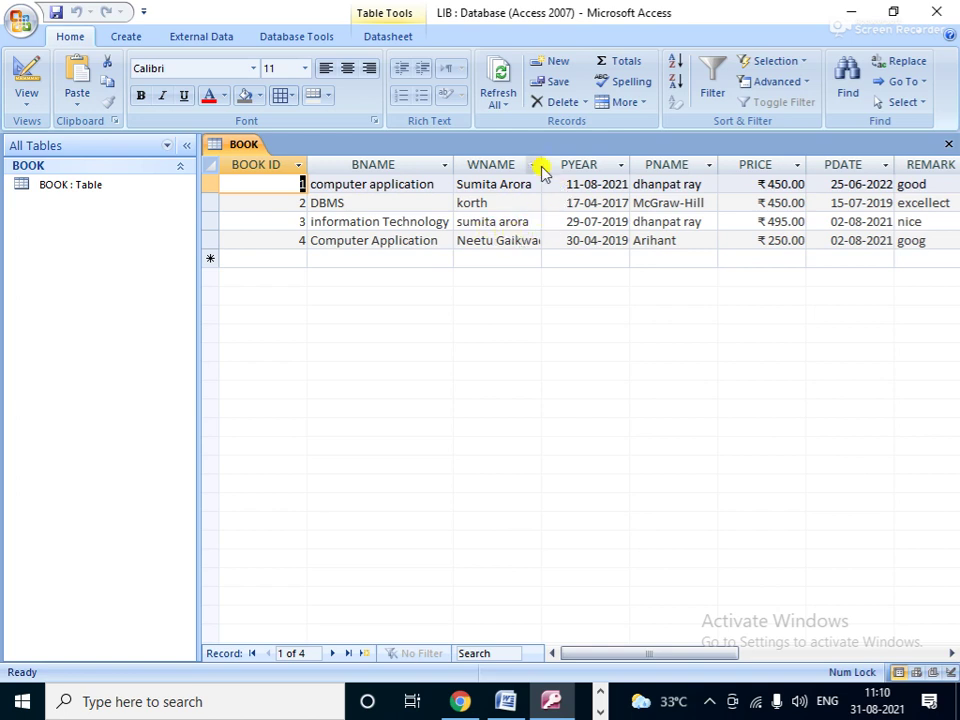
{"action": "left_click_drag", "start_coordinate": [544, 165], "coordinate": [574, 170]}
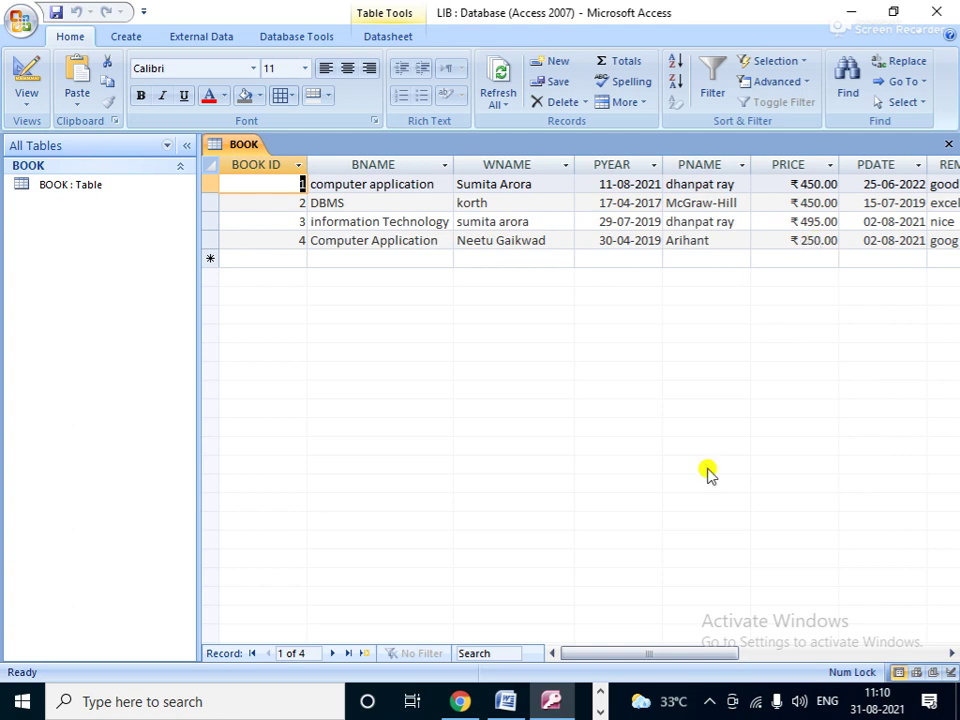
- Correct the REMARK entry of the fourth BOOK record to "good" and save the table
{"action": "left_click_drag", "start_coordinate": [645, 655], "coordinate": [697, 651]}
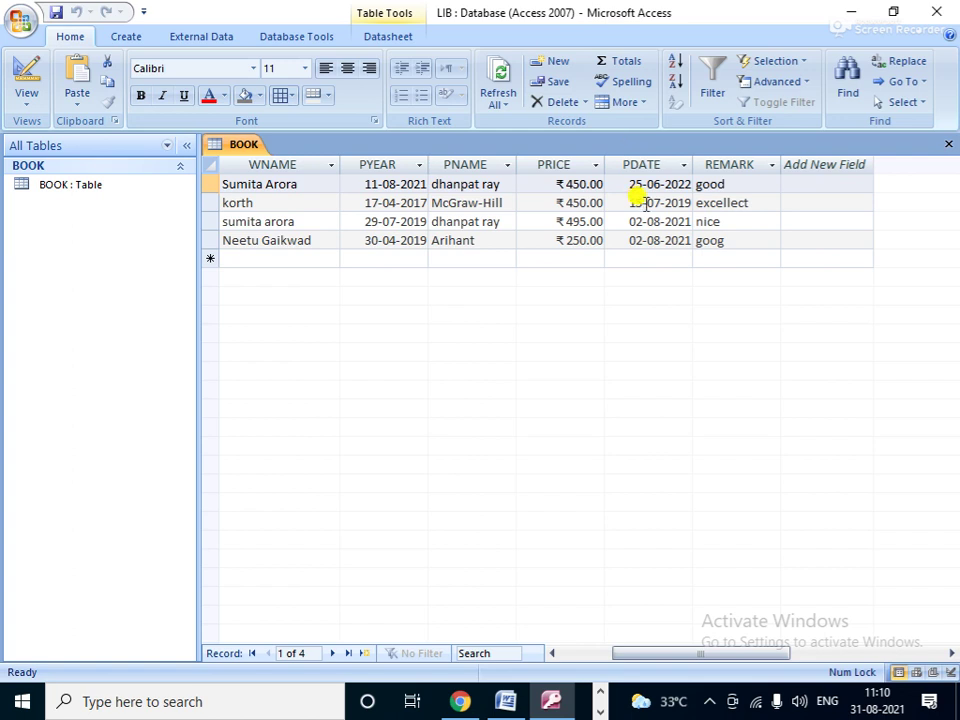
{"action": "left_click", "coordinate": [722, 242]}
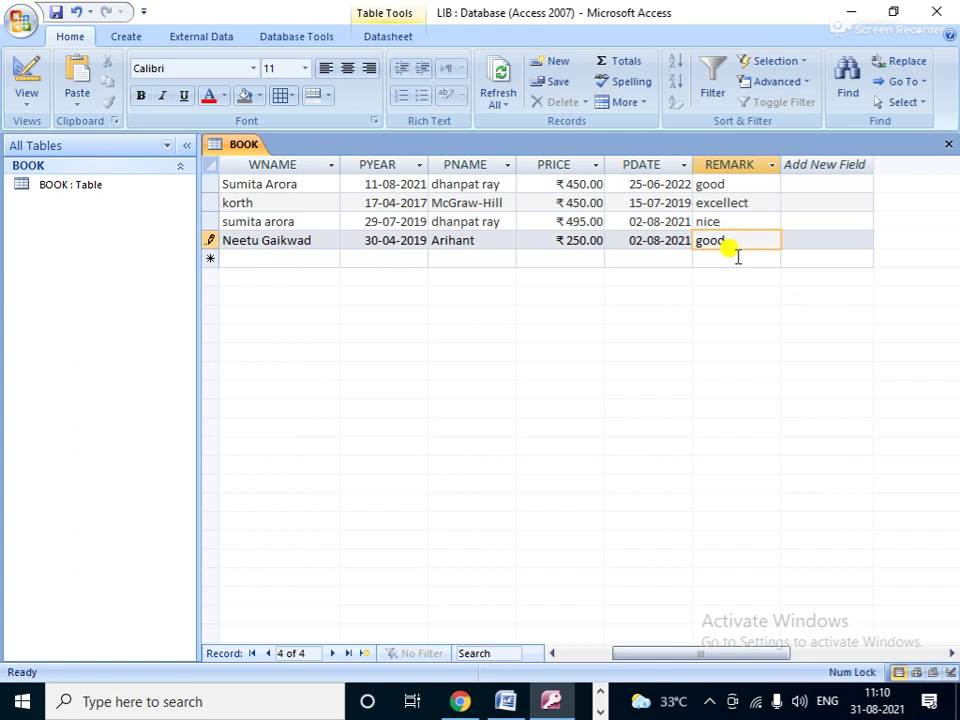
{"action": "left_click", "coordinate": [631, 242]}
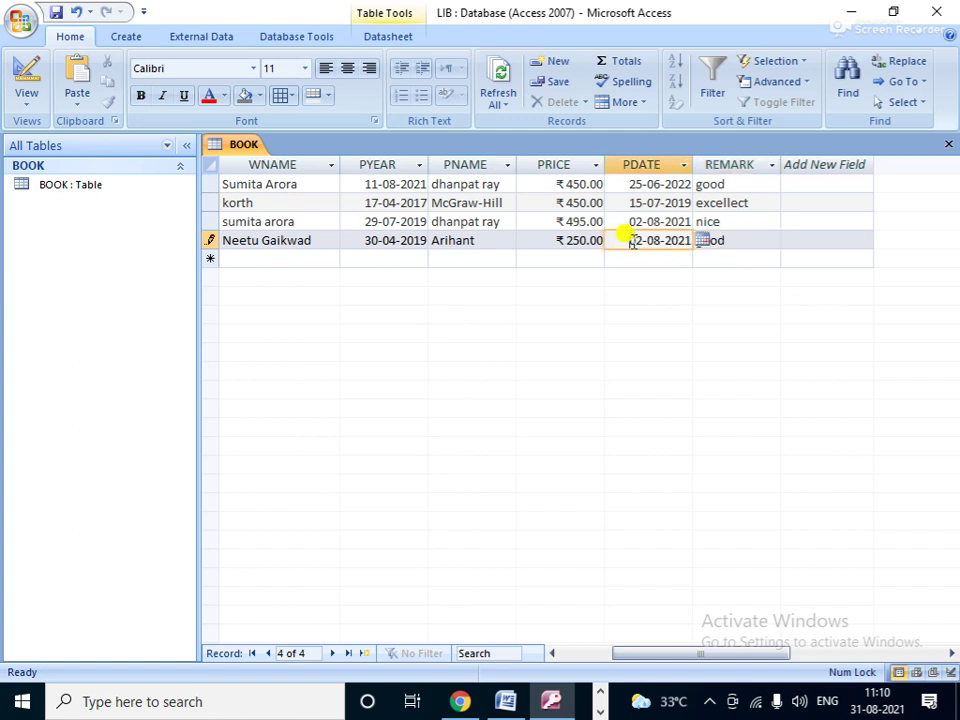
{"action": "left_click", "coordinate": [733, 240]}
{"action": "left_click", "coordinate": [55, 13]}
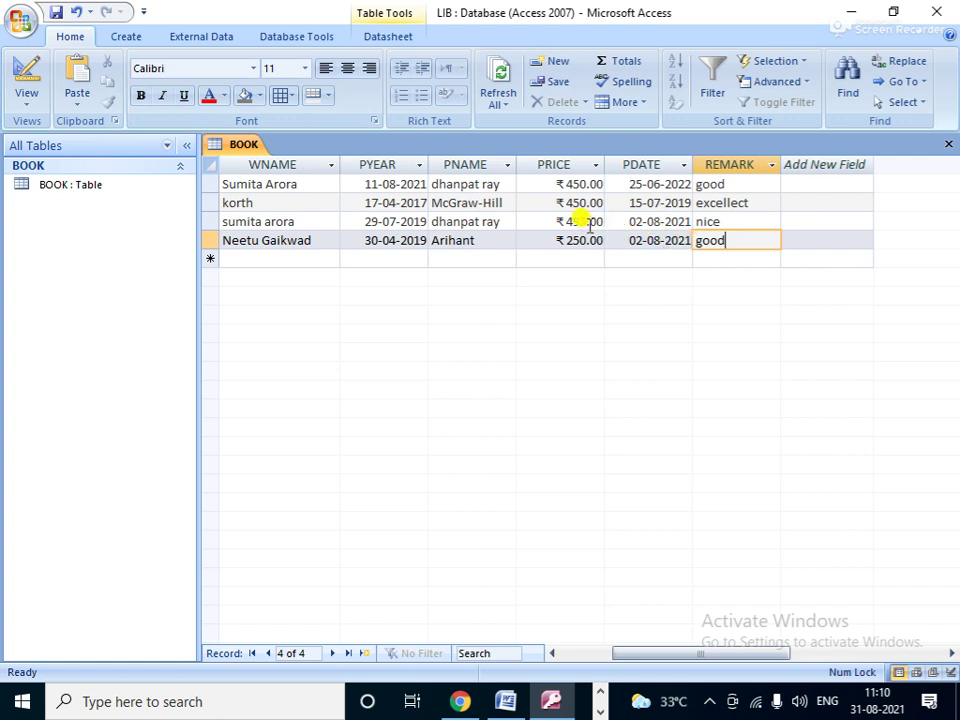
- Start a new query with the Simple Query Wizard and choose Table: BOOK as its source
{"action": "left_click", "coordinate": [128, 37]}
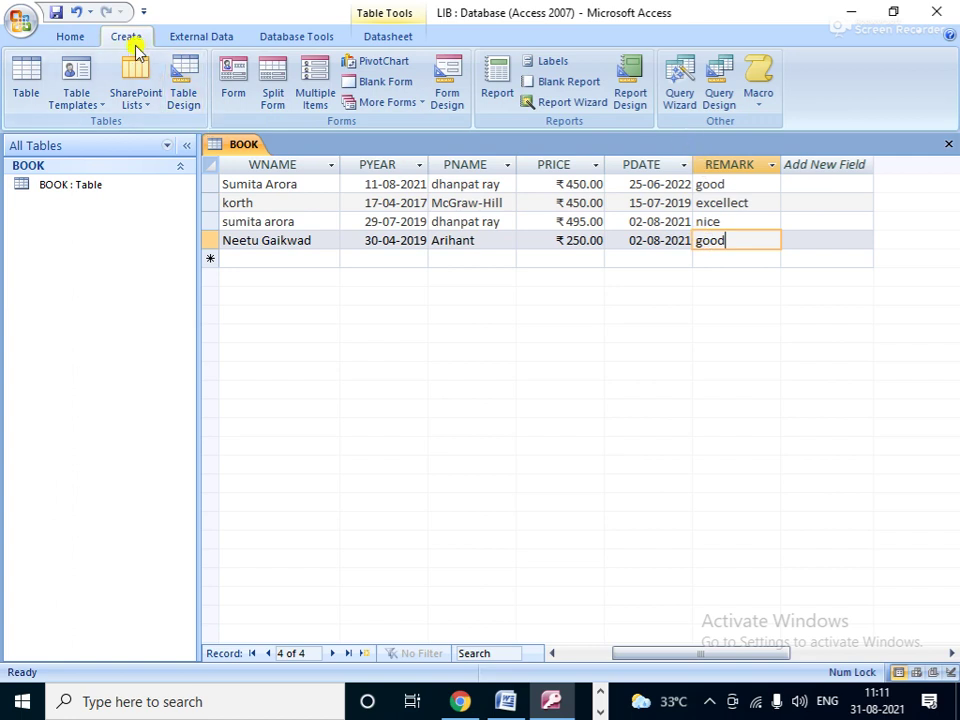
{"action": "left_click", "coordinate": [684, 82]}
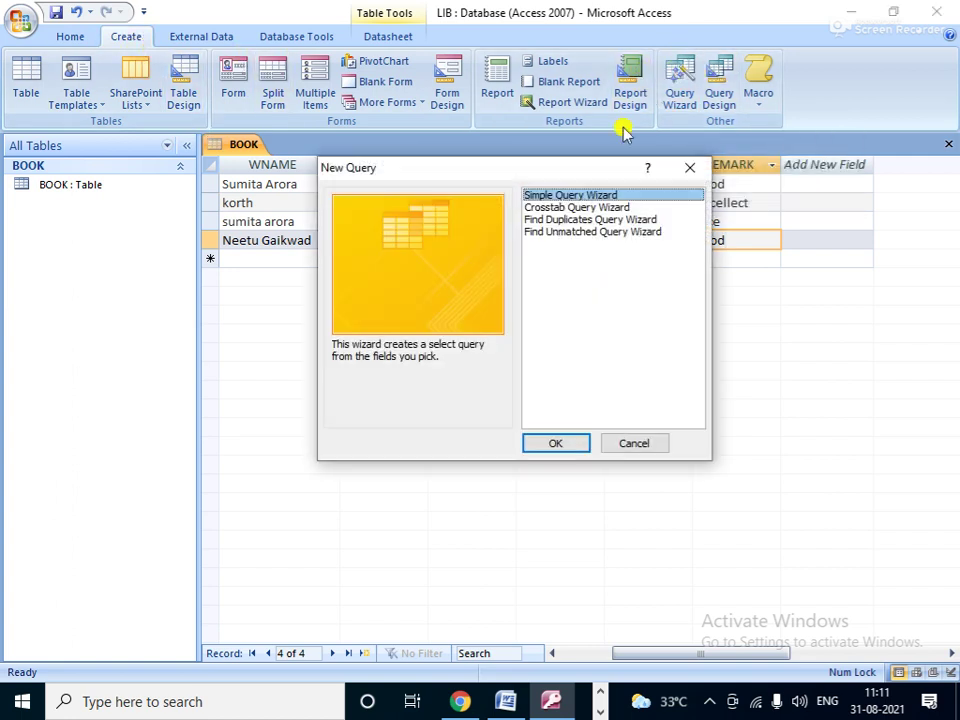
{"action": "left_click", "coordinate": [558, 443]}
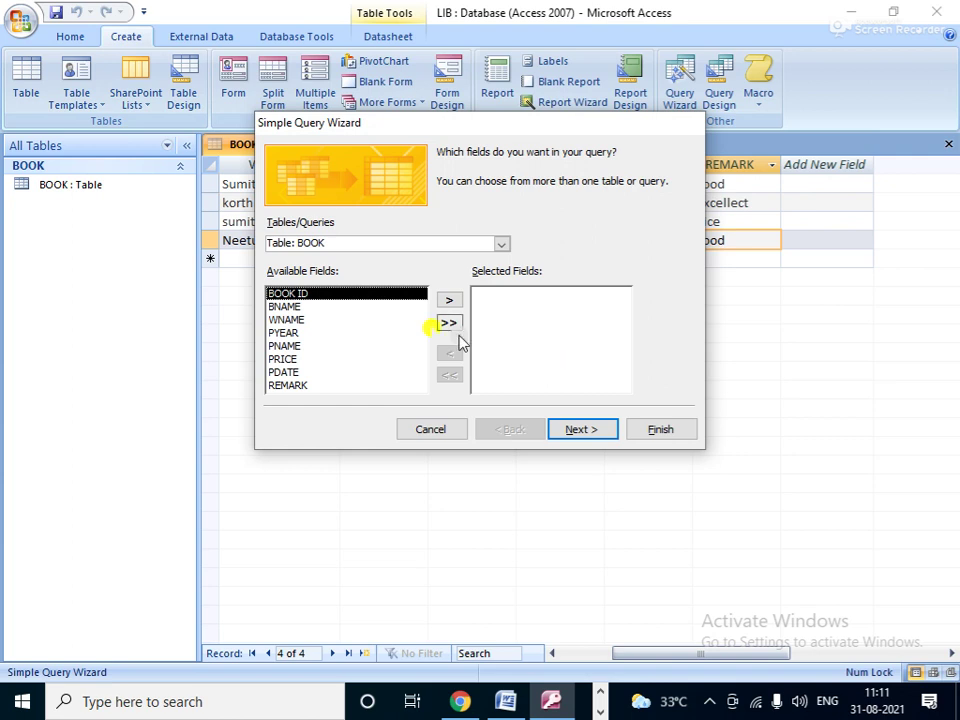
{"action": "left_click", "coordinate": [501, 245]}
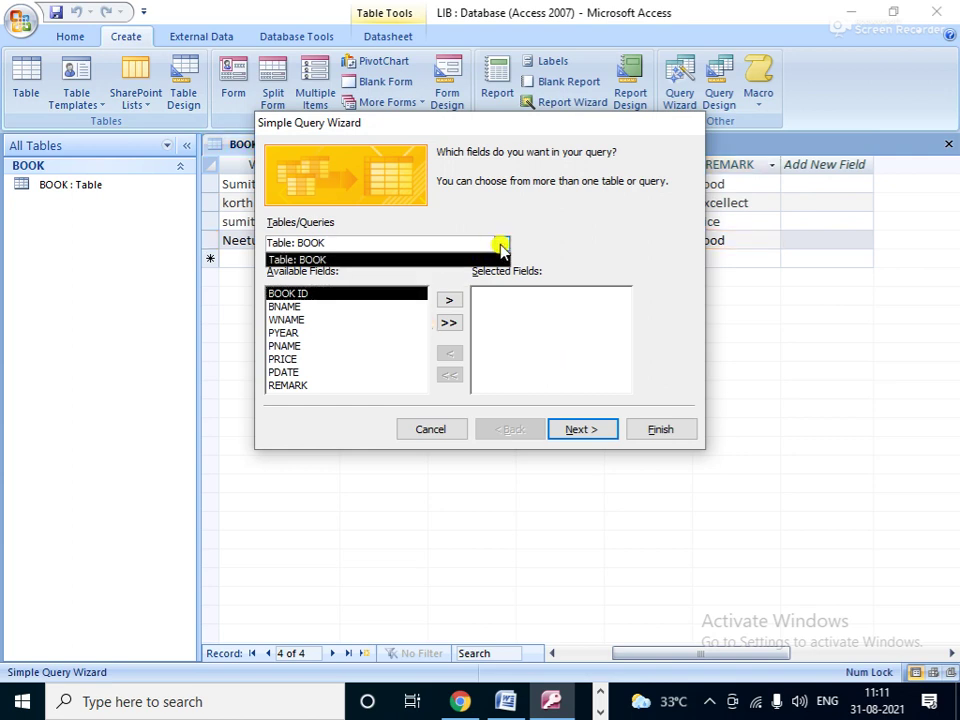
{"action": "left_click", "coordinate": [501, 245]}
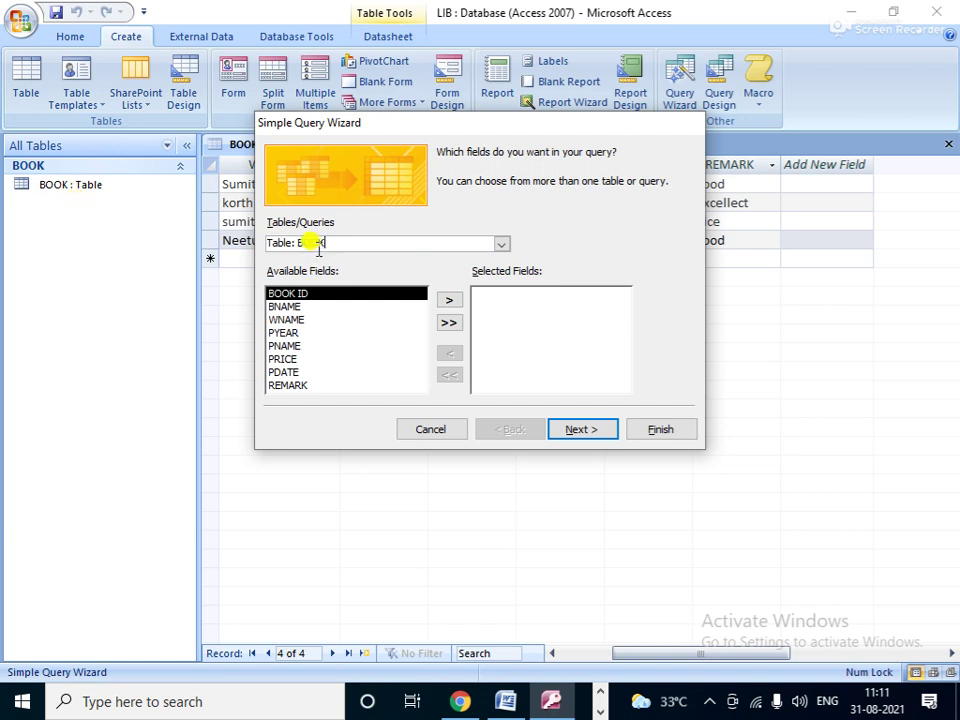
{"action": "left_click", "coordinate": [502, 244]}
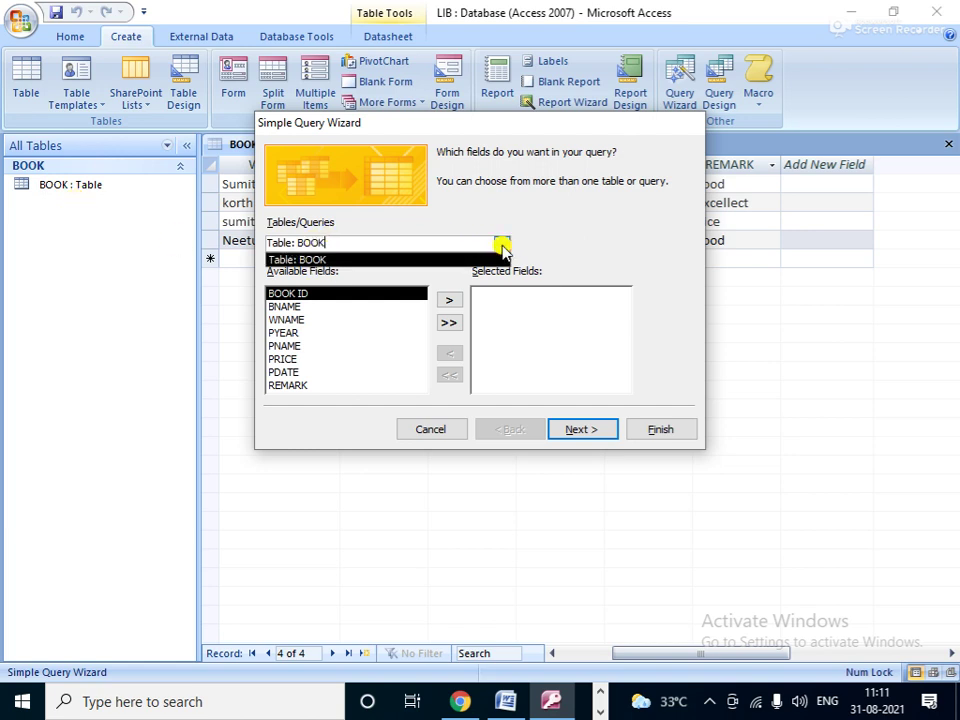
{"action": "left_click", "coordinate": [337, 259]}
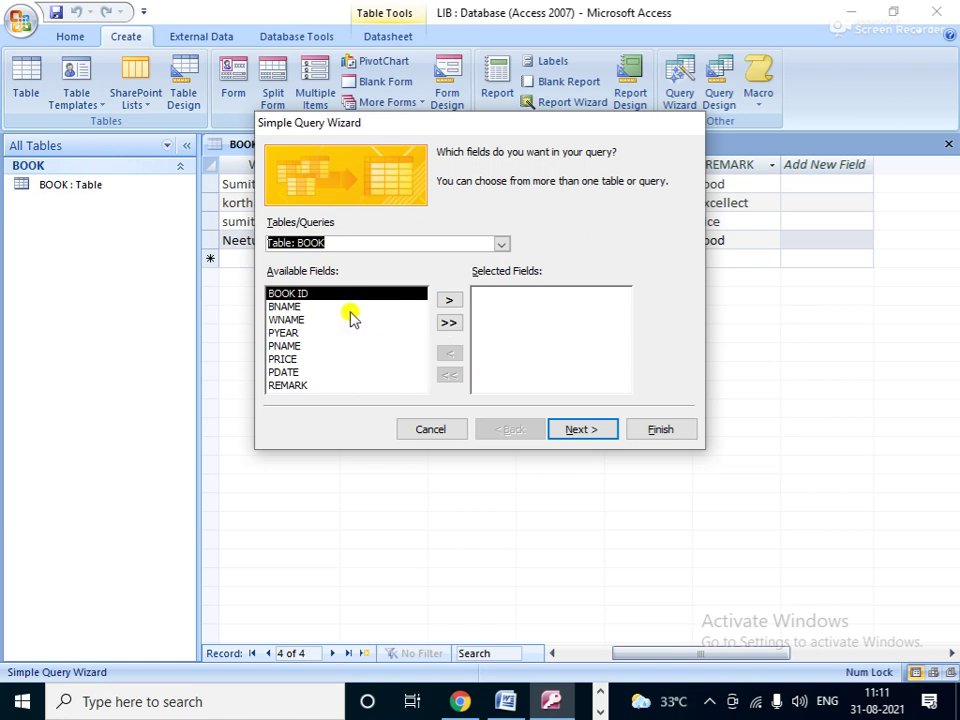
- Add all BOOK fields, BOOK ID through REMARK, to the query and keep it as a Detail query
{"action": "left_click", "coordinate": [449, 301]}
{"action": "left_click", "coordinate": [449, 301]}
{"action": "left_click", "coordinate": [449, 301]}
{"action": "left_click", "coordinate": [449, 301]}
{"action": "left_click", "coordinate": [449, 301]}
{"action": "left_click", "coordinate": [449, 301]}
{"action": "left_click", "coordinate": [449, 301]}
{"action": "left_click", "coordinate": [449, 301]}
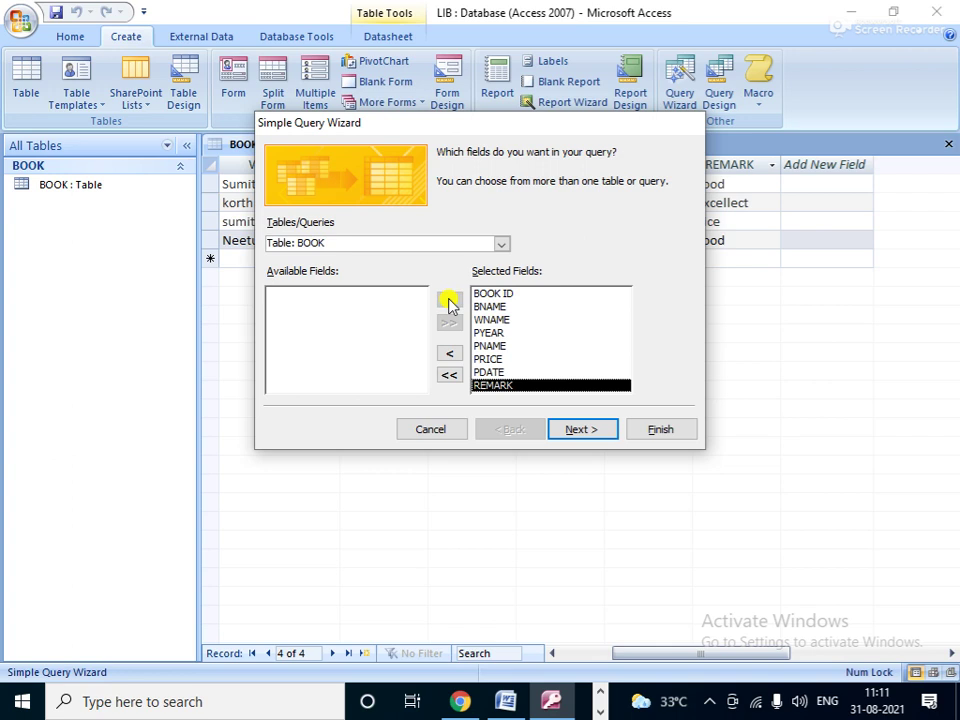
{"action": "left_click", "coordinate": [449, 374]}
{"action": "left_click", "coordinate": [449, 322]}
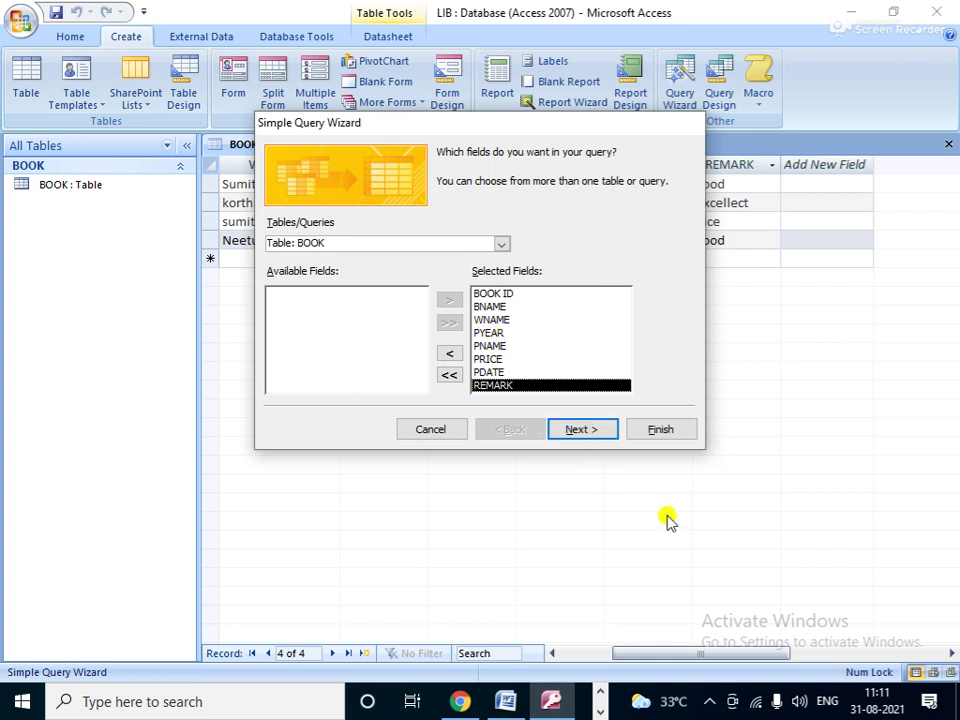
{"action": "left_click", "coordinate": [596, 432]}
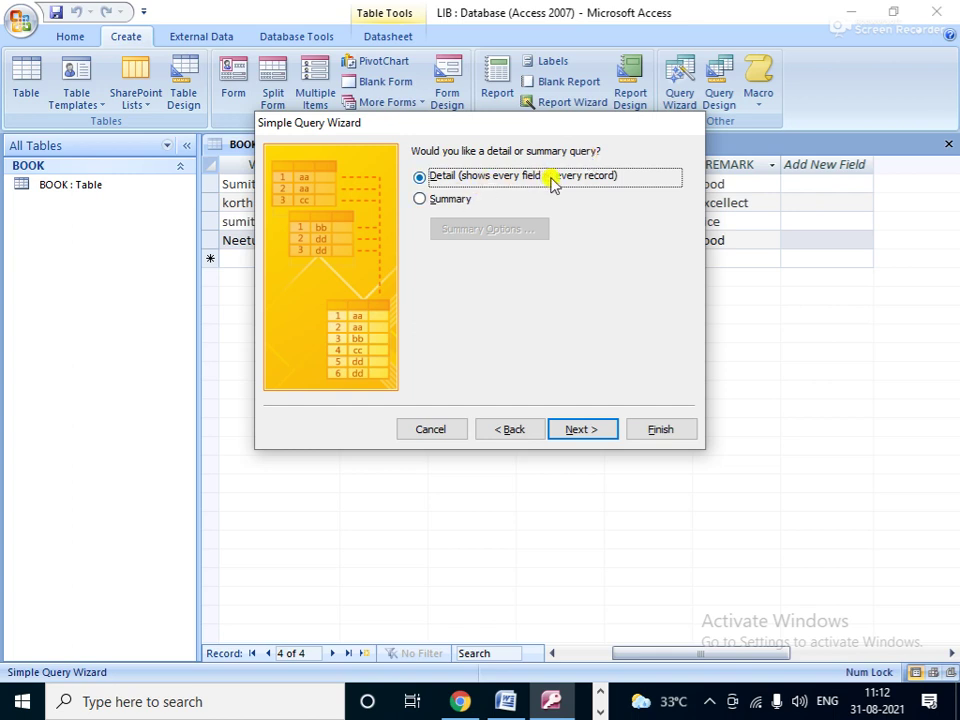
{"action": "left_click", "coordinate": [585, 430]}
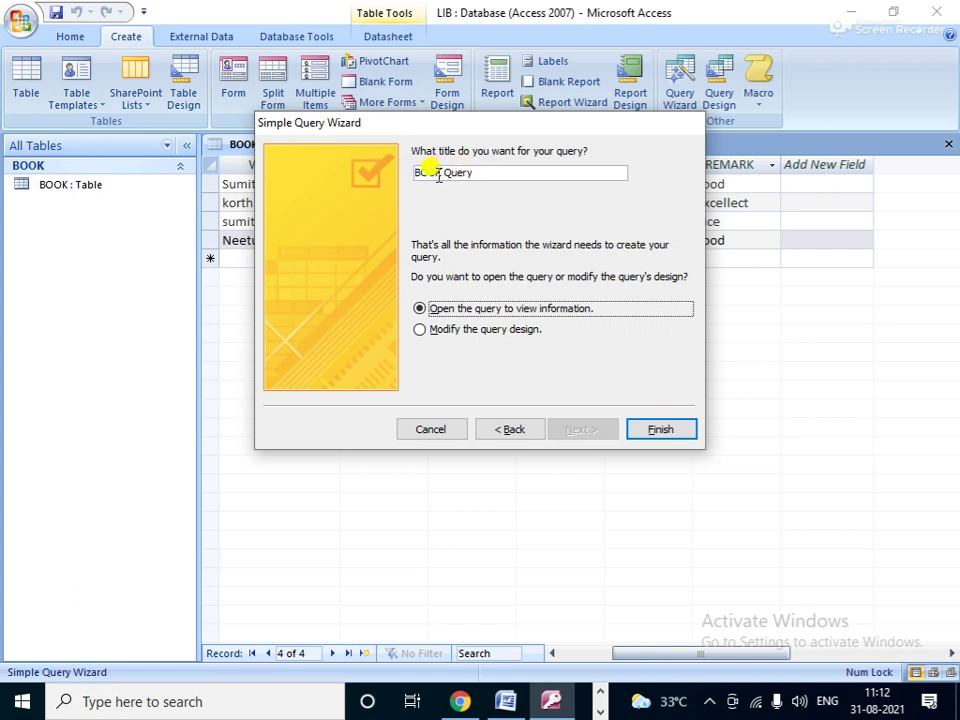
- Title the query "WNAME Query", choose to modify the query design, and finish the wizard
{"action": "left_click_drag", "start_coordinate": [498, 126], "coordinate": [610, 280]}
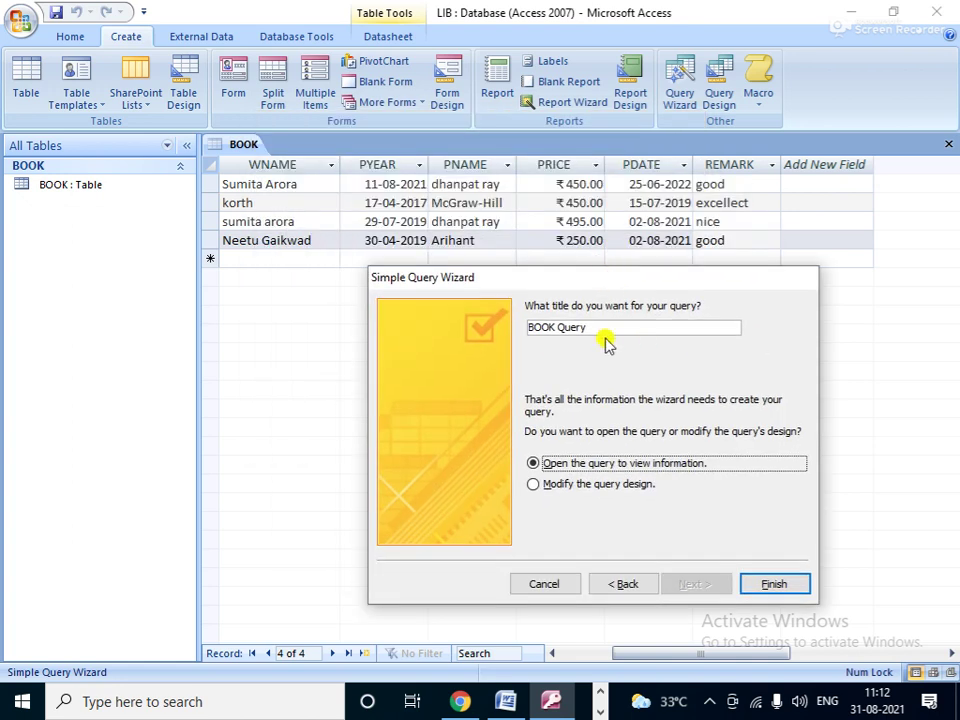
{"action": "left_click", "coordinate": [556, 326]}
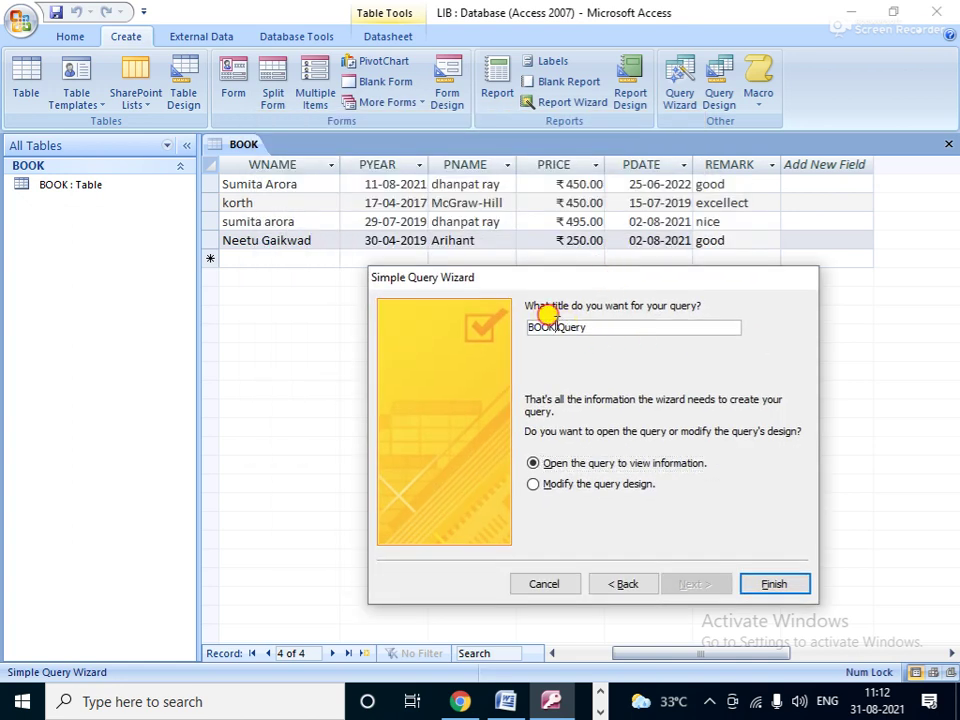
{"action": "double_click", "coordinate": [557, 322]}
{"action": "left_click", "coordinate": [590, 328]}
{"action": "double_click", "coordinate": [550, 328]}
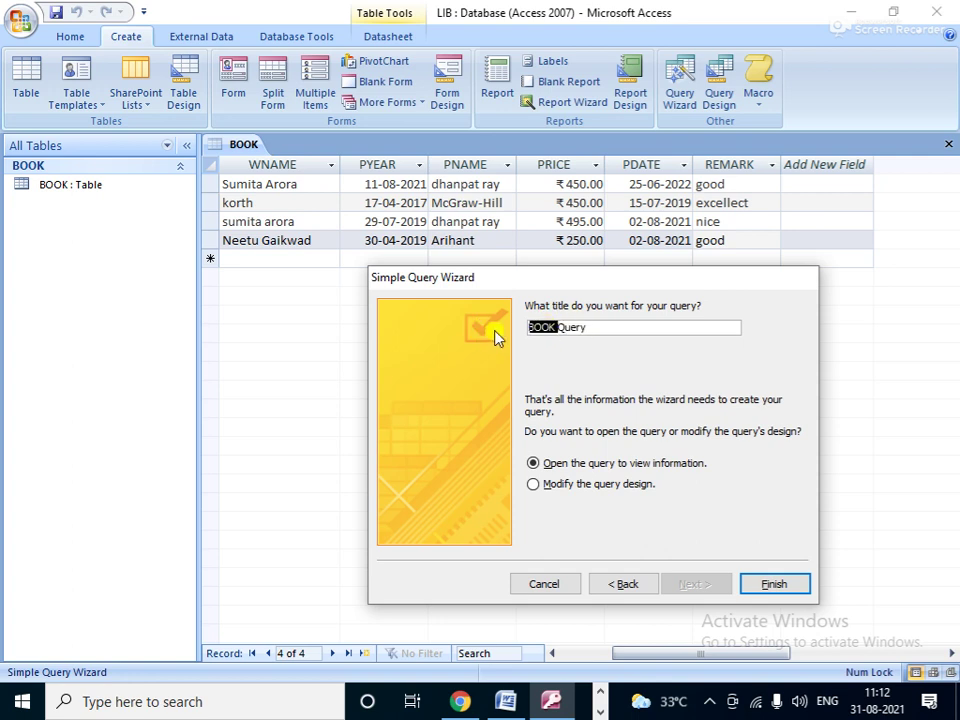
{"action": "type", "text": "s"}
{"action": "key", "text": "BackSpace"}
{"action": "key", "text": "Caps_Lock"}
{"action": "type", "text": "W"}
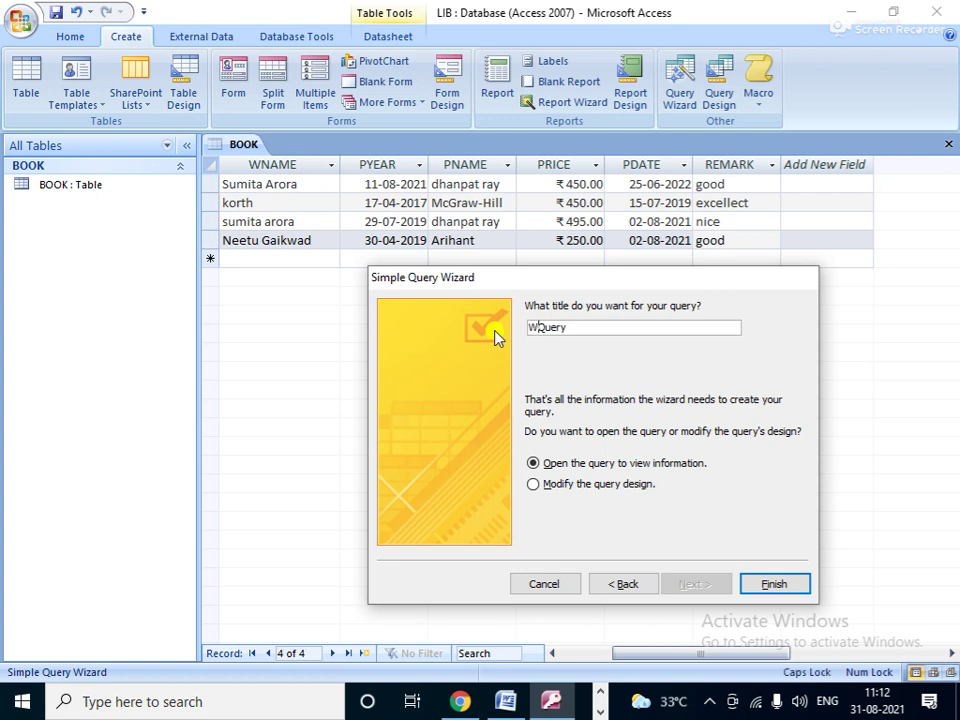
{"action": "type", "text": "NAME"}
{"action": "left_click", "coordinate": [565, 486]}
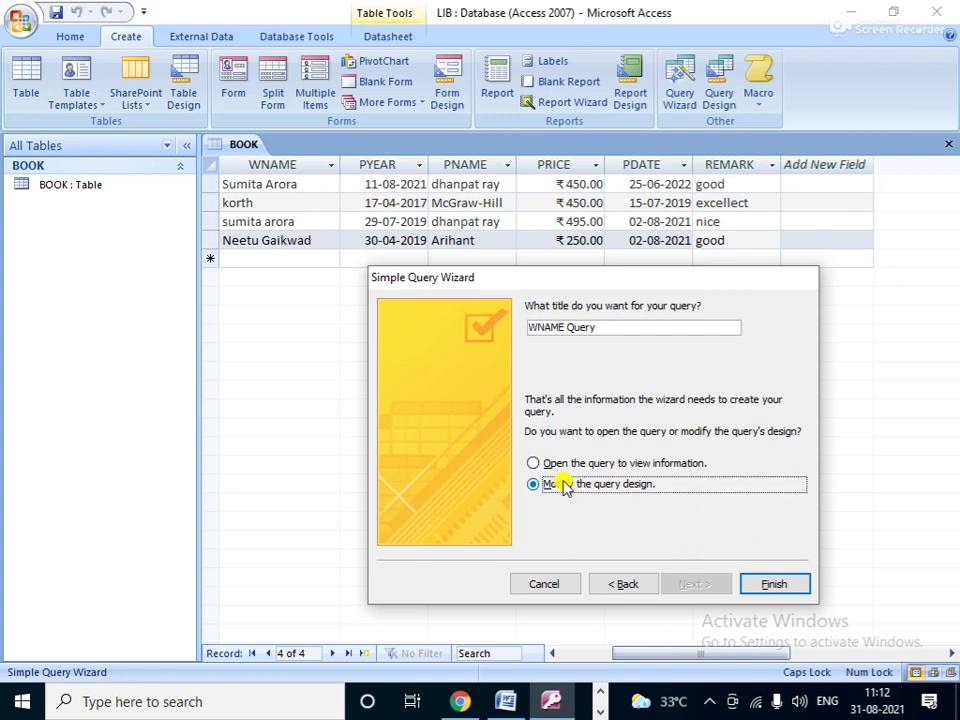
{"action": "left_click", "coordinate": [772, 586]}
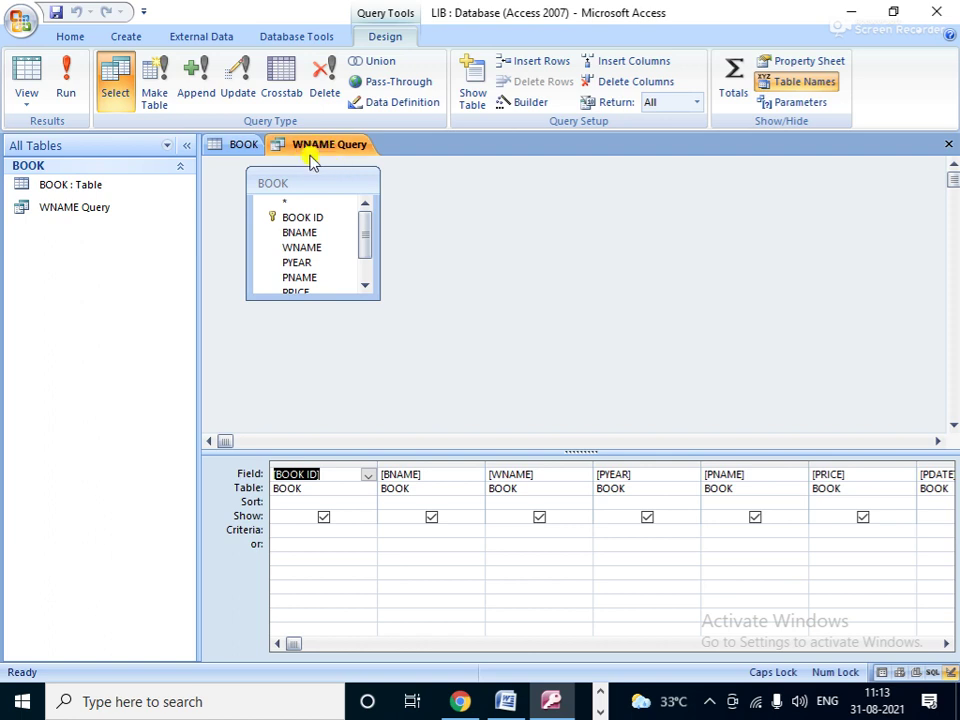
- Hide BOOK ID, PYEAR, PNAME, PRICE, PDATE and REMARK from the WNAME Query output
{"action": "left_click_drag", "start_coordinate": [315, 190], "coordinate": [500, 194]}
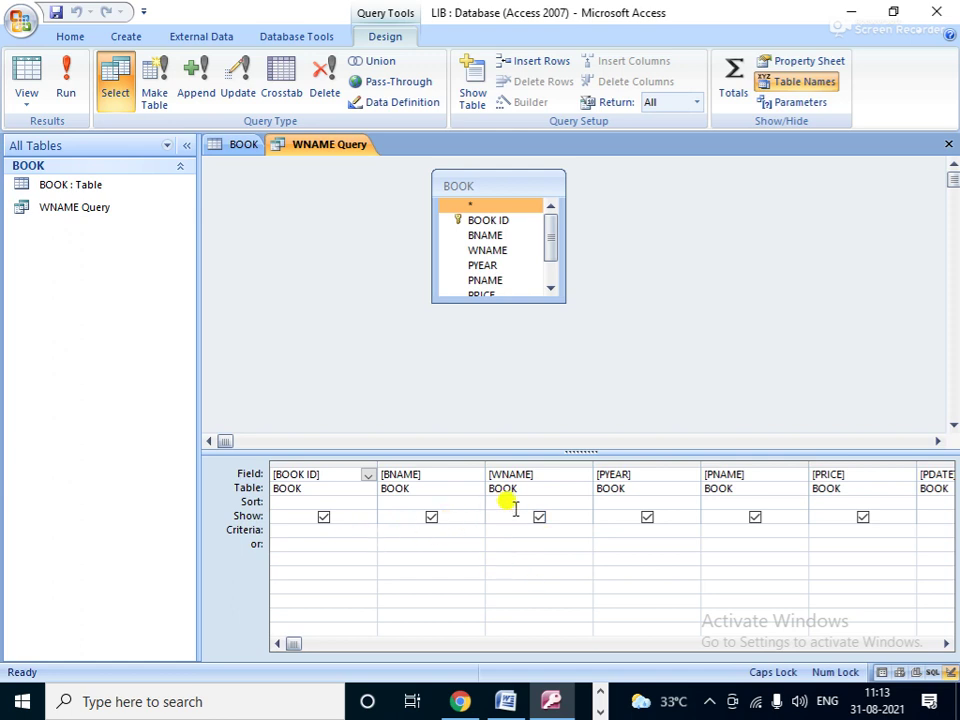
{"action": "left_click", "coordinate": [324, 518]}
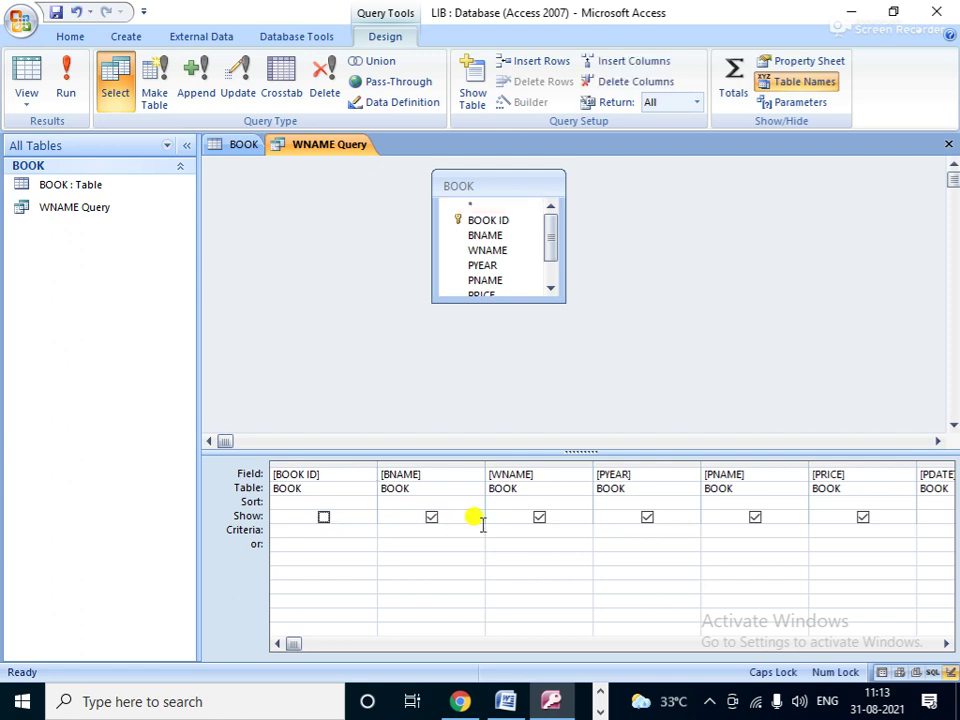
{"action": "left_click", "coordinate": [647, 519]}
{"action": "left_click", "coordinate": [756, 519]}
{"action": "left_click", "coordinate": [861, 518]}
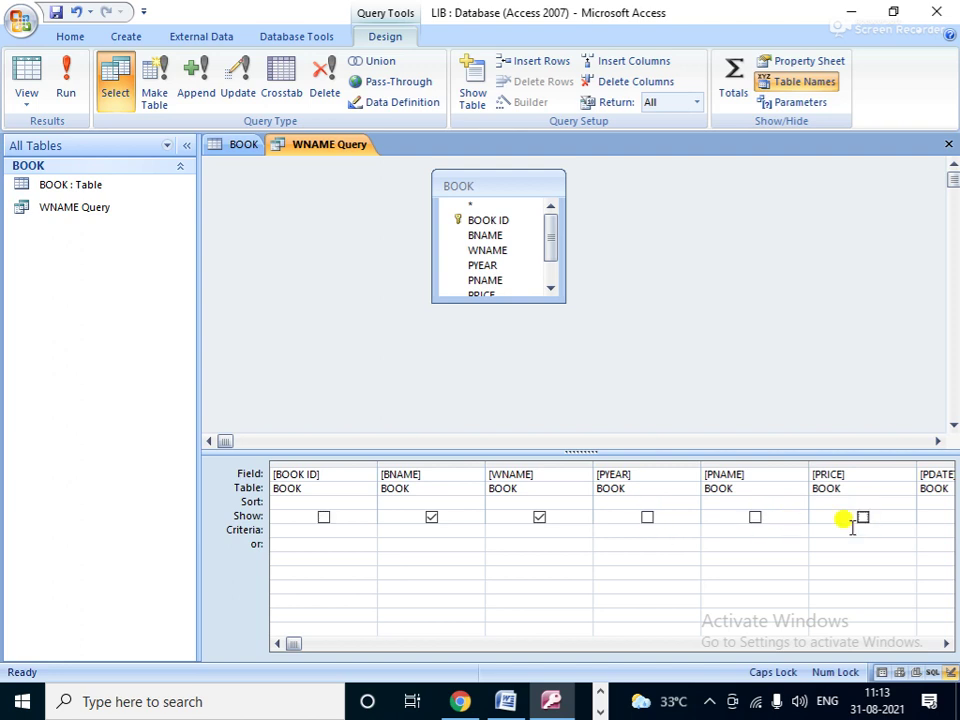
{"action": "left_click", "coordinate": [946, 644]}
{"action": "left_click", "coordinate": [946, 644]}
{"action": "left_click", "coordinate": [864, 518]}
{"action": "left_click", "coordinate": [755, 518]}
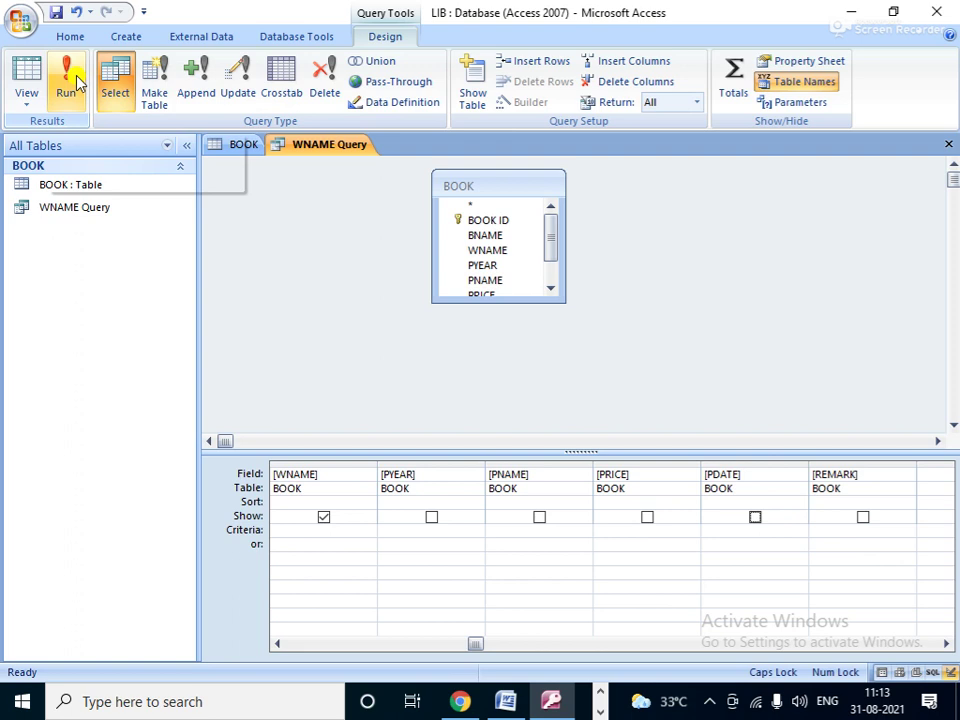
- Run WNAME Query with only the BNAME and WNAME fields set to show
{"action": "left_click_drag", "start_coordinate": [460, 647], "coordinate": [297, 645]}
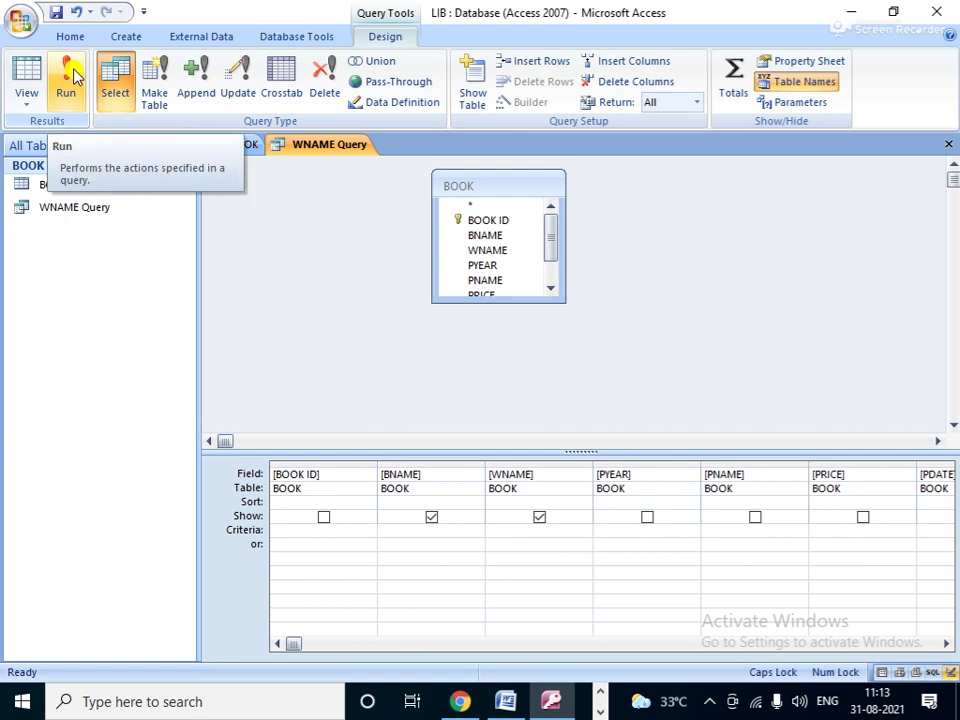
{"action": "left_click", "coordinate": [431, 518]}
{"action": "left_click", "coordinate": [431, 518]}
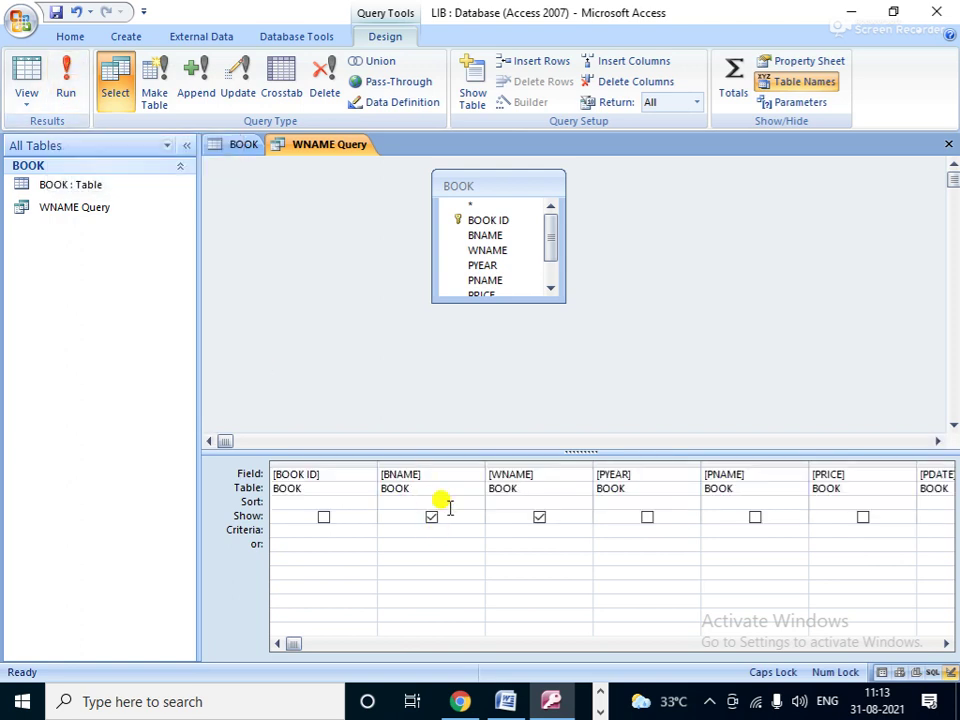
{"action": "left_click", "coordinate": [539, 516]}
{"action": "left_click", "coordinate": [70, 72]}
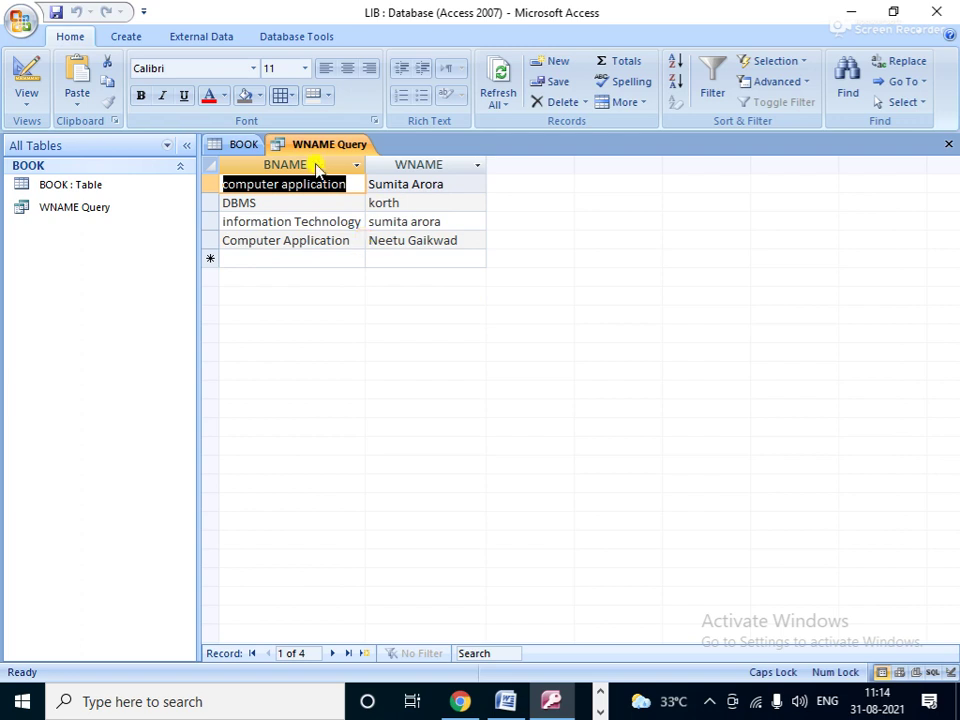
- Save WNAME Query while starting a new query, and cancel the choice of query wizard
{"action": "left_click", "coordinate": [128, 40]}
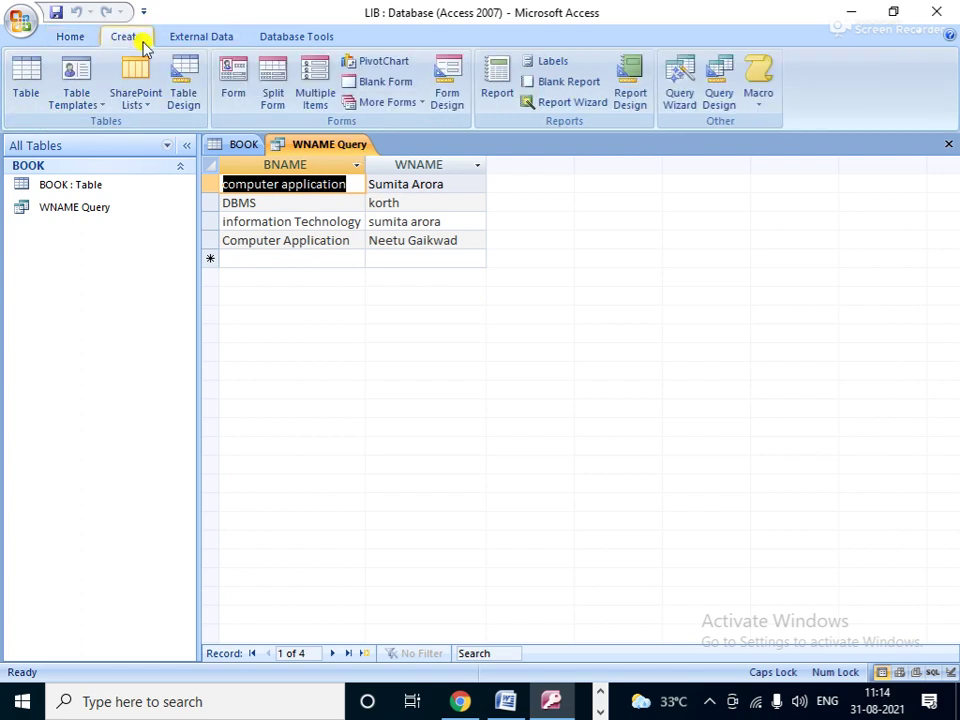
{"action": "left_click", "coordinate": [683, 72]}
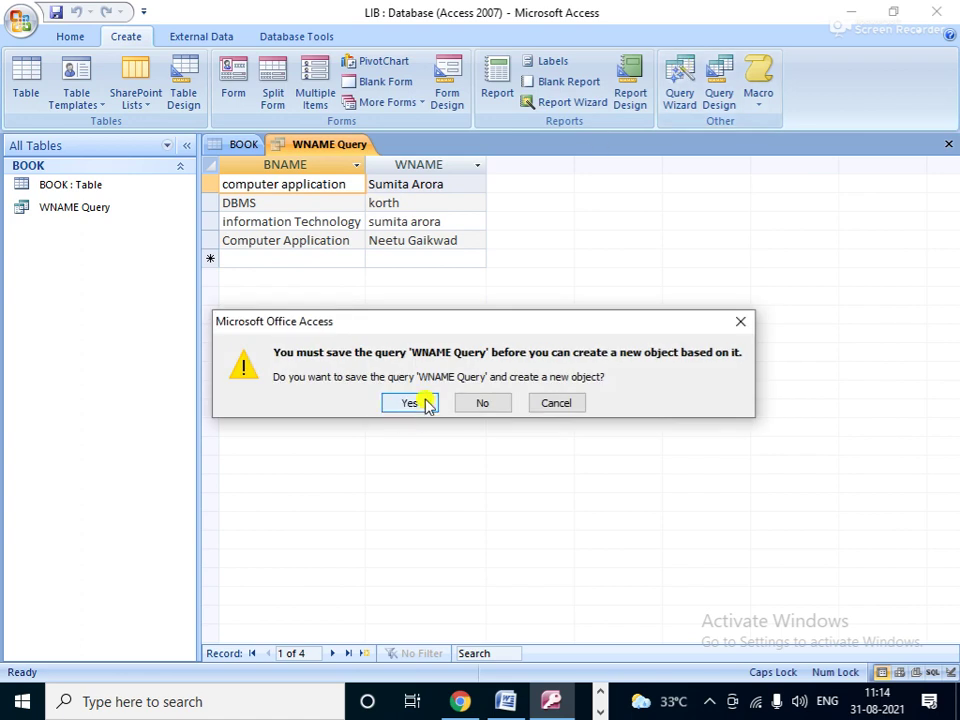
{"action": "left_click", "coordinate": [410, 403]}
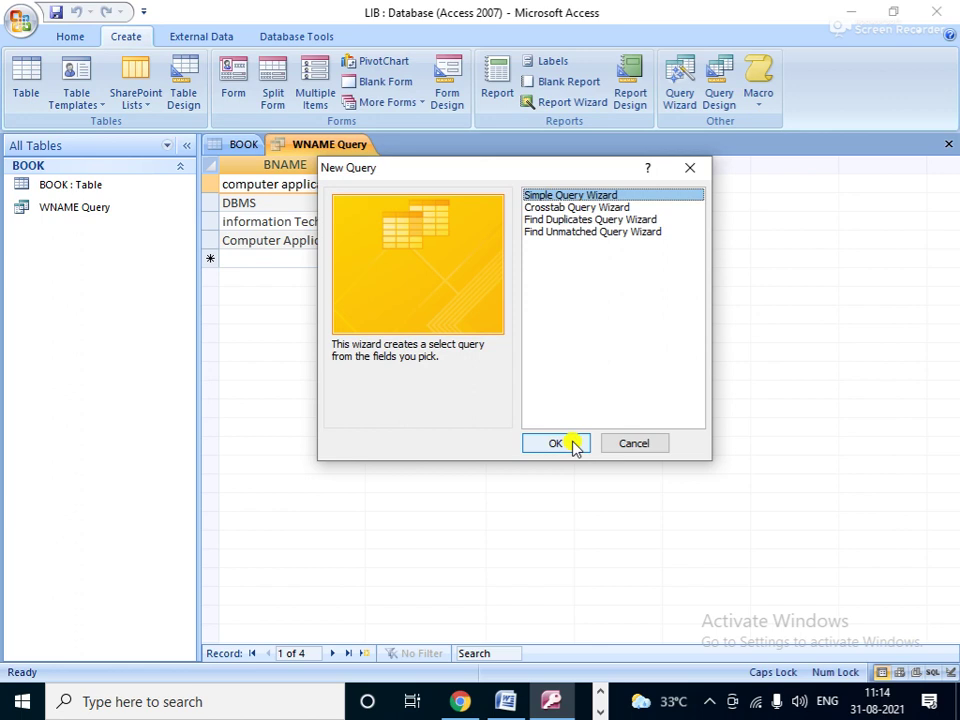
{"action": "left_click", "coordinate": [640, 445]}
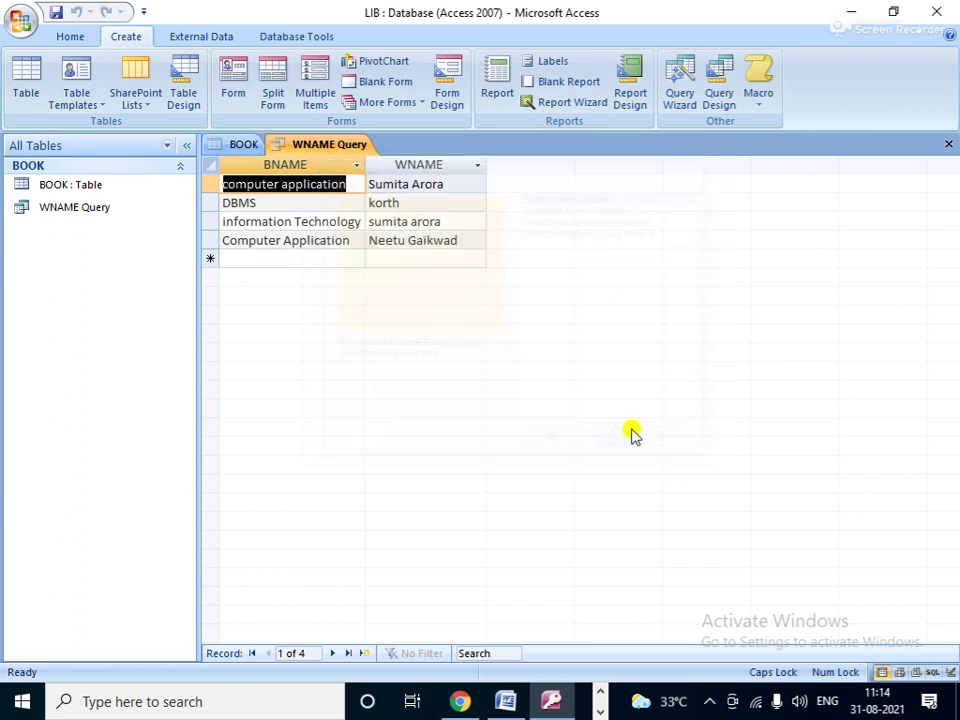
- Start another Simple Query Wizard from the BOOK table, add all its fields and keep the Detail option
{"action": "left_click", "coordinate": [246, 144]}
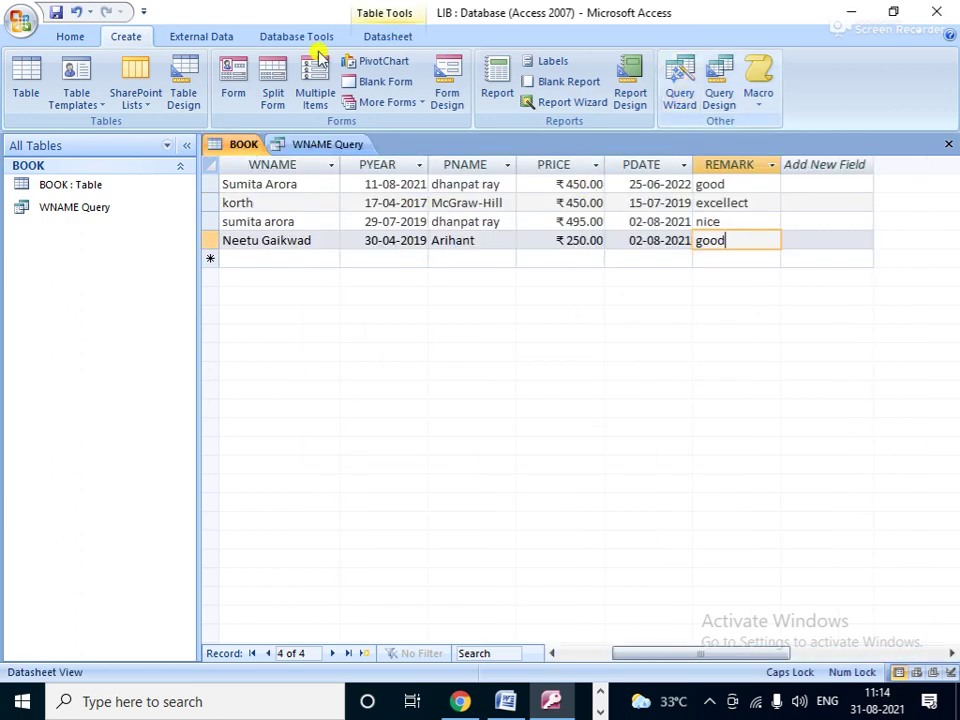
{"action": "left_click", "coordinate": [680, 85]}
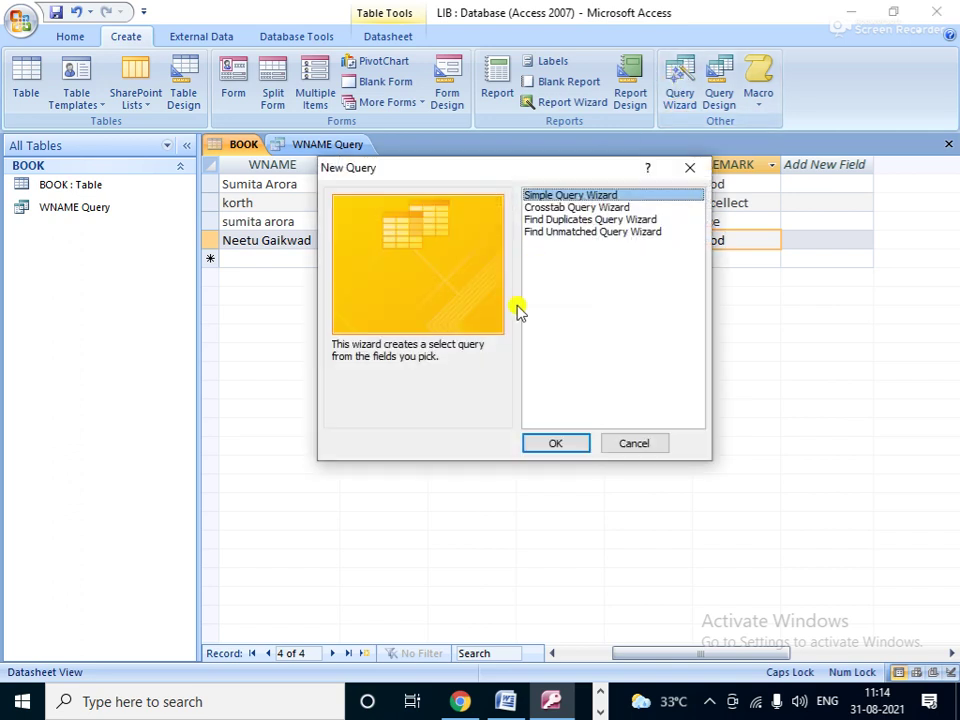
{"action": "left_click", "coordinate": [553, 435]}
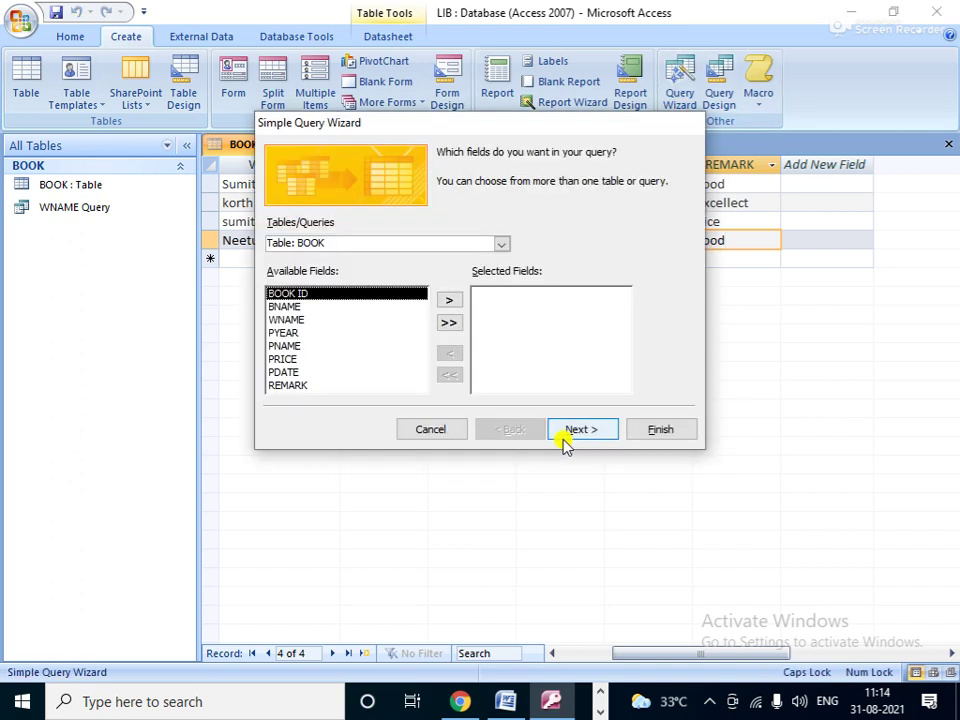
{"action": "left_click", "coordinate": [449, 322]}
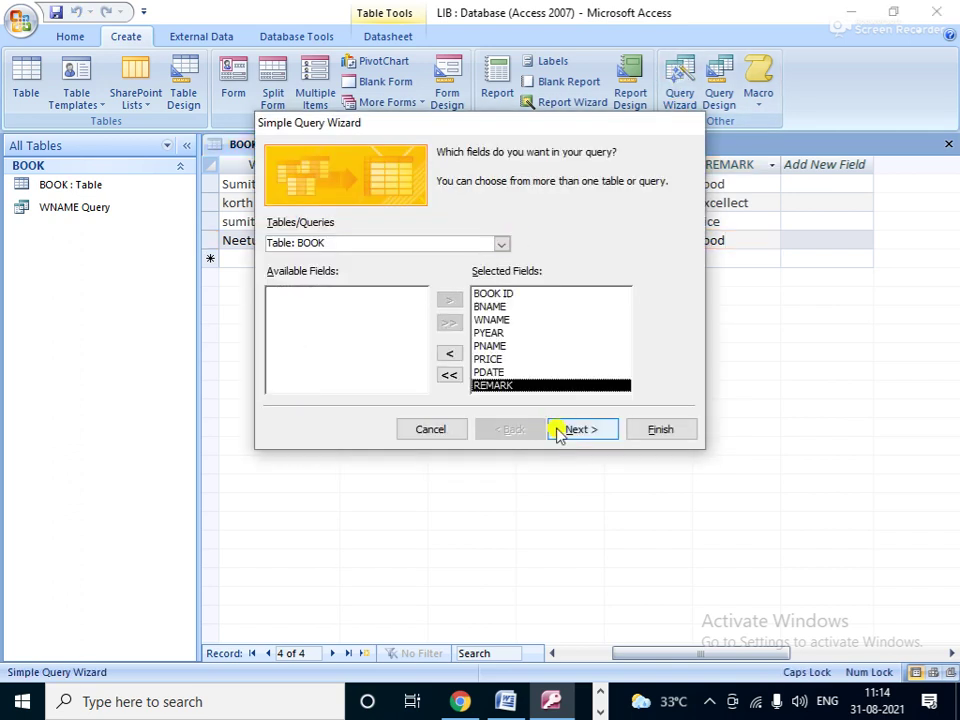
{"action": "left_click", "coordinate": [567, 429]}
{"action": "left_click", "coordinate": [568, 430]}
- Title the second query "PNAME Query" and finish the wizard with the option to modify the query design
{"action": "left_click", "coordinate": [430, 329]}
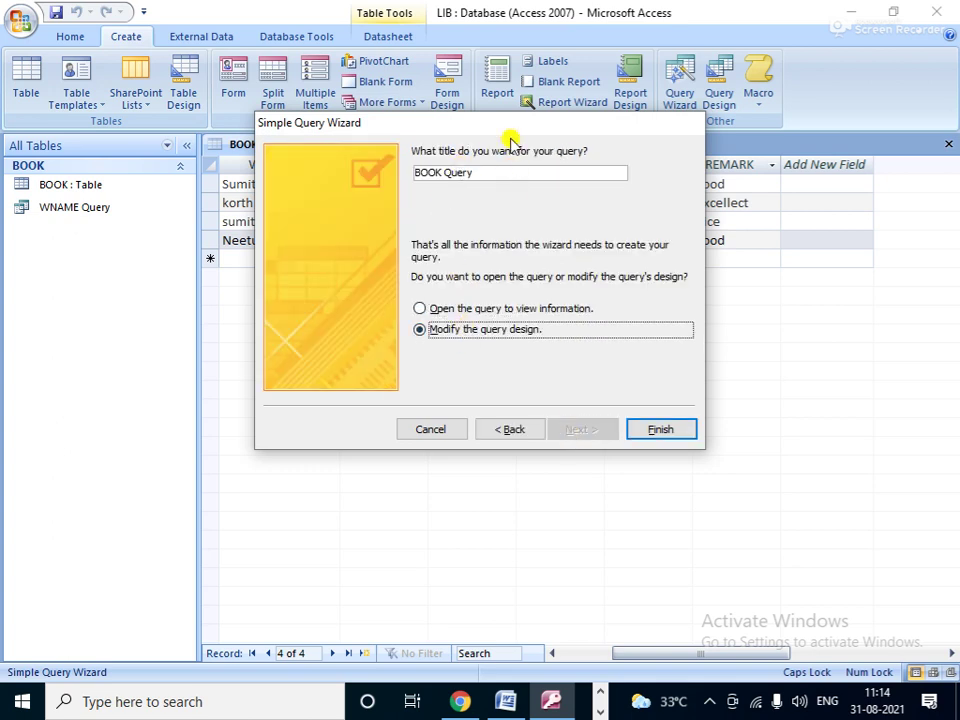
{"action": "left_click_drag", "start_coordinate": [514, 121], "coordinate": [613, 212]}
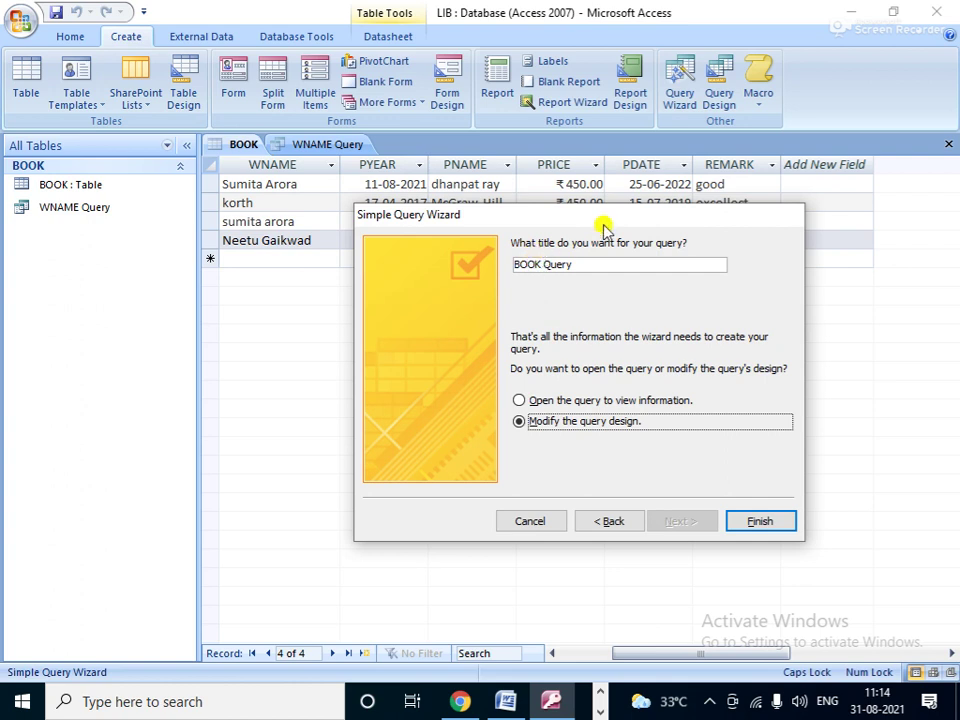
{"action": "left_click_drag", "start_coordinate": [608, 214], "coordinate": [655, 256]}
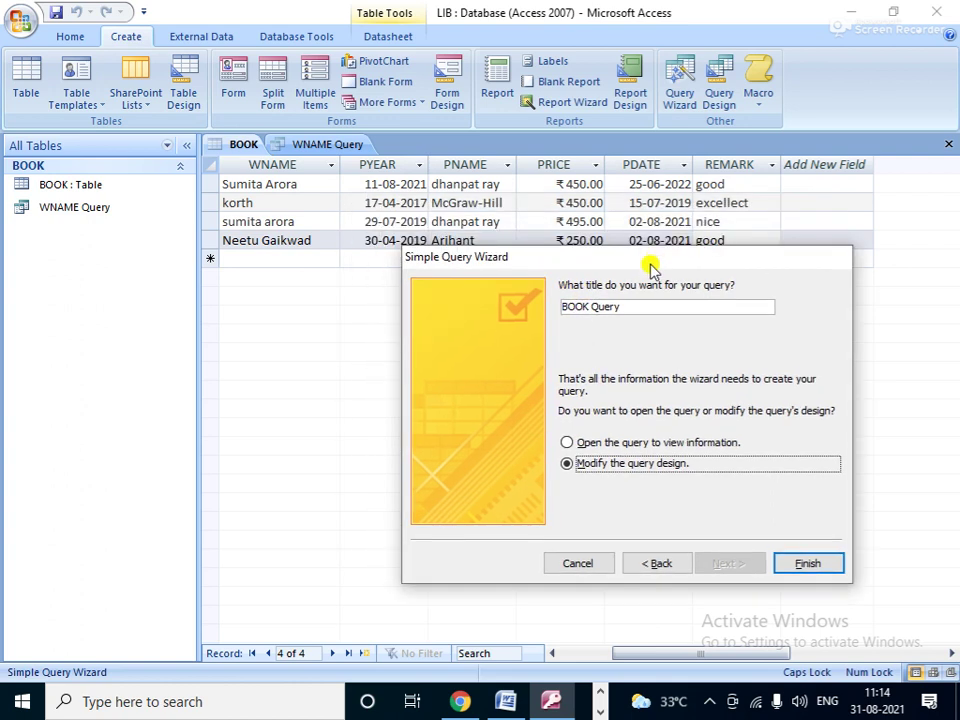
{"action": "double_click", "coordinate": [592, 306]}
{"action": "left_click", "coordinate": [591, 308]}
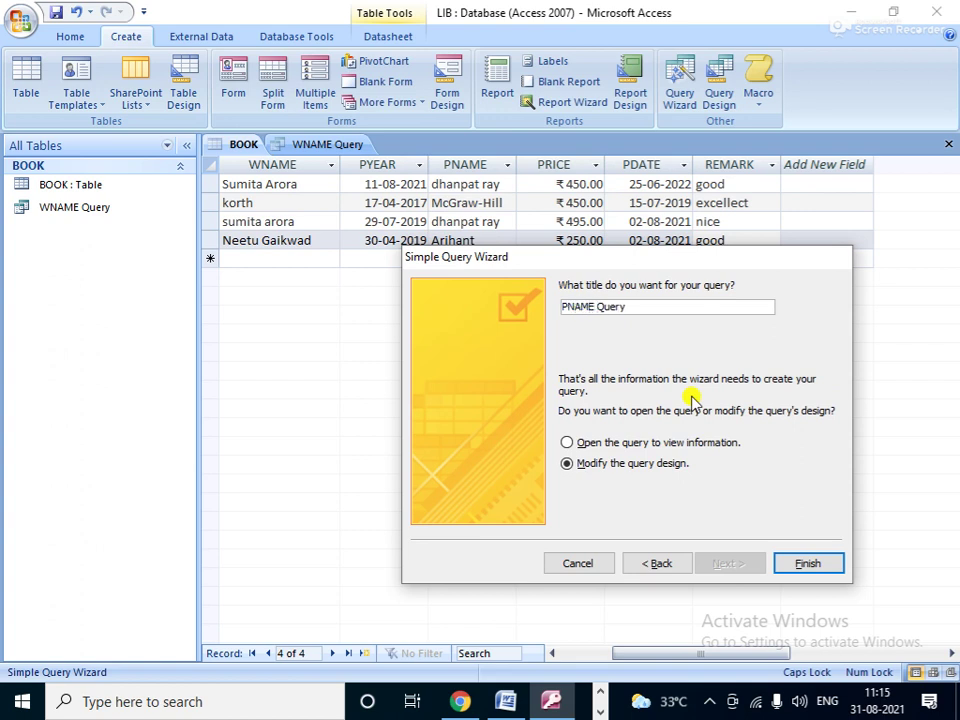
{"action": "left_click", "coordinate": [806, 563]}
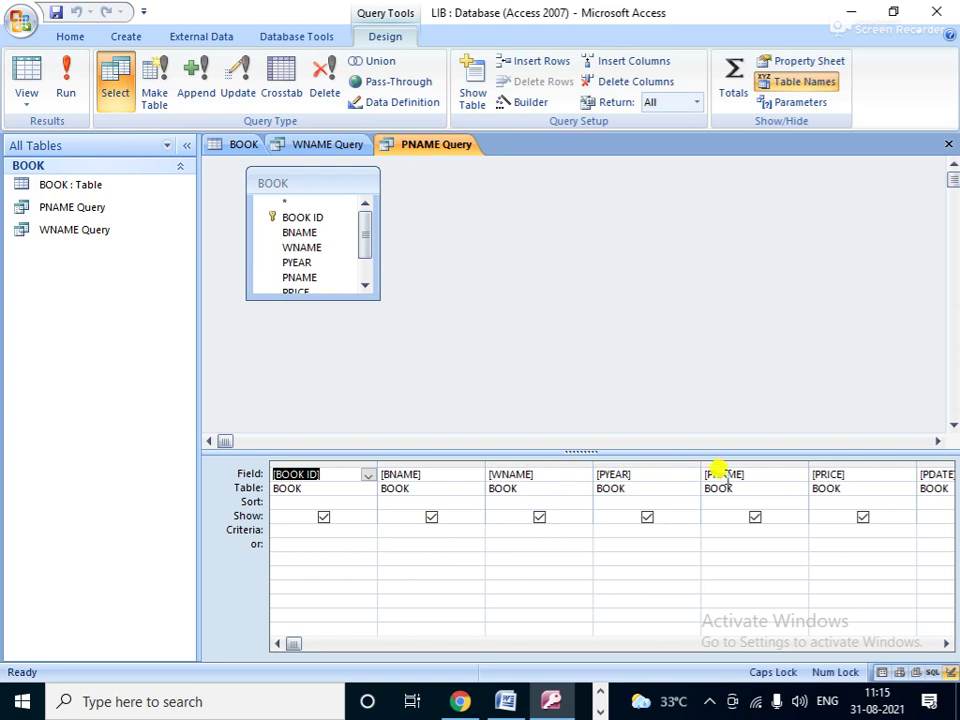
- Set the criterion of the PNAME field in PNAME Query to "DHANPAT RAY*", checking the publisher's name in the BOOK table
{"action": "left_click", "coordinate": [366, 489]}
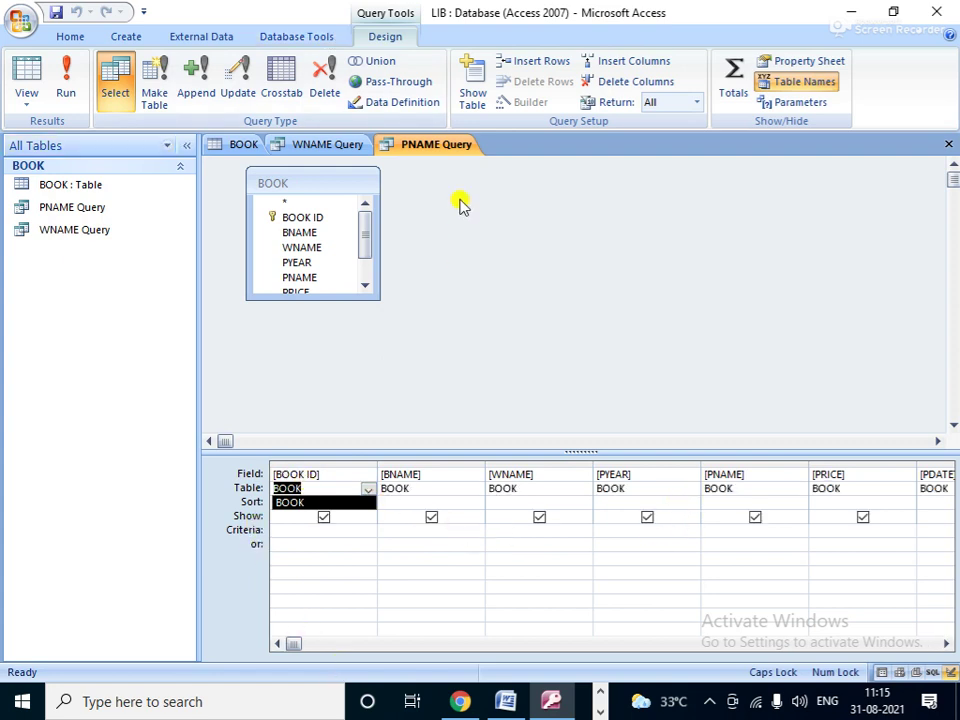
{"action": "left_click", "coordinate": [703, 527]}
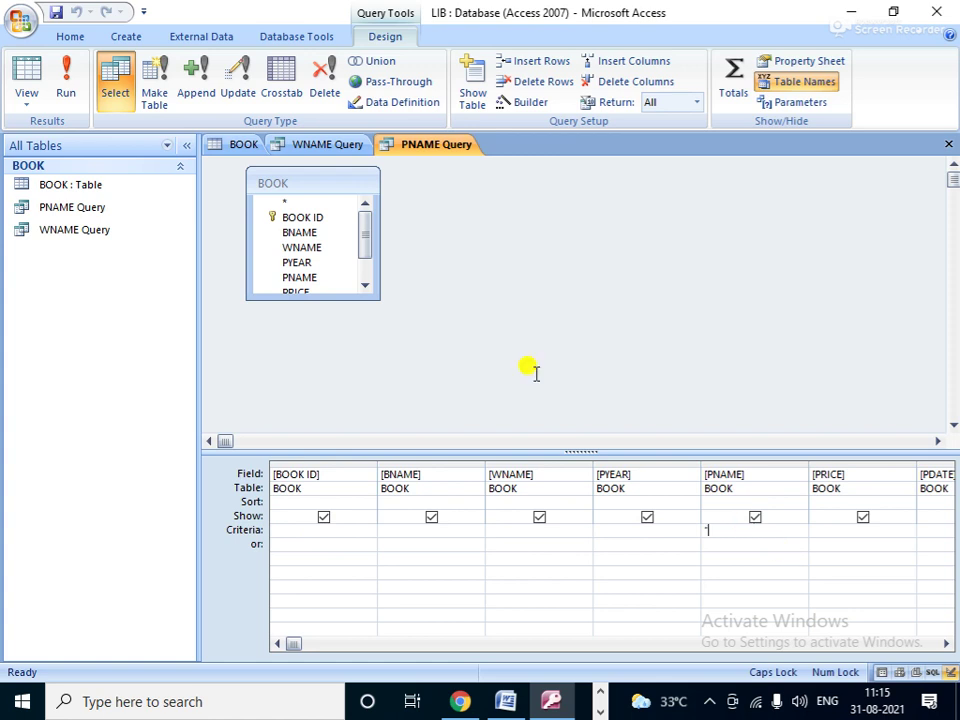
{"action": "left_click", "coordinate": [232, 146]}
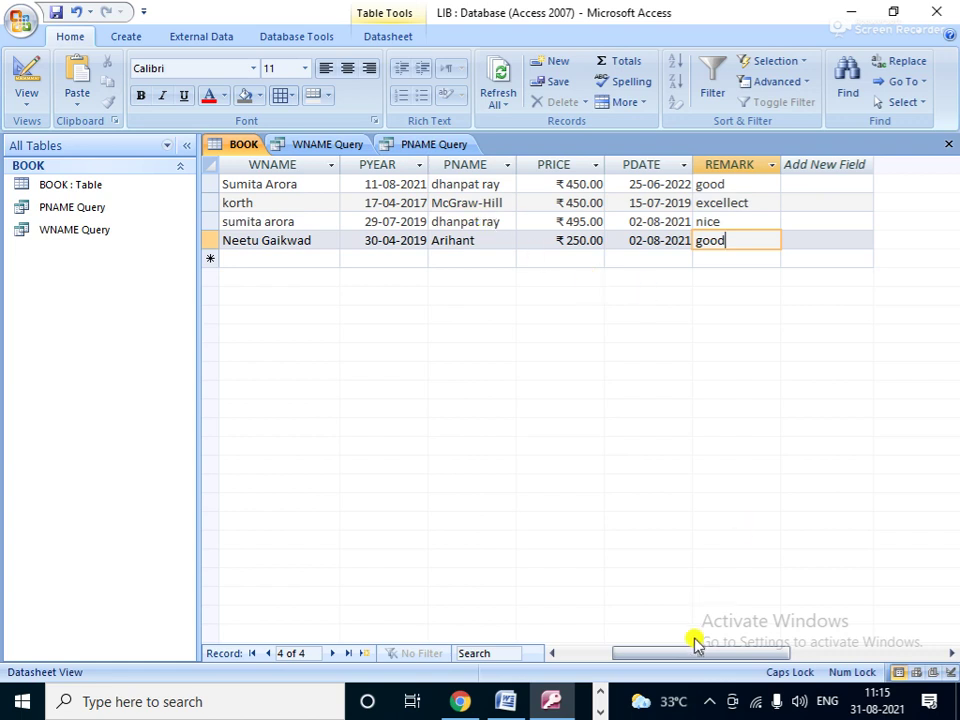
{"action": "left_click_drag", "start_coordinate": [696, 652], "coordinate": [568, 655]}
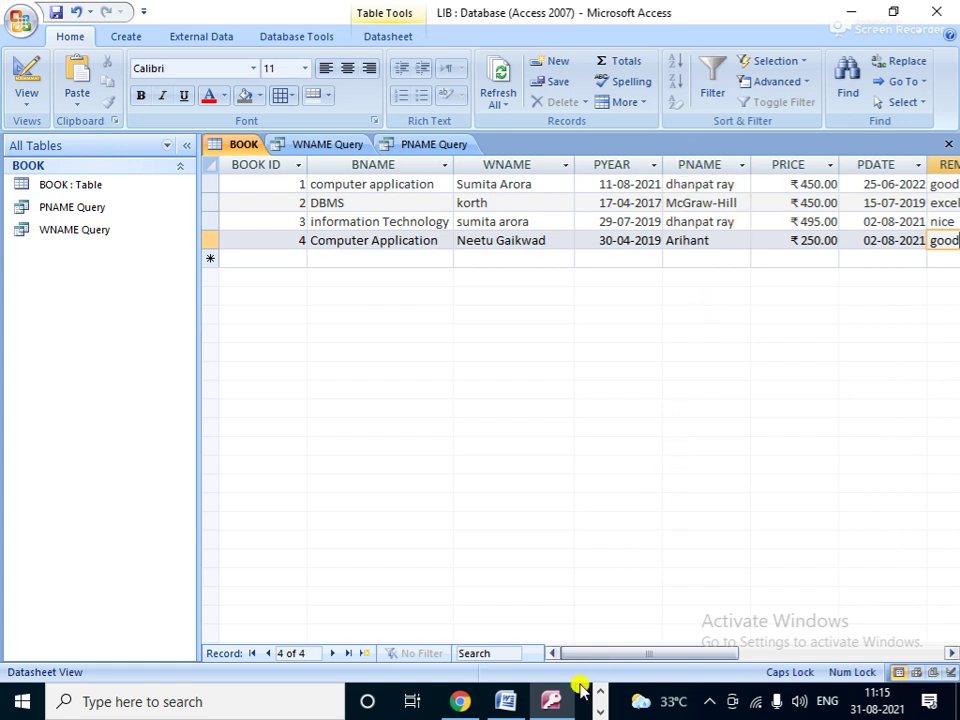
{"action": "mouse_move", "coordinate": [512, 706]}
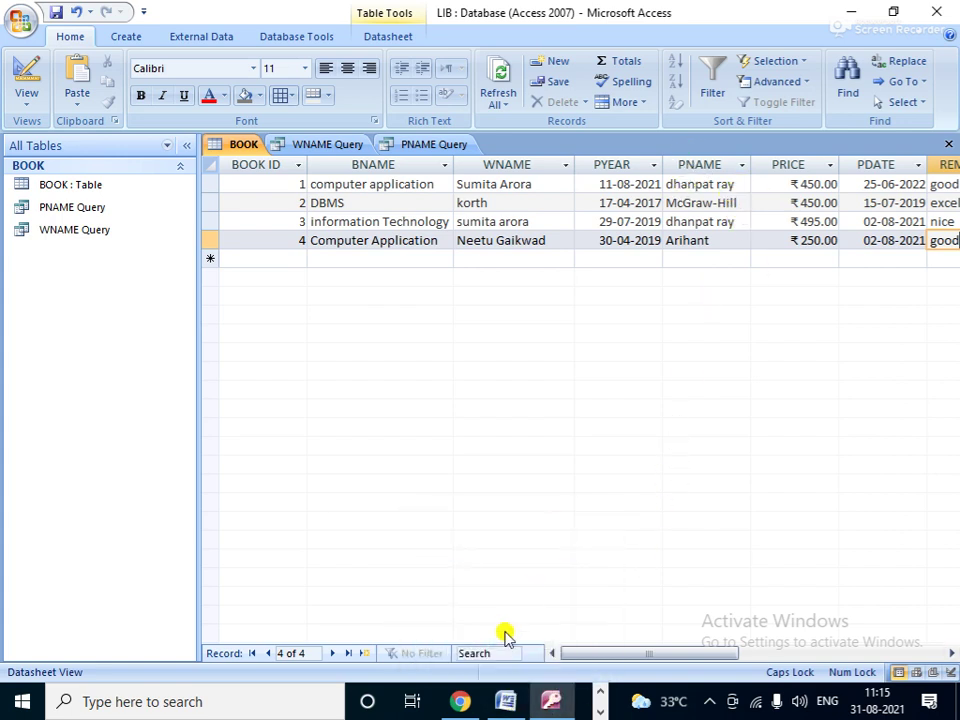
{"action": "left_click", "coordinate": [424, 146]}
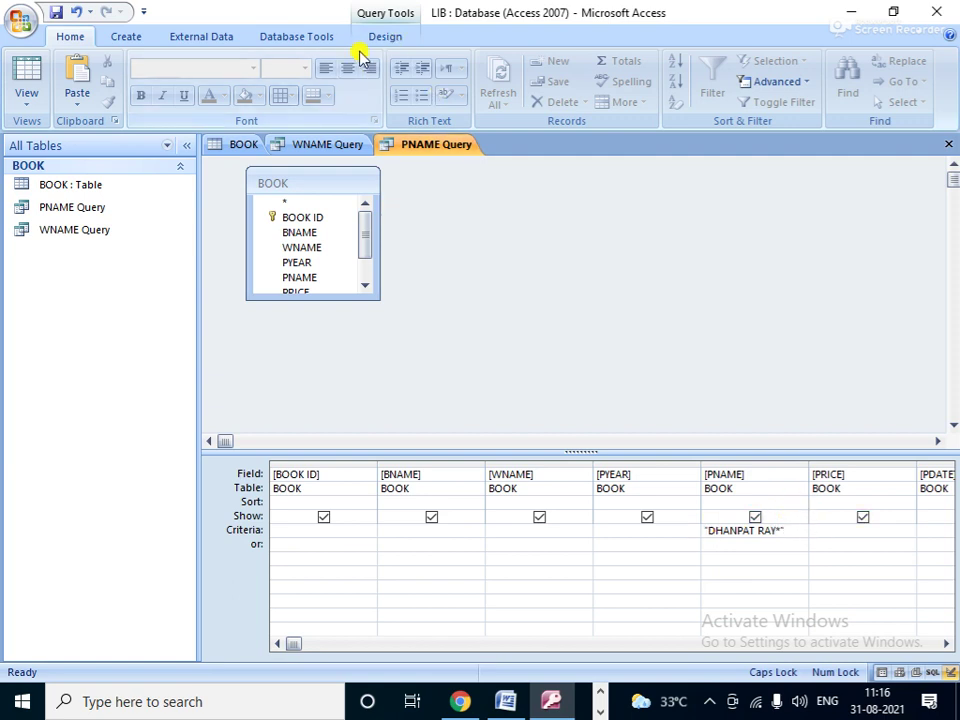
- Run PNAME Query with the publisher criterion applied
{"action": "left_click", "coordinate": [384, 36]}
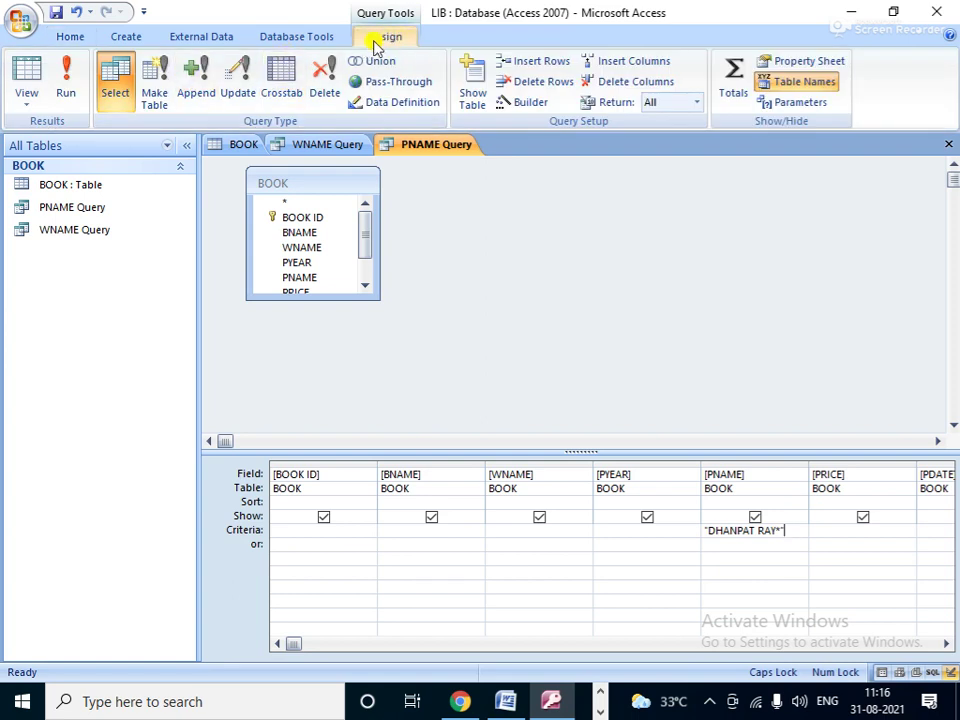
{"action": "left_click", "coordinate": [124, 35]}
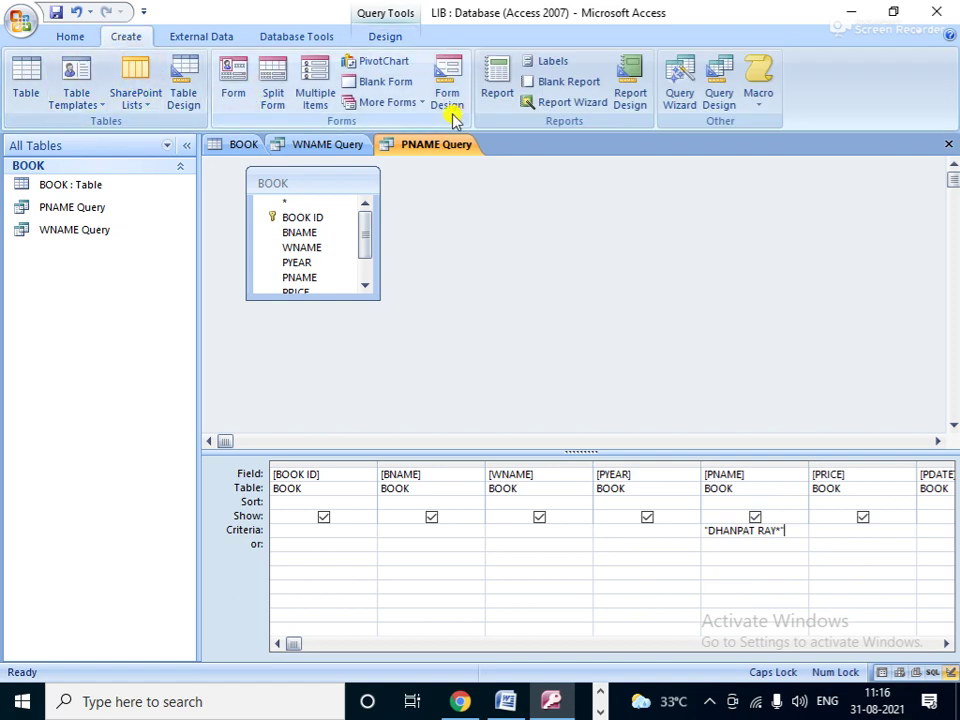
{"action": "left_click", "coordinate": [381, 40]}
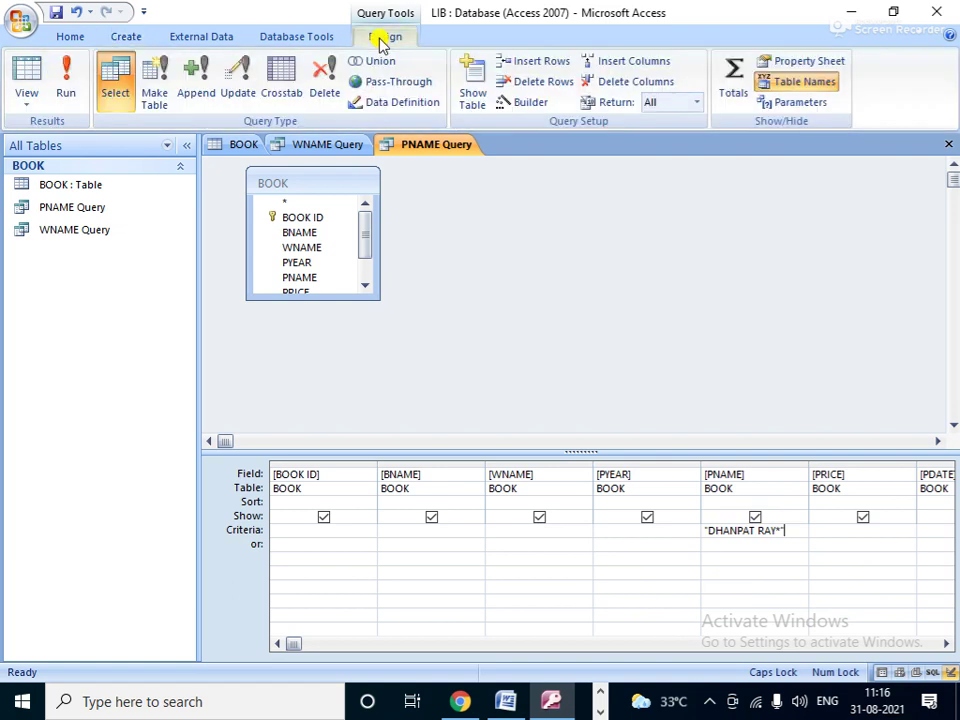
{"action": "left_click", "coordinate": [67, 76]}
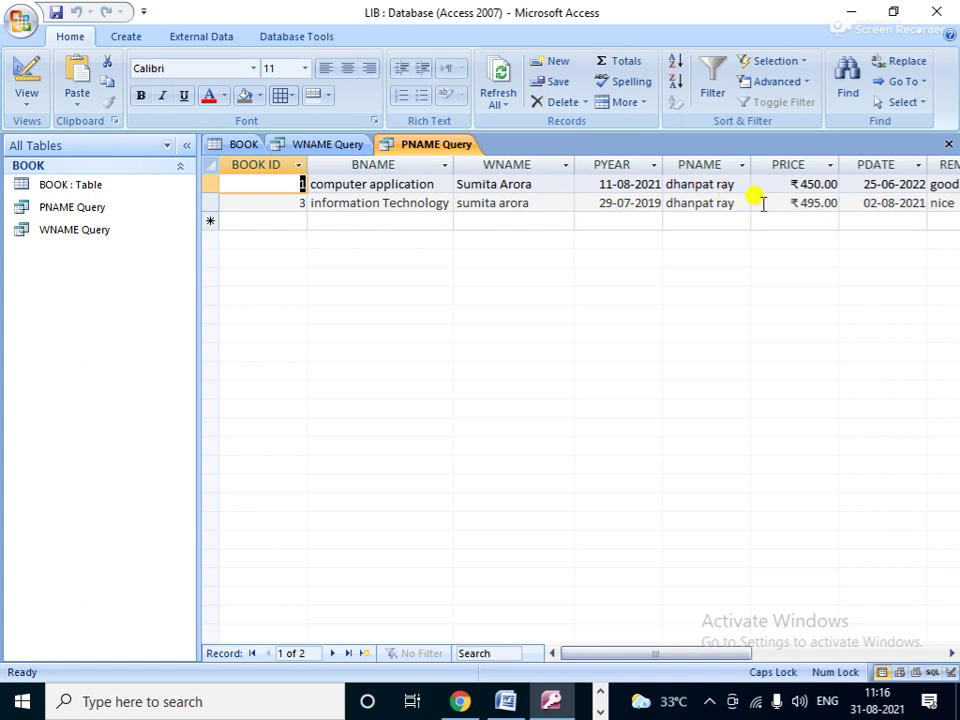
- Start a third Simple Query Wizard from the BOOK table, add all its fields and keep the Detail option
{"action": "left_click", "coordinate": [248, 144]}
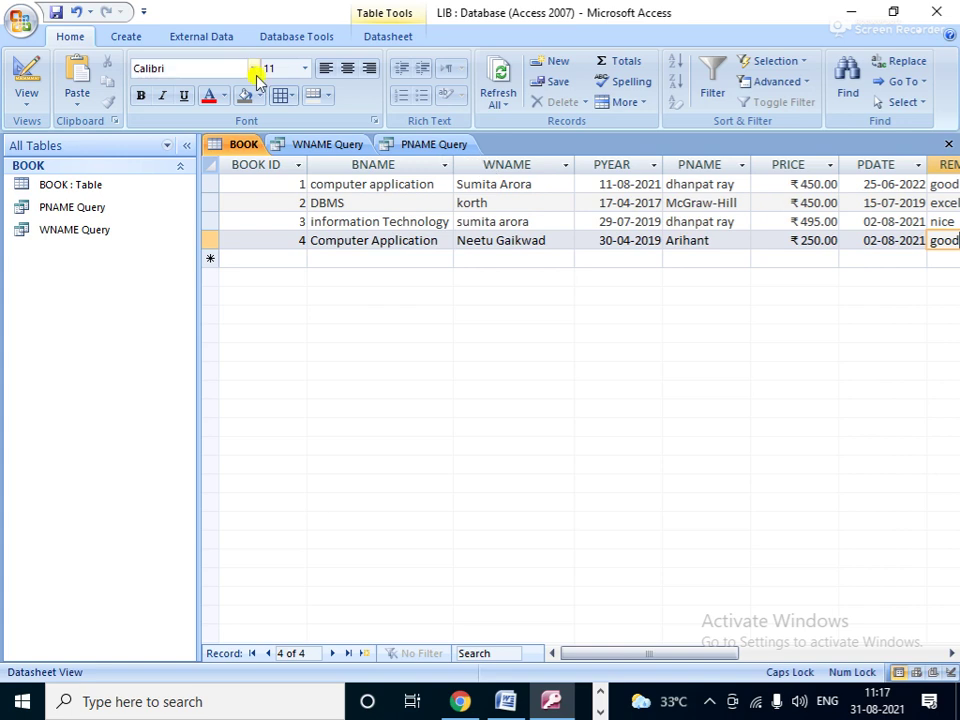
{"action": "left_click", "coordinate": [140, 40]}
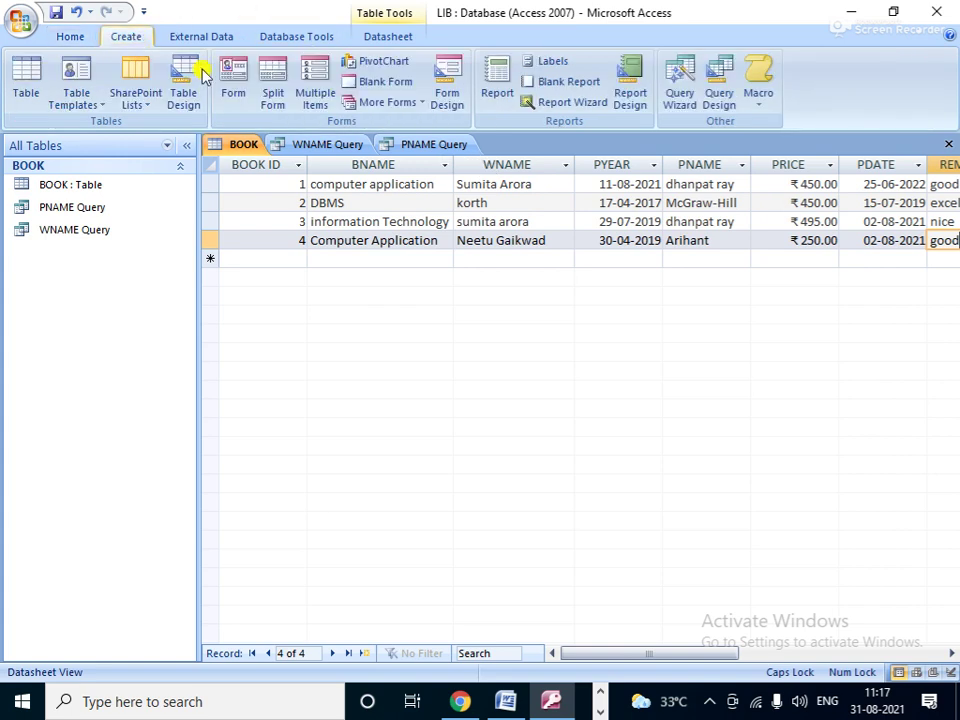
{"action": "left_click", "coordinate": [681, 80]}
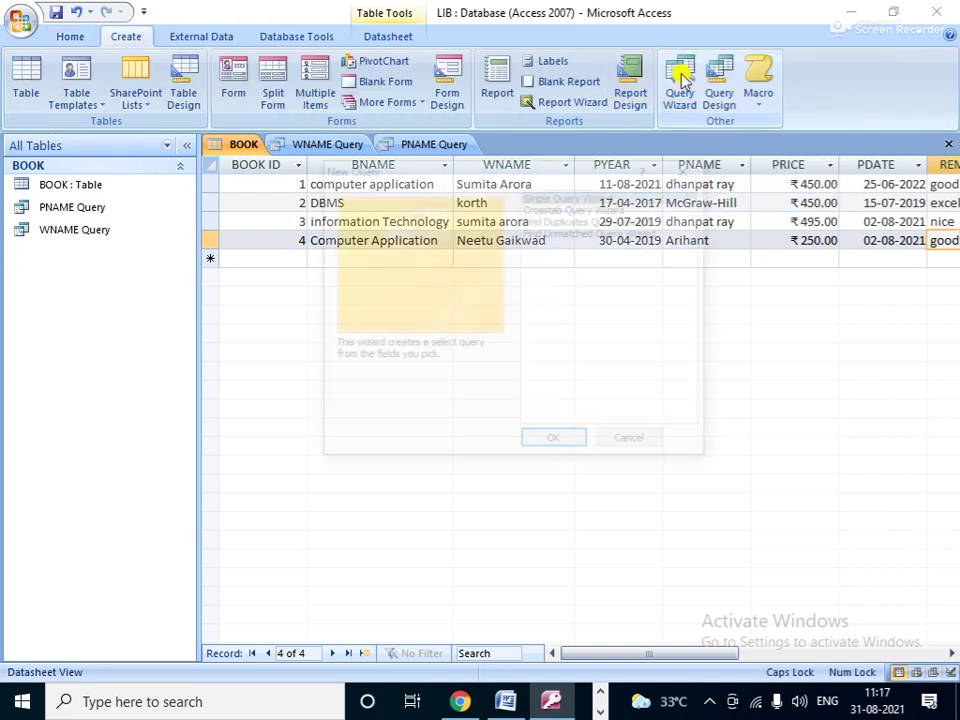
{"action": "left_click", "coordinate": [577, 440]}
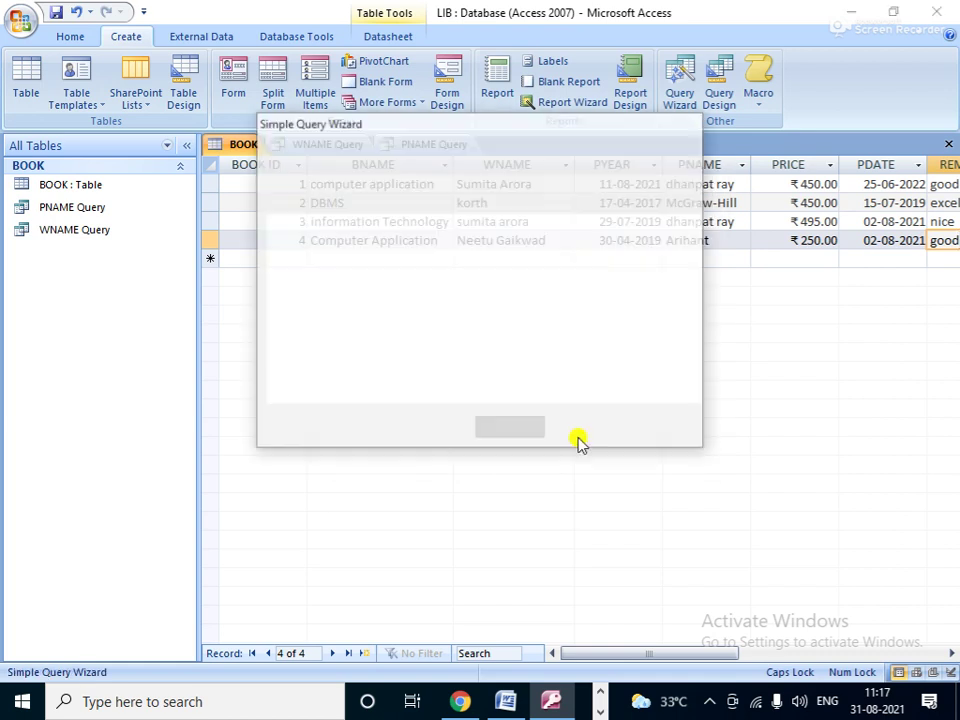
{"action": "left_click", "coordinate": [452, 323]}
{"action": "left_click", "coordinate": [589, 427]}
{"action": "left_click", "coordinate": [595, 431]}
{"action": "left_click", "coordinate": [462, 331]}
- Title the third query "PRICE Query" and finish the wizard with the option to modify the query design
{"action": "left_click_drag", "start_coordinate": [448, 128], "coordinate": [653, 263]}
{"action": "double_click", "coordinate": [648, 307]}
{"action": "left_click", "coordinate": [646, 307]}
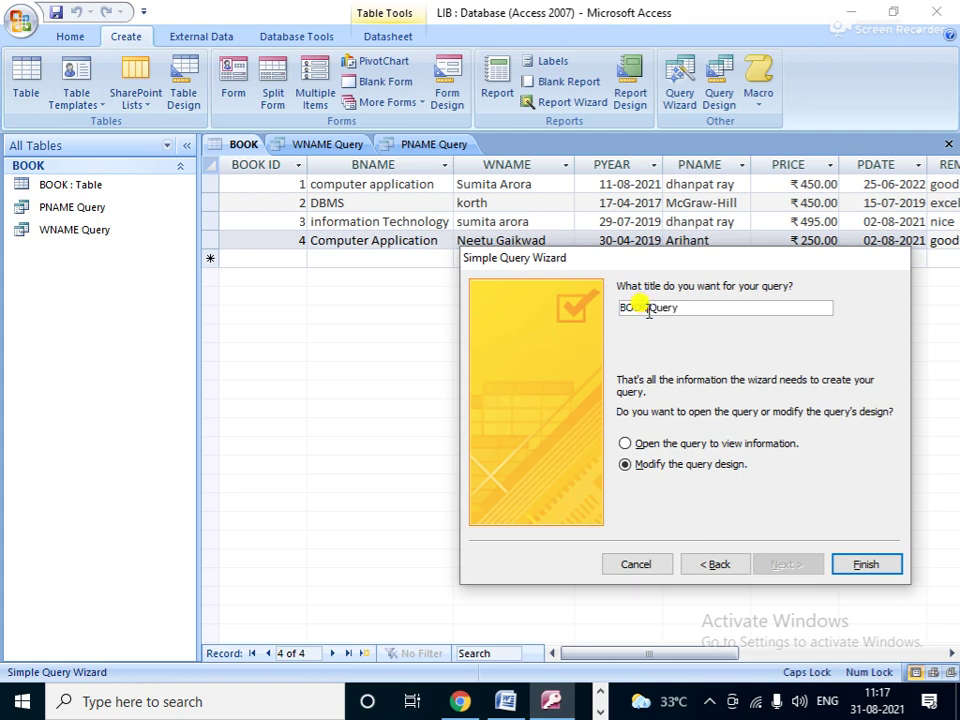
{"action": "key", "text": "BackSpace"}
{"action": "key", "text": "BackSpace"}
{"action": "key", "text": "BackSpace"}
{"action": "key", "text": "BackSpace"}
{"action": "key", "text": "BackSpace"}
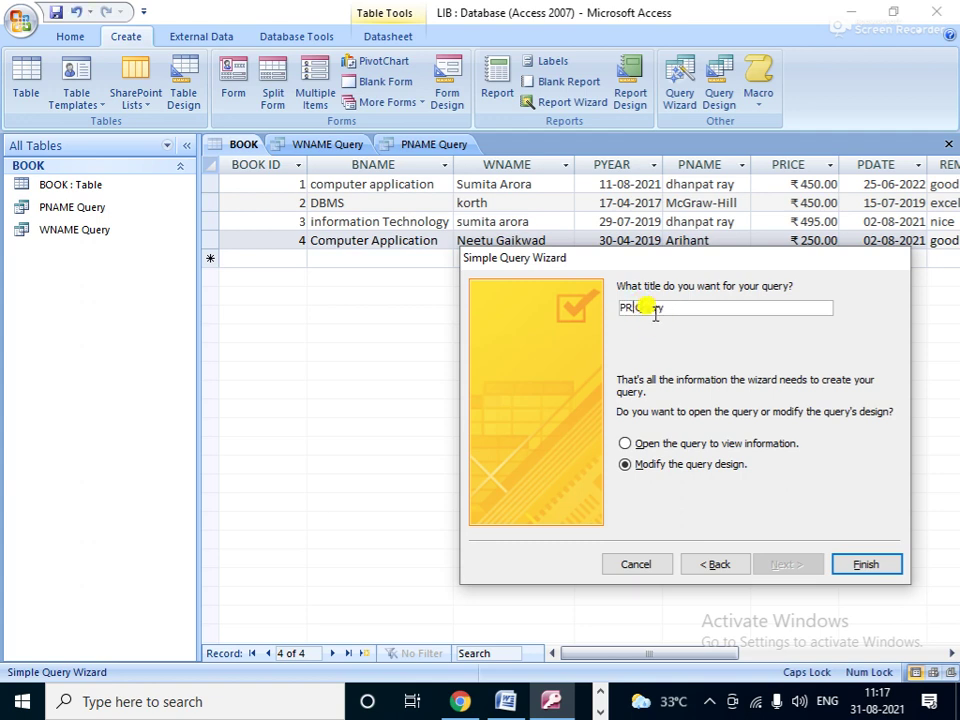
{"action": "type", "text": "PRICE"}
{"action": "left_click", "coordinate": [852, 566]}
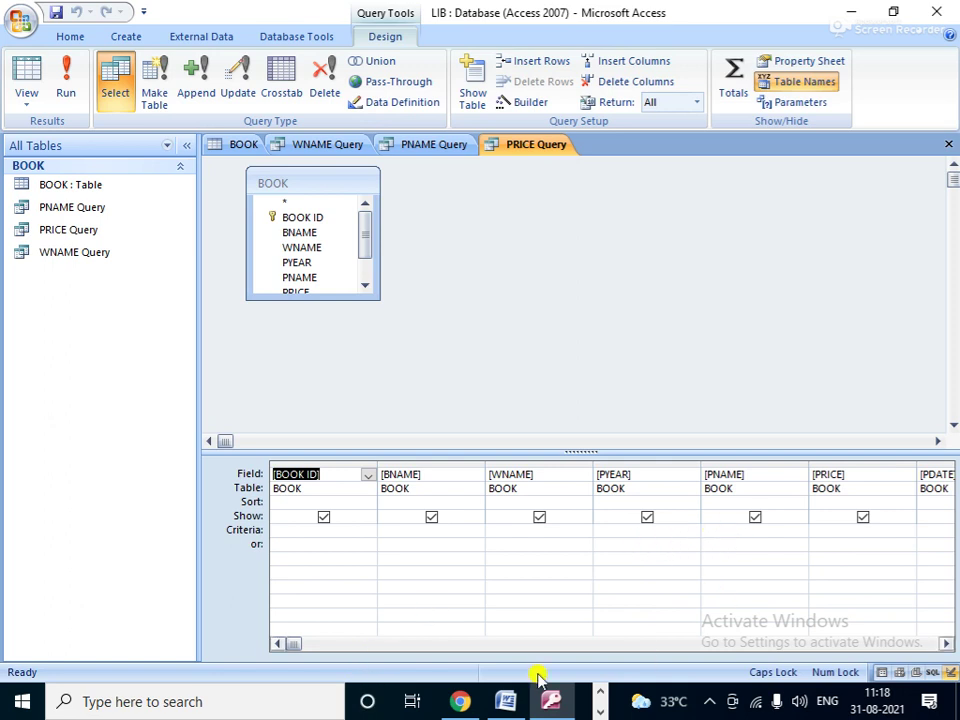
- Set the BNAME criterion to "COMPUTER APPLICATION *" and widen that column so the whole criterion fits
{"action": "left_click", "coordinate": [312, 645]}
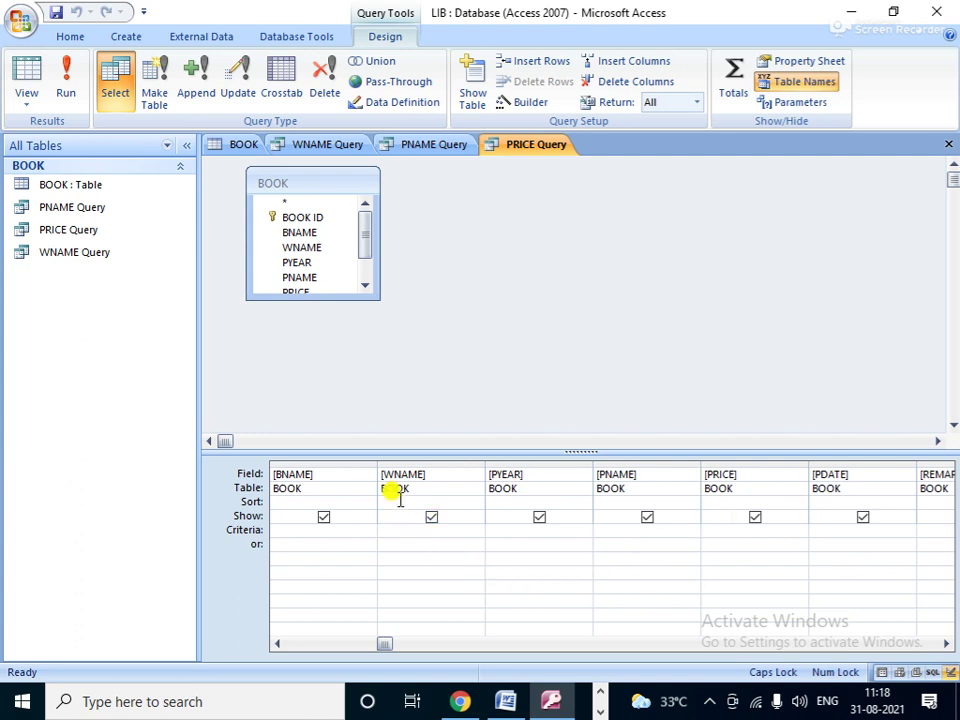
{"action": "left_click", "coordinate": [281, 531]}
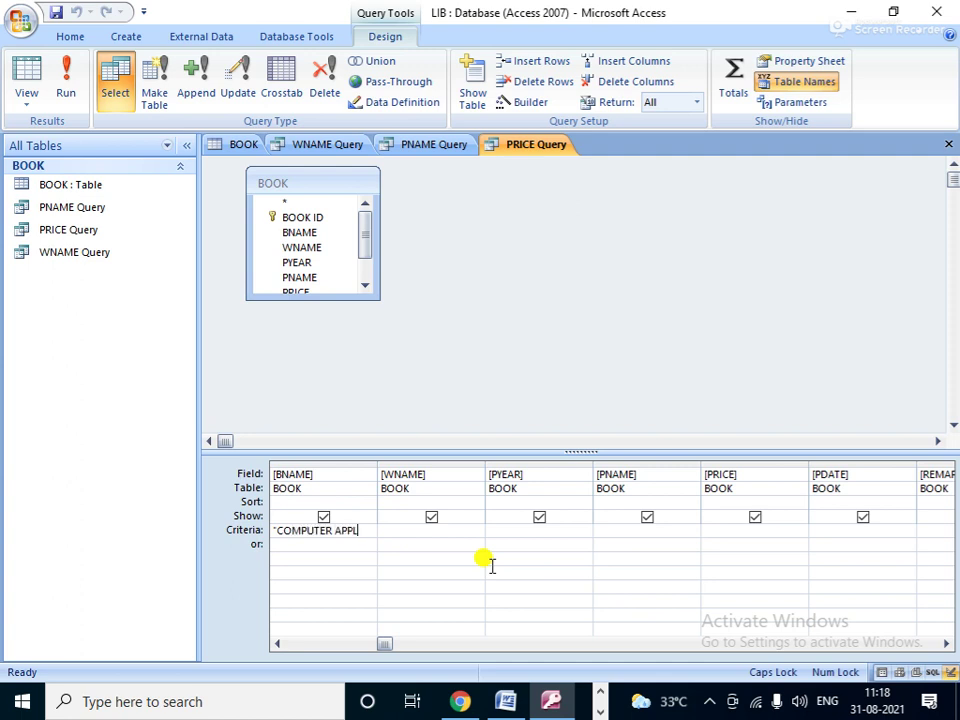
{"action": "type", "text": "T"}
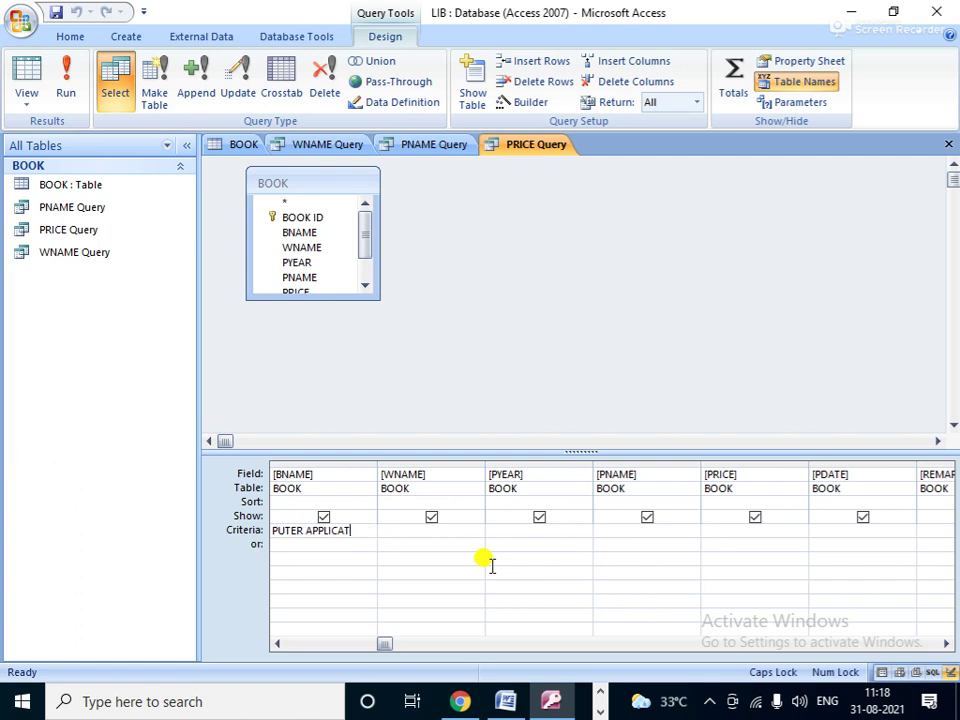
{"action": "type", "text": "ION *\""}
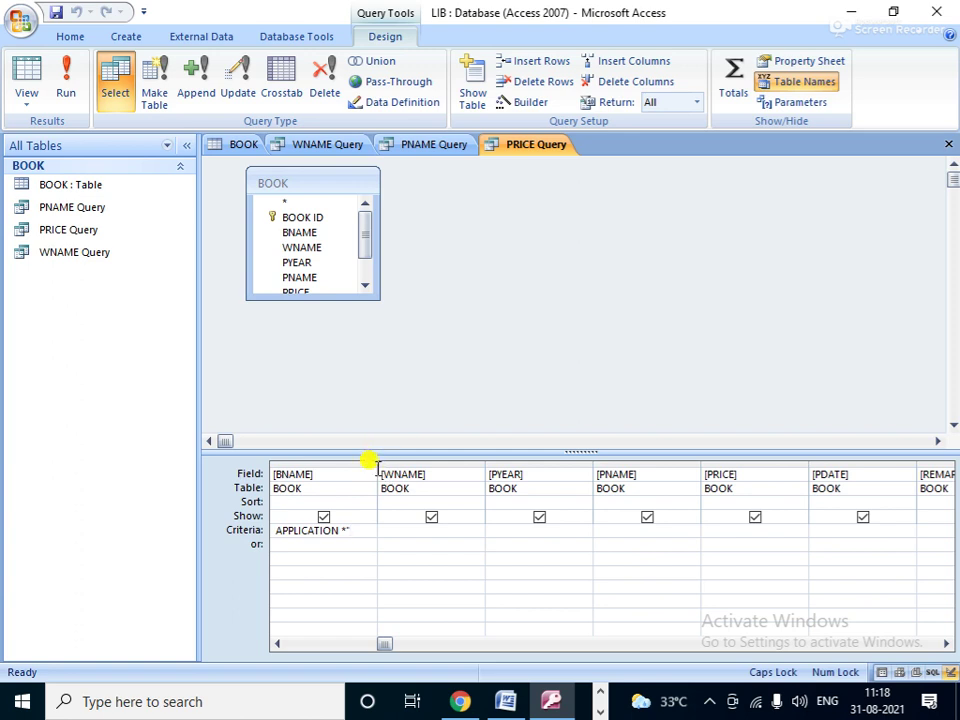
{"action": "left_click_drag", "start_coordinate": [377, 463], "coordinate": [531, 463]}
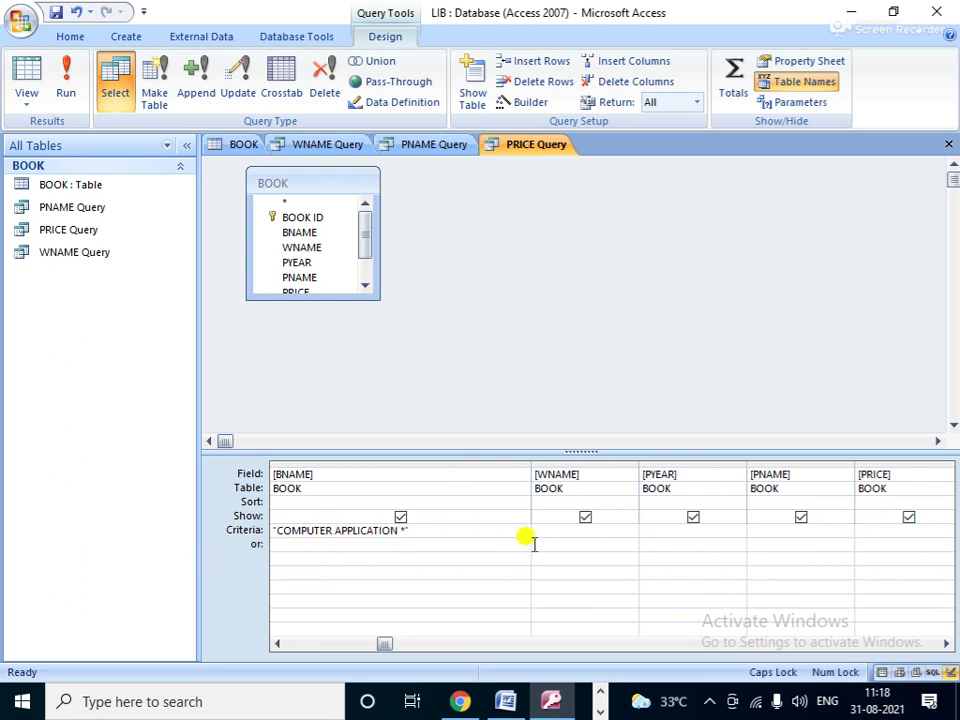
- Add >=350 as an alternative (or) condition for the PRICE field and run PRICE Query
{"action": "left_click", "coordinate": [862, 540]}
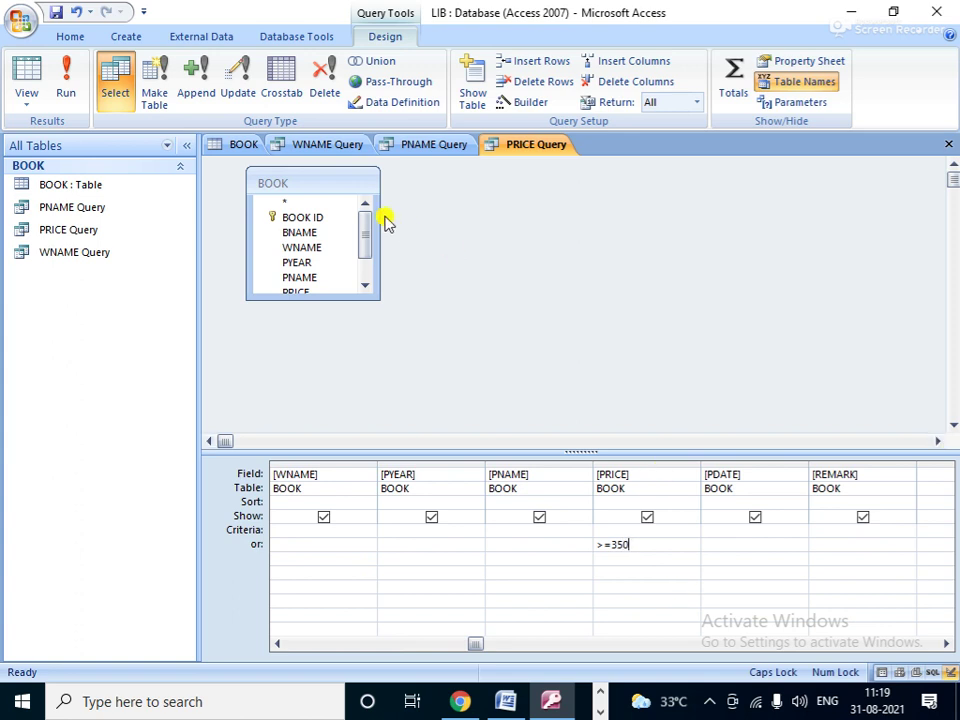
{"action": "left_click", "coordinate": [237, 144]}
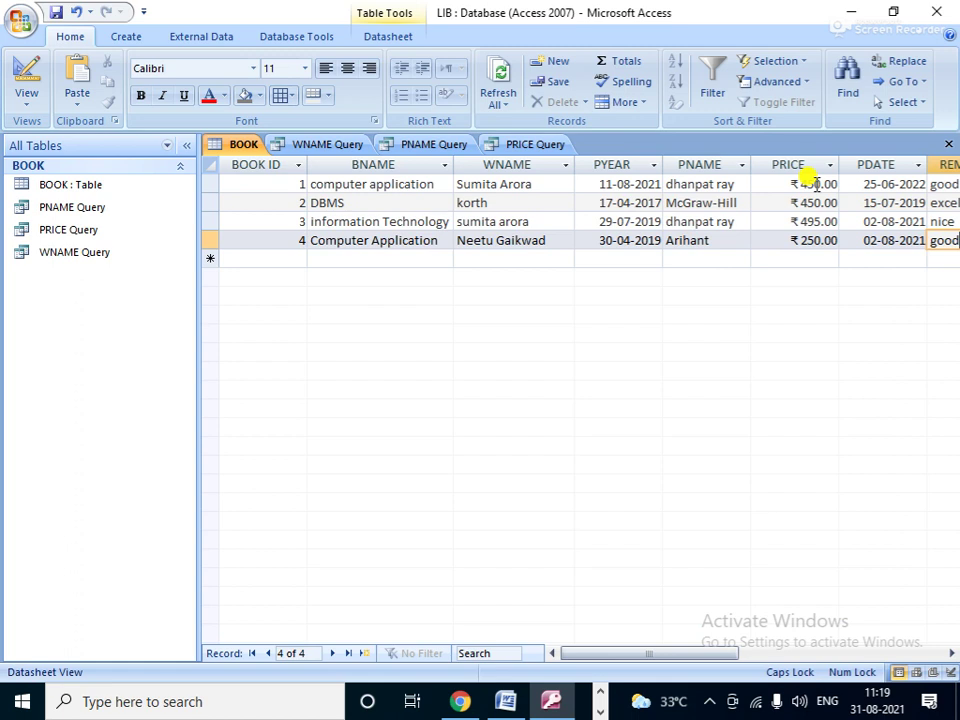
{"action": "left_click", "coordinate": [535, 147]}
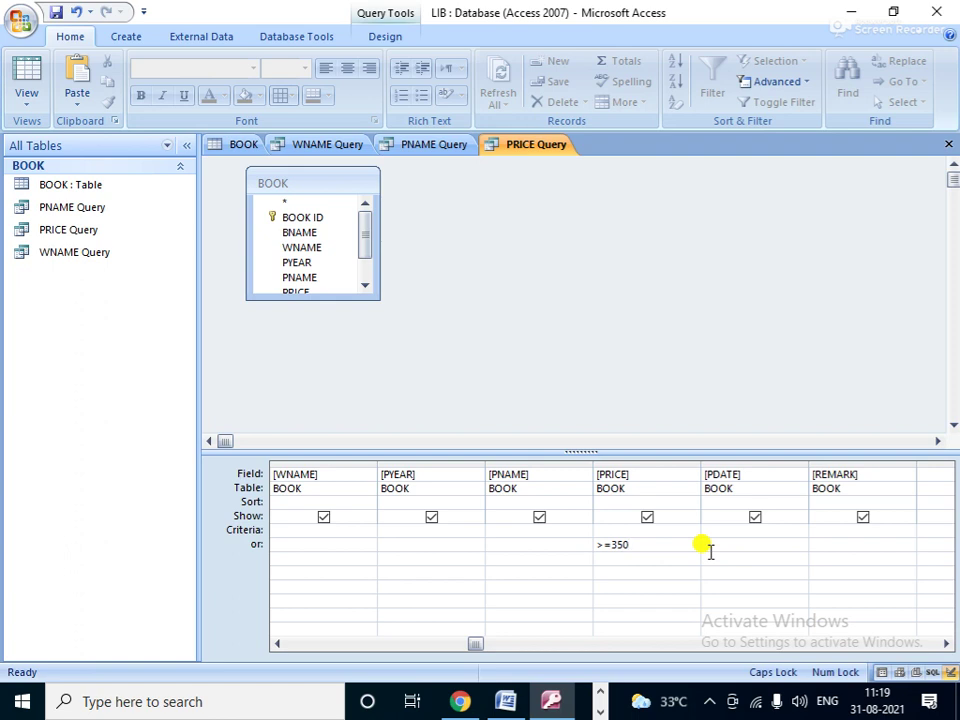
{"action": "left_click", "coordinate": [652, 549]}
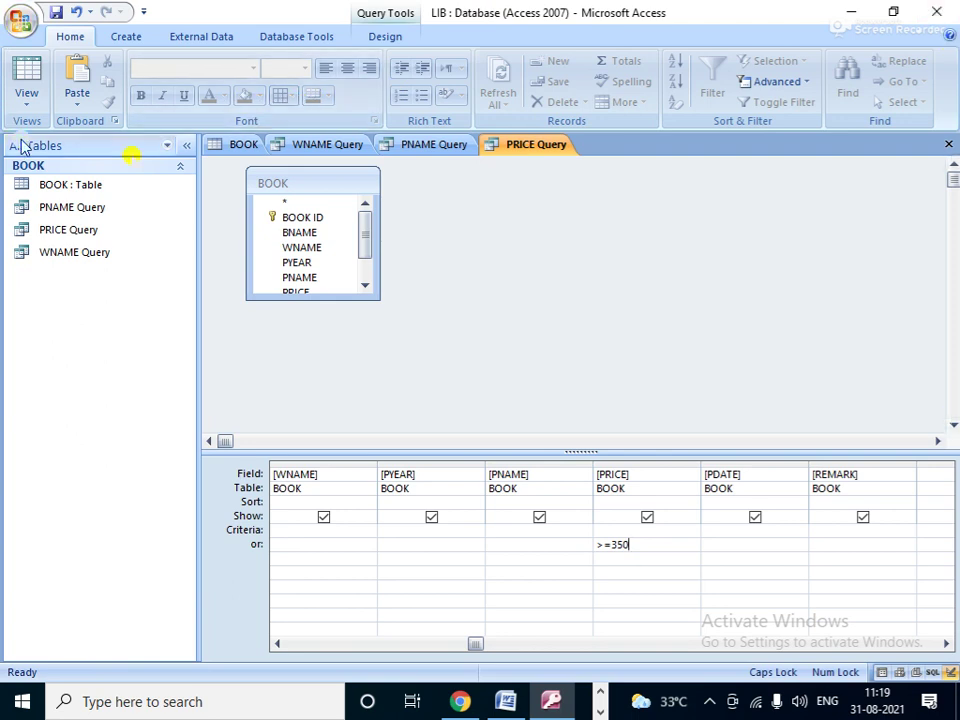
{"action": "left_click", "coordinate": [385, 37]}
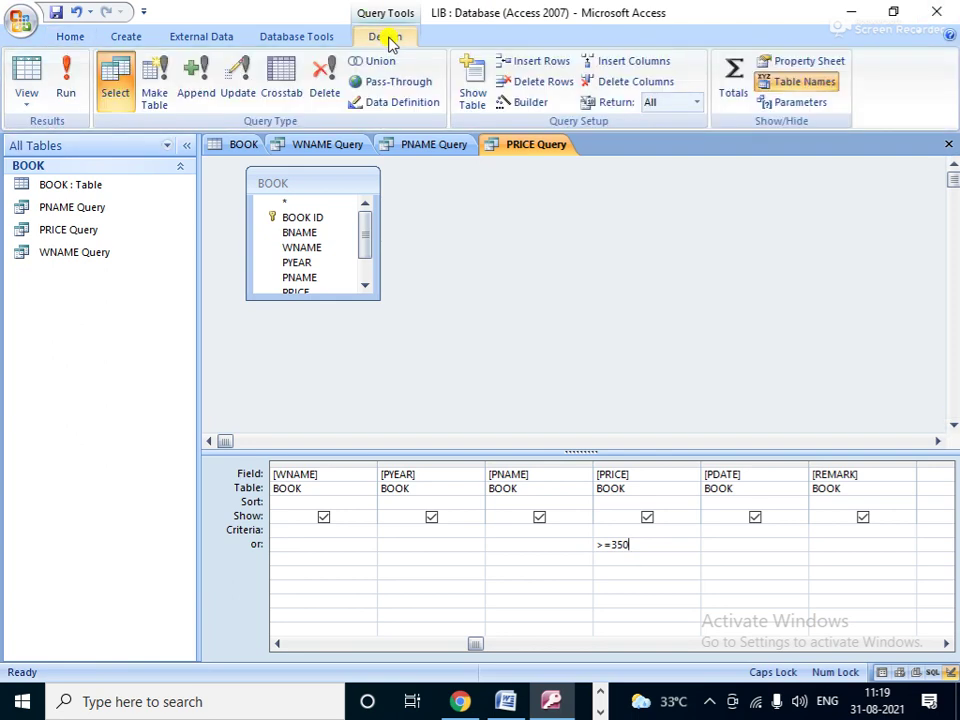
{"action": "left_click", "coordinate": [68, 80]}
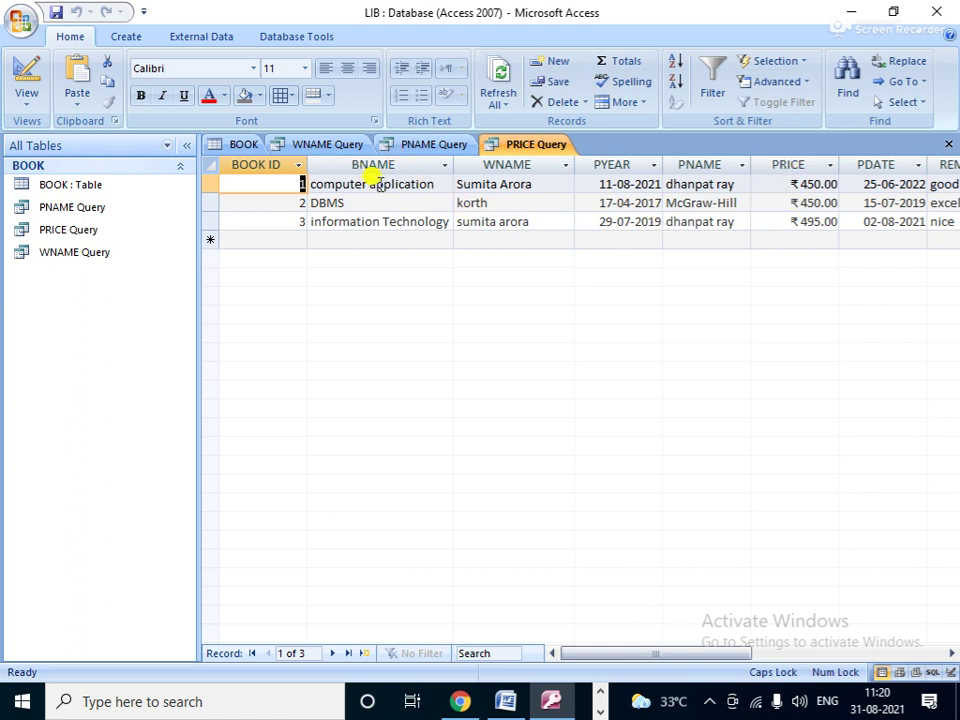
- Start the Report Wizard from the BOOK table, add all its fields to the report and continue to the grouping levels
{"action": "left_click", "coordinate": [238, 144]}
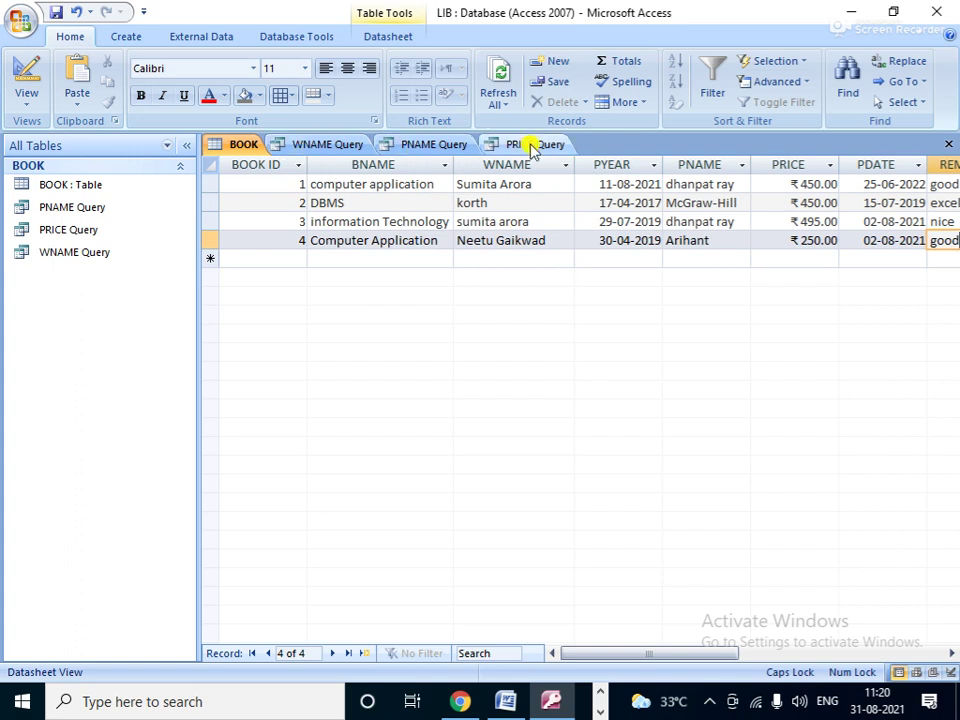
{"action": "left_click", "coordinate": [126, 37]}
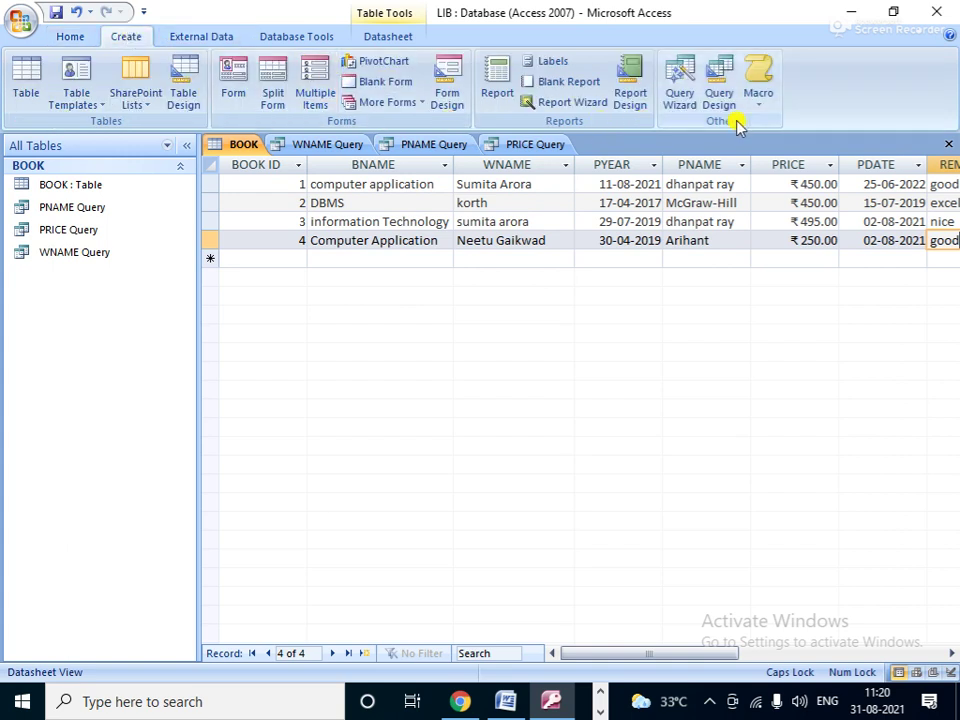
{"action": "left_click", "coordinate": [570, 102]}
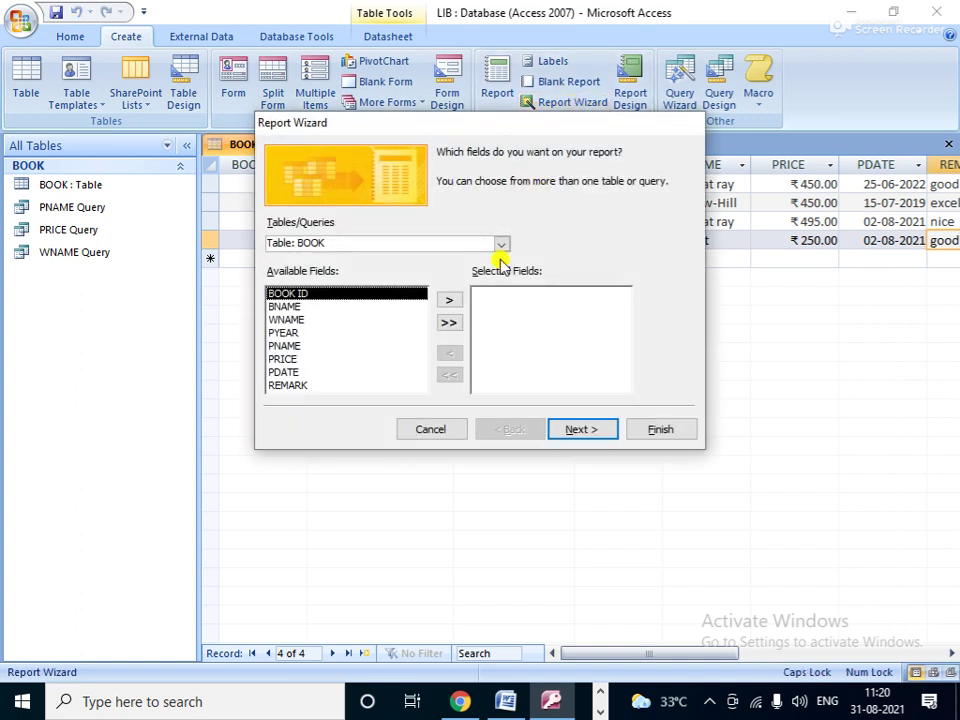
{"action": "left_click", "coordinate": [449, 322]}
{"action": "left_click", "coordinate": [578, 431]}
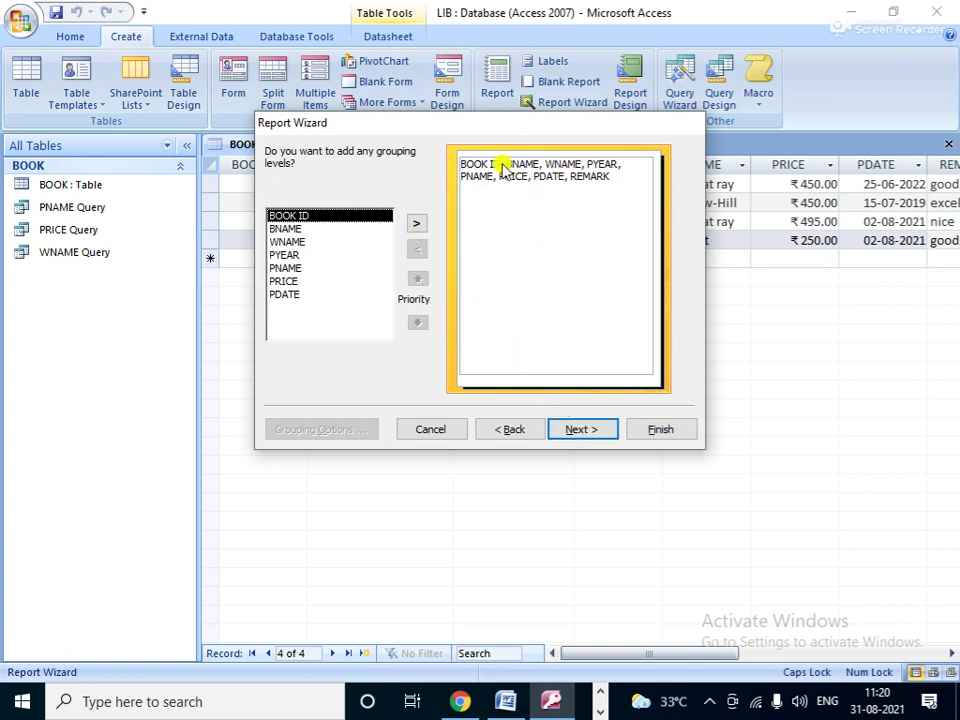
- Group the report by BOOK ID and then by PNAME, and continue to the sort order
{"action": "left_click", "coordinate": [416, 224]}
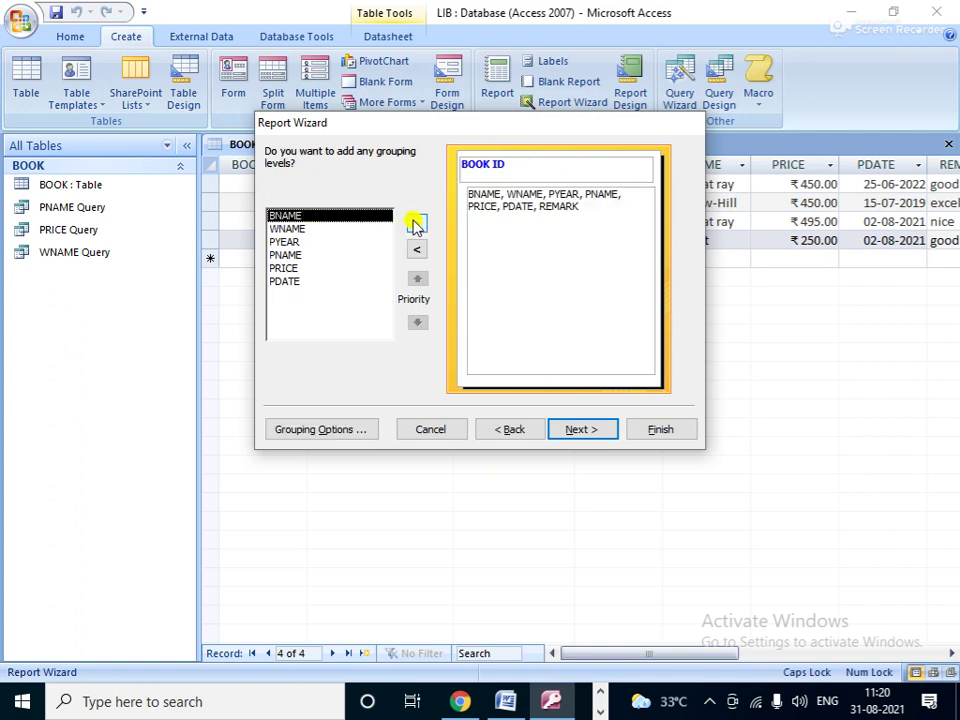
{"action": "left_click", "coordinate": [584, 428]}
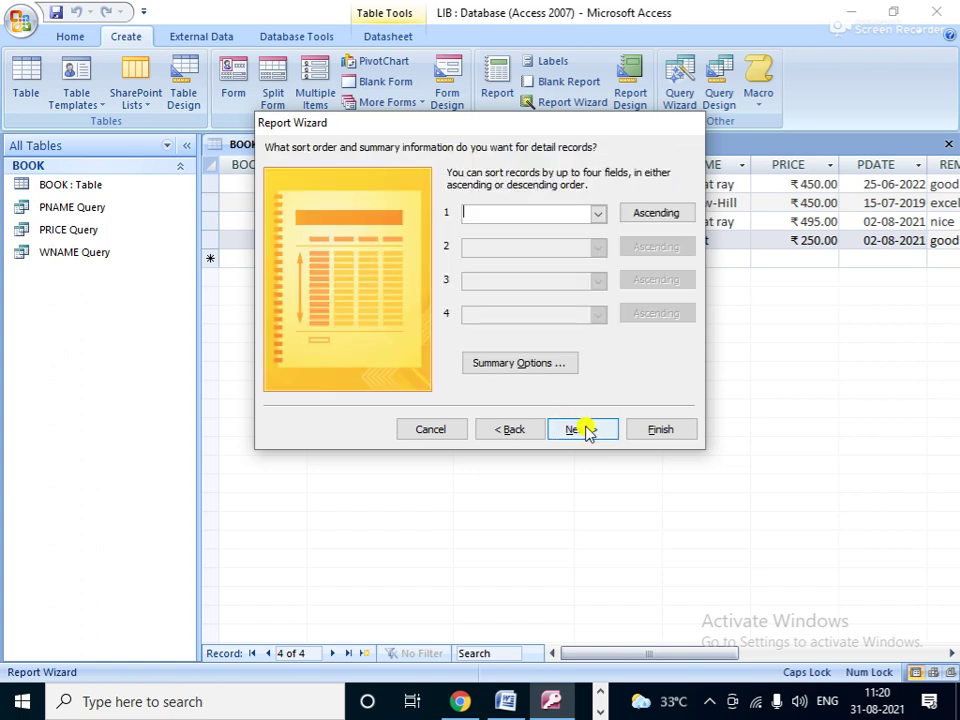
{"action": "left_click", "coordinate": [497, 433]}
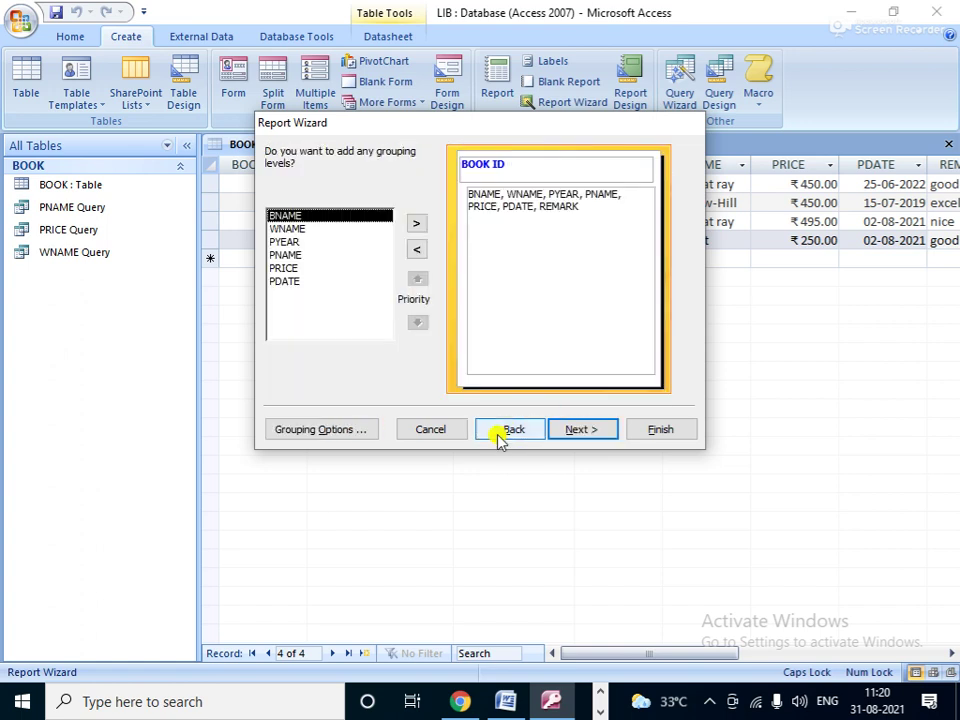
{"action": "left_click", "coordinate": [285, 268]}
{"action": "left_click", "coordinate": [283, 254]}
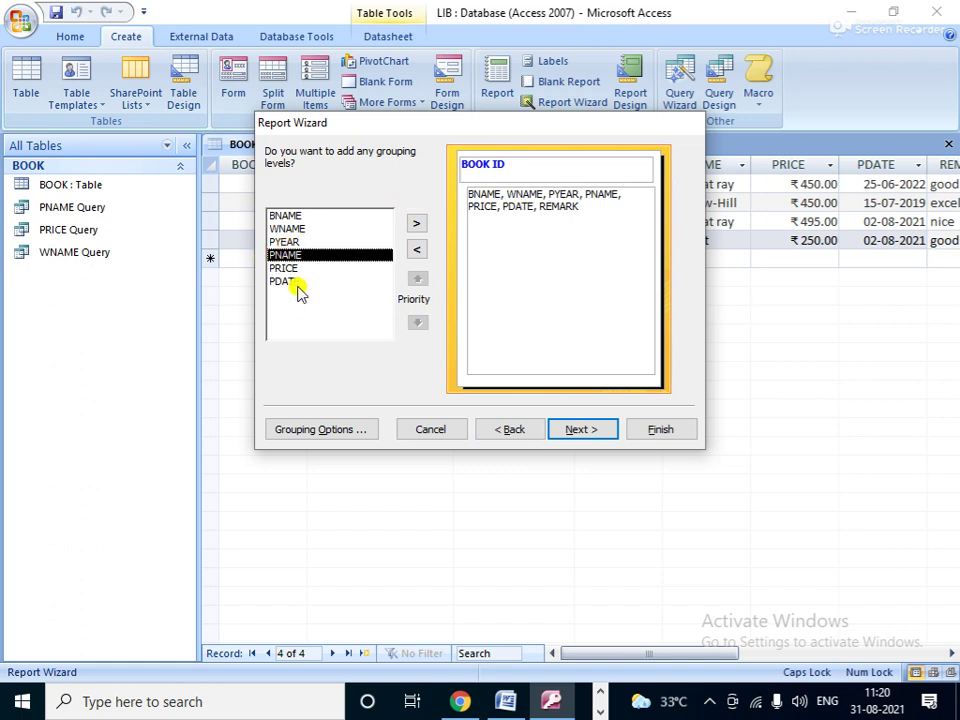
{"action": "left_click", "coordinate": [418, 226]}
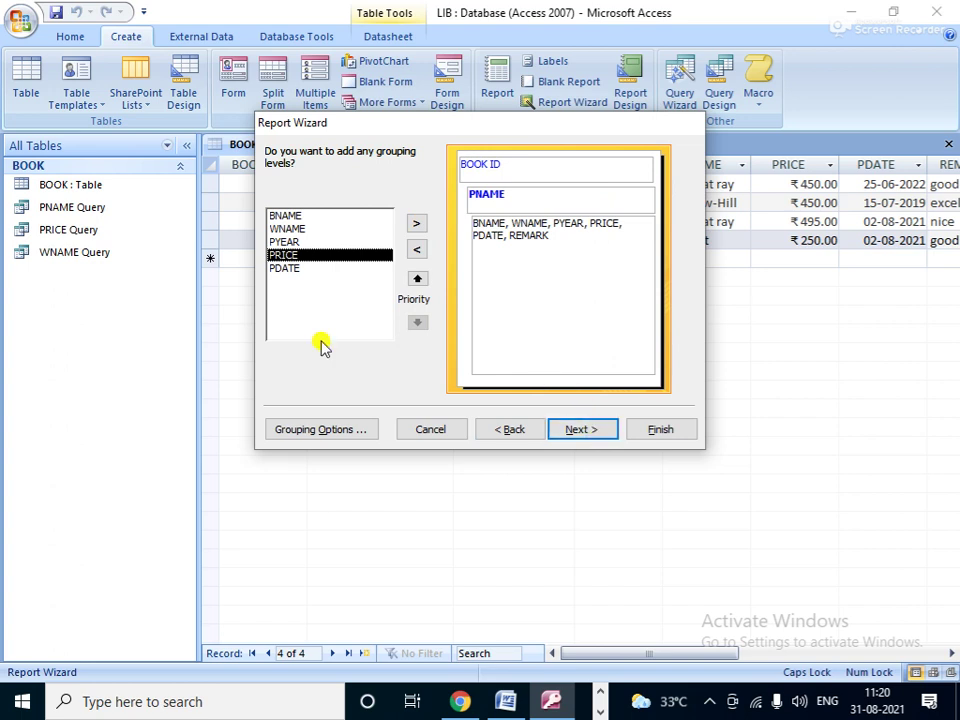
{"action": "left_click", "coordinate": [585, 433]}
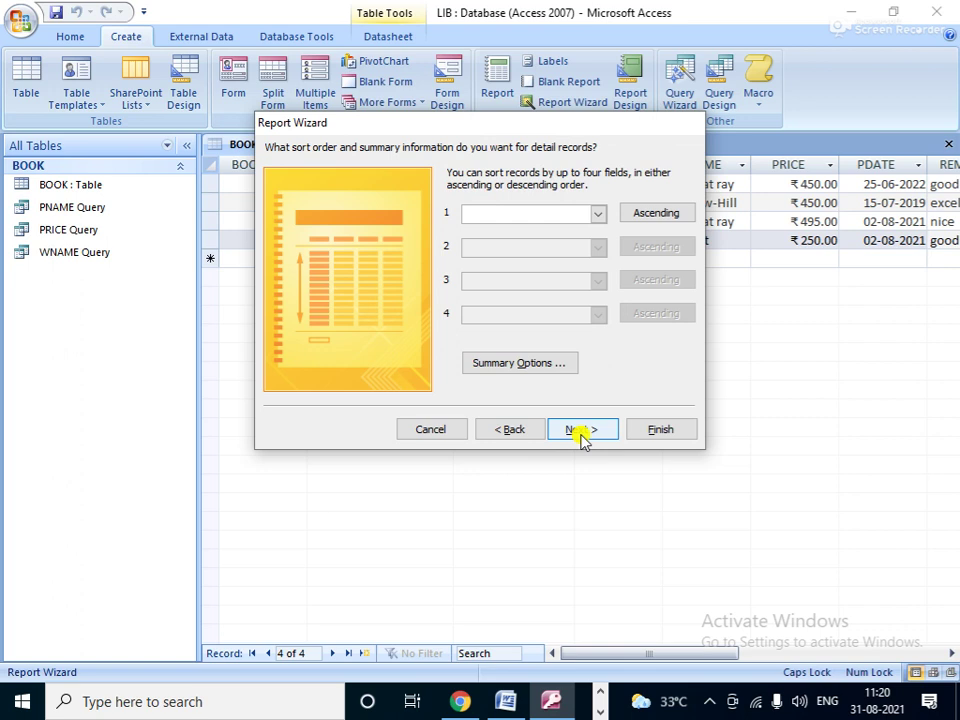
- Leave the detail records unsorted and lay out the report as Stepped in Portrait orientation, comparing it with Block, Outline and Landscape
{"action": "left_click", "coordinate": [579, 430]}
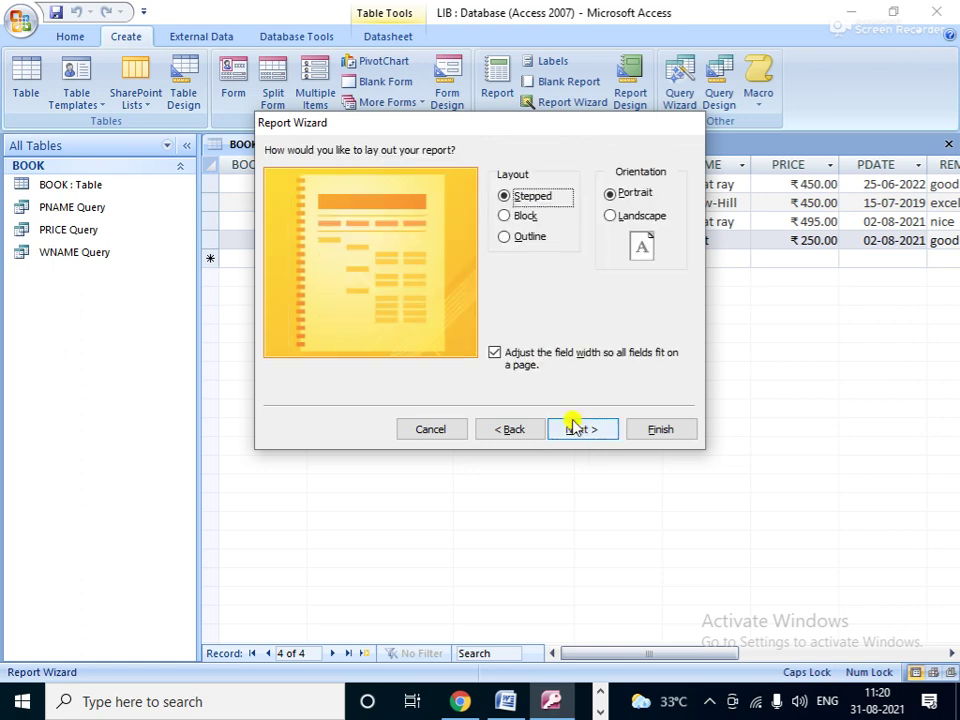
{"action": "left_click", "coordinate": [503, 426]}
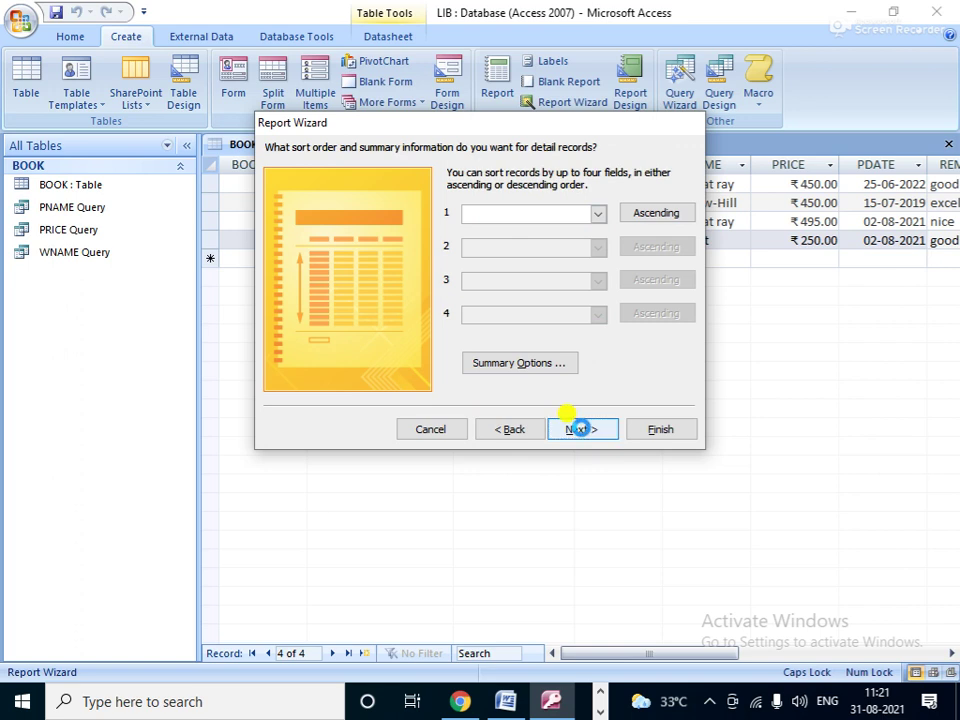
{"action": "left_click", "coordinate": [583, 430]}
{"action": "left_click", "coordinate": [506, 217]}
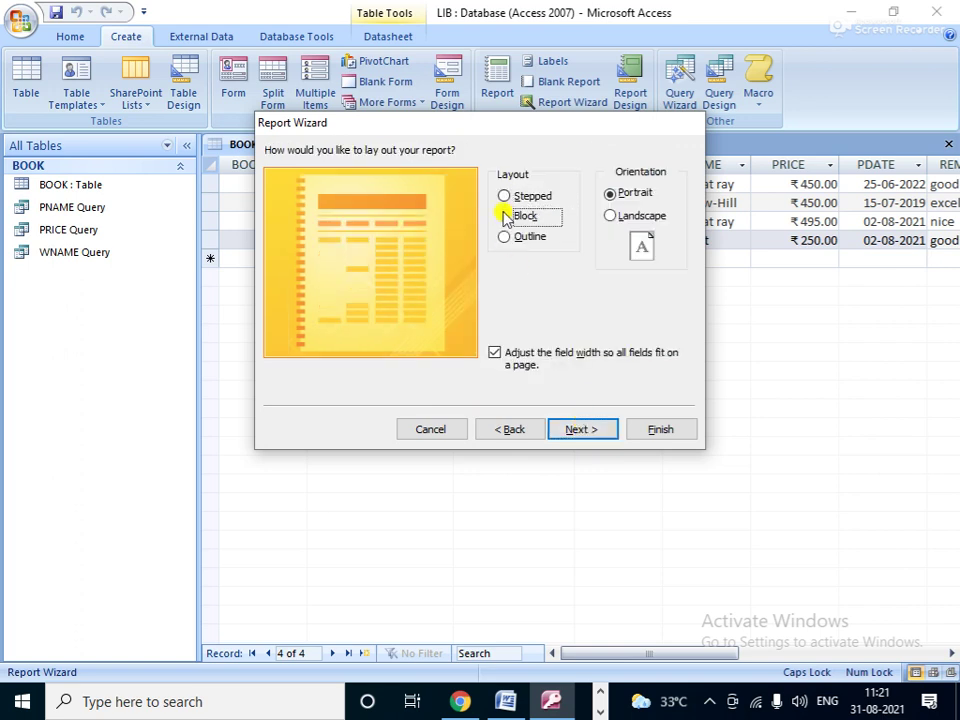
{"action": "left_click", "coordinate": [527, 237]}
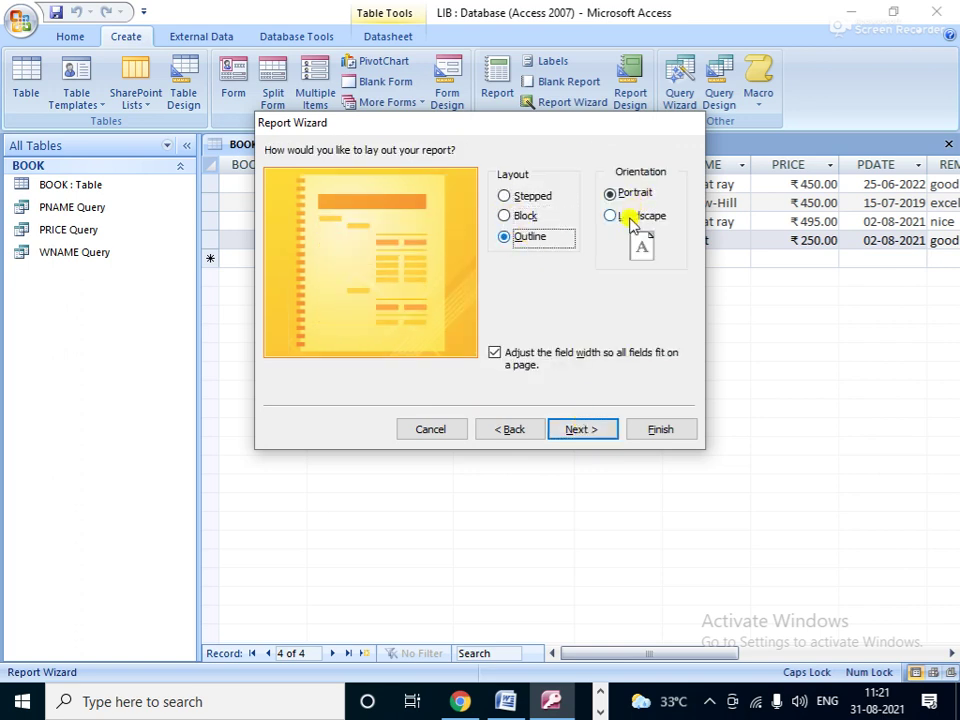
{"action": "left_click", "coordinate": [628, 216]}
{"action": "left_click", "coordinate": [632, 192]}
{"action": "left_click", "coordinate": [521, 195]}
{"action": "left_click", "coordinate": [521, 215]}
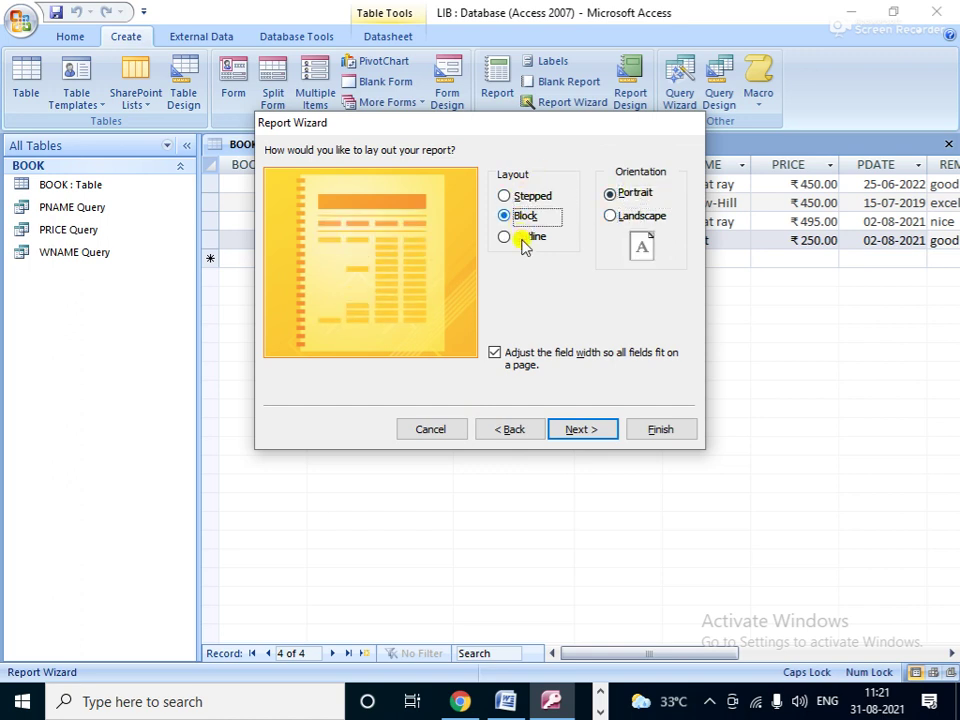
{"action": "left_click", "coordinate": [522, 240]}
{"action": "left_click", "coordinate": [518, 197]}
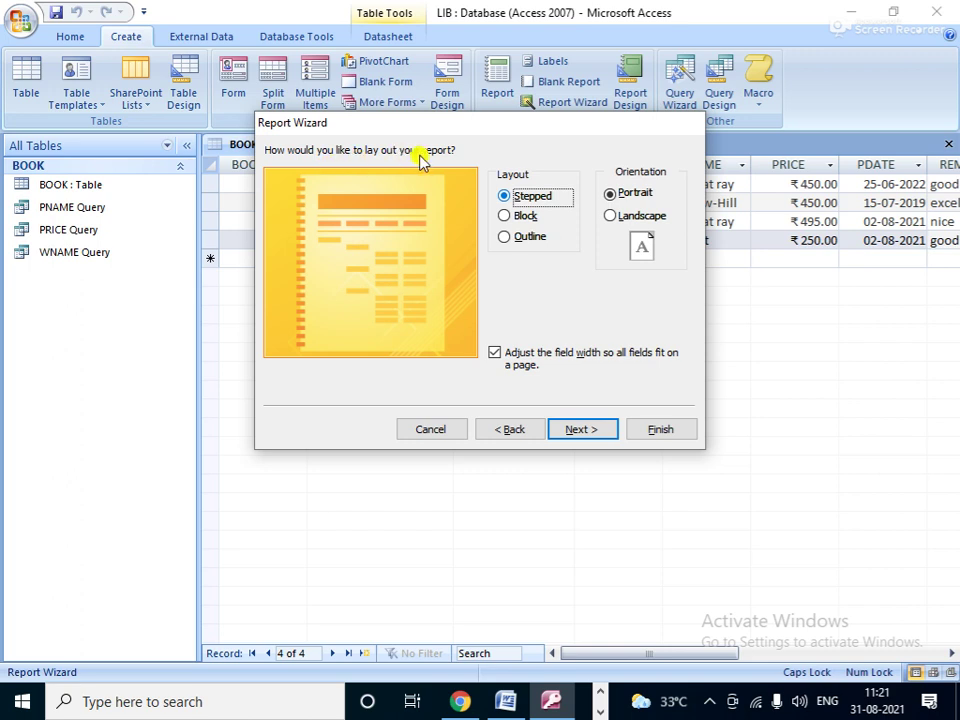
{"action": "left_click", "coordinate": [593, 431]}
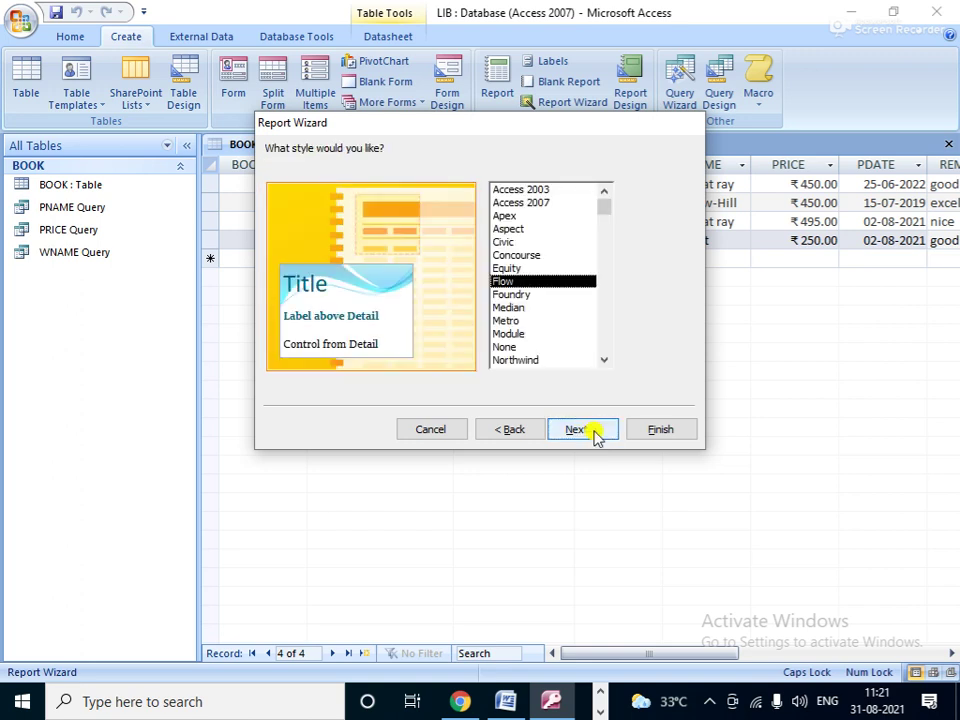
- Compare the Foundry, Equity, Concourse and Civic report styles, and choose the Flow style
{"action": "left_click", "coordinate": [507, 294]}
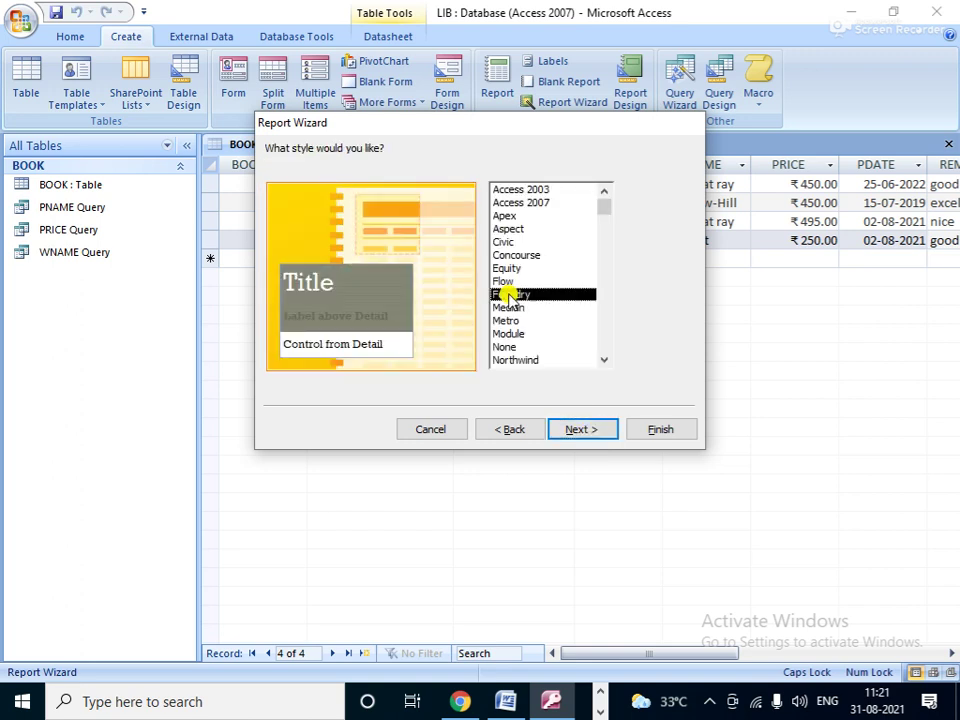
{"action": "left_click", "coordinate": [510, 281]}
{"action": "left_click", "coordinate": [508, 268]}
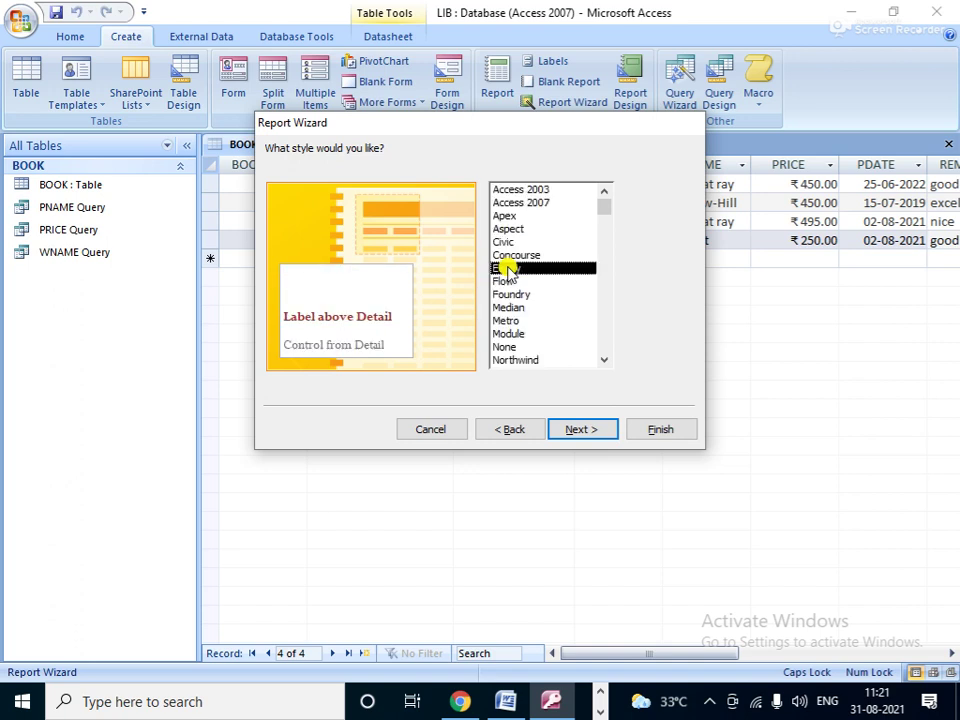
{"action": "left_click", "coordinate": [508, 255]}
{"action": "left_click", "coordinate": [507, 242]}
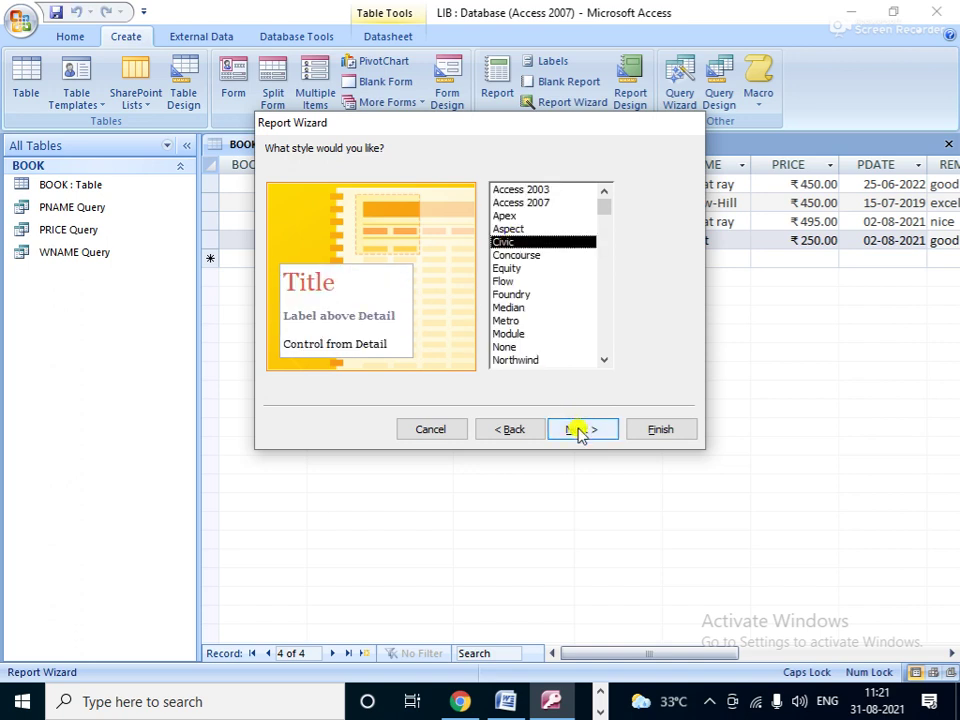
{"action": "left_click", "coordinate": [502, 281]}
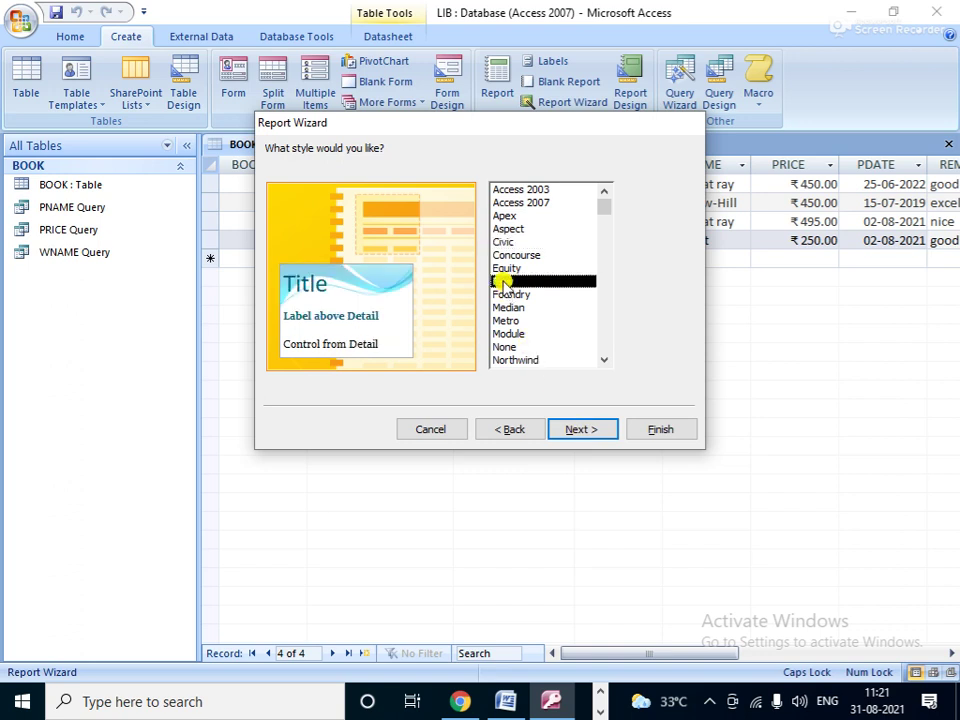
{"action": "left_click", "coordinate": [588, 434]}
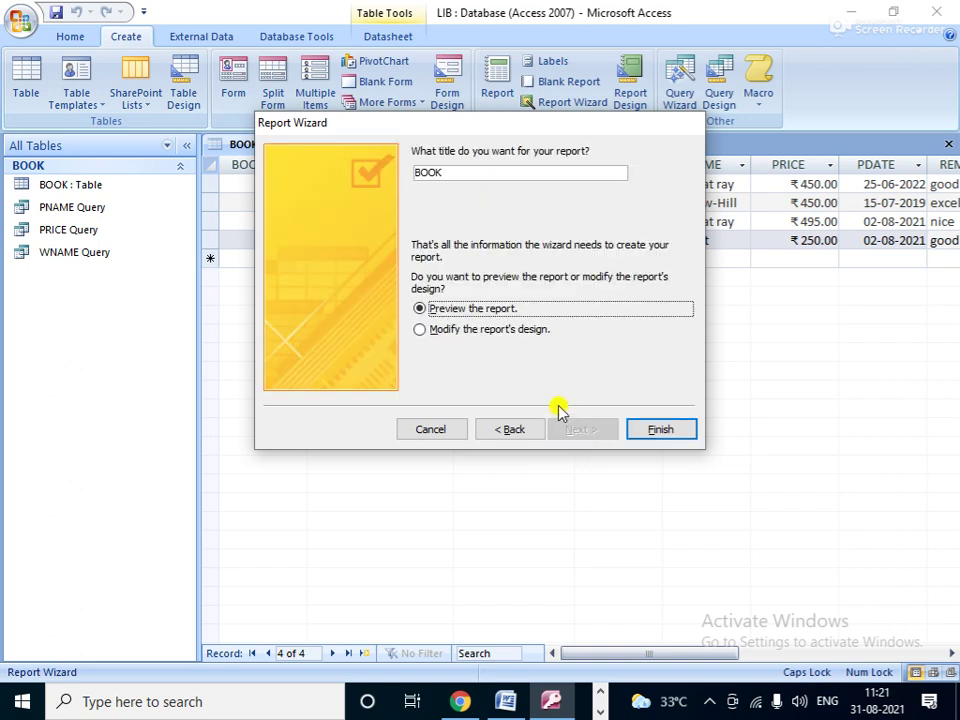
- Finish the Report Wizard with the option to modify the report's design, and close the list of available fields
{"action": "left_click", "coordinate": [465, 330]}
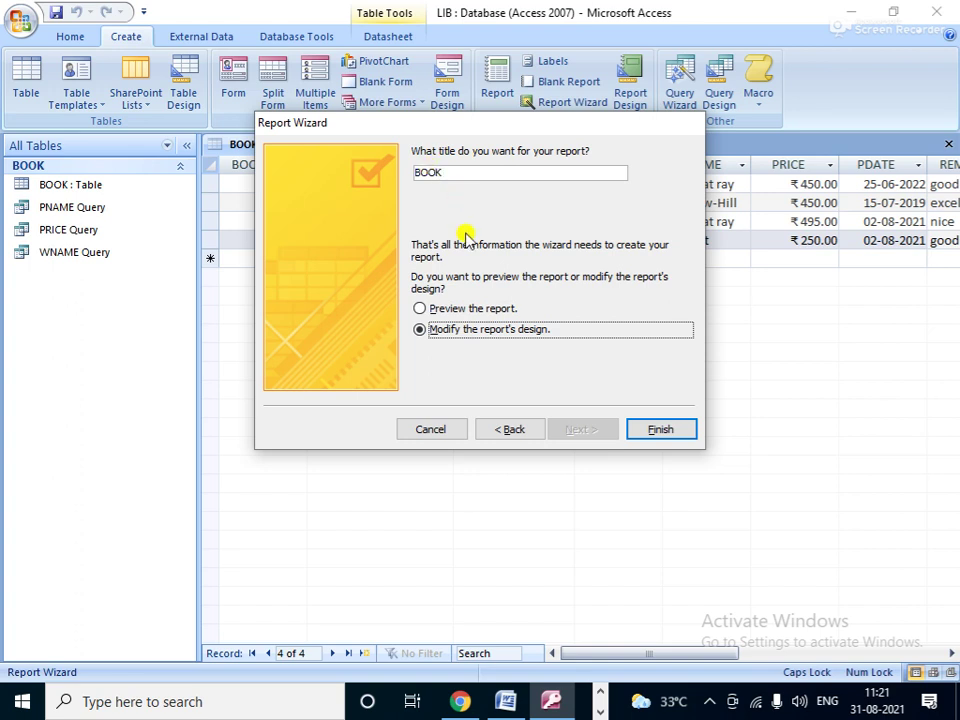
{"action": "left_click", "coordinate": [660, 430]}
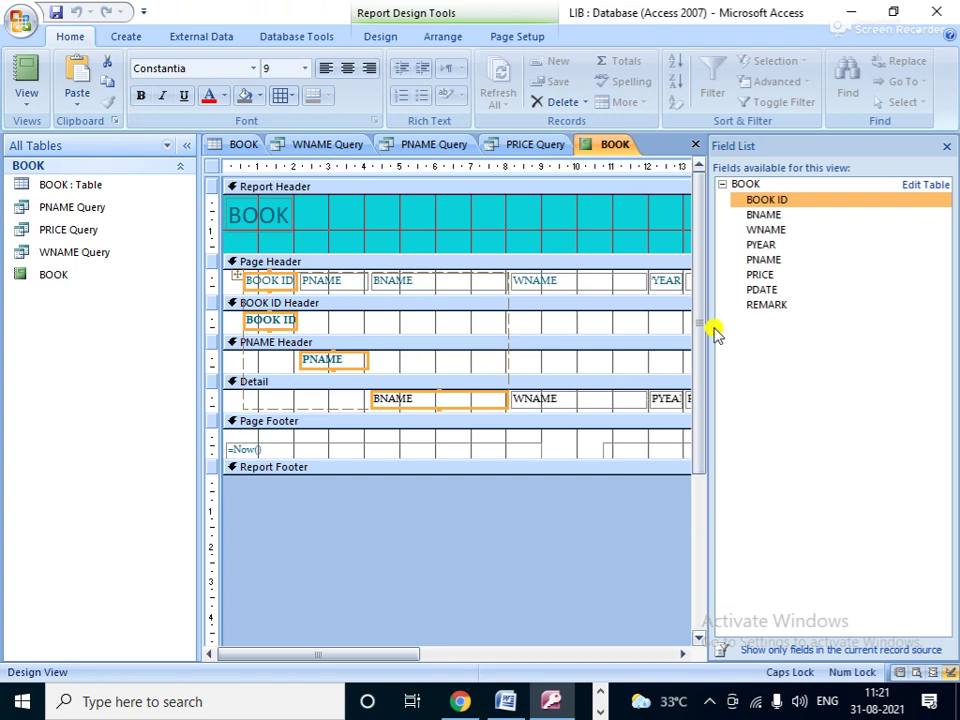
{"action": "left_click", "coordinate": [946, 146]}
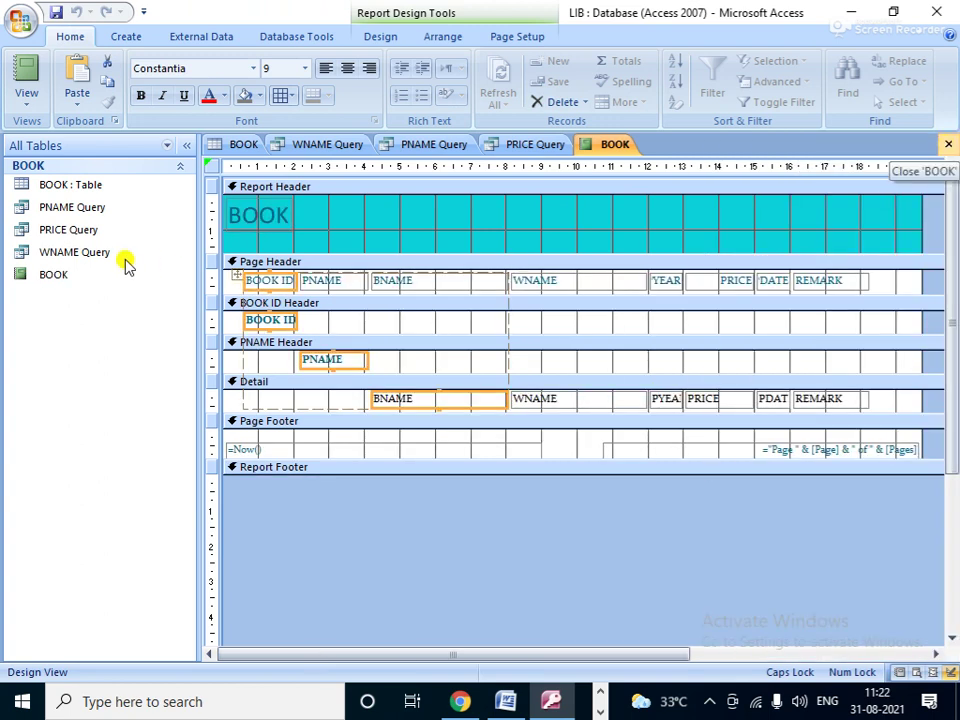
- Move the BOOK title to the middle of the report header and widen its label to span from about 5.5 to 11 cm
{"action": "left_click", "coordinate": [262, 200]}
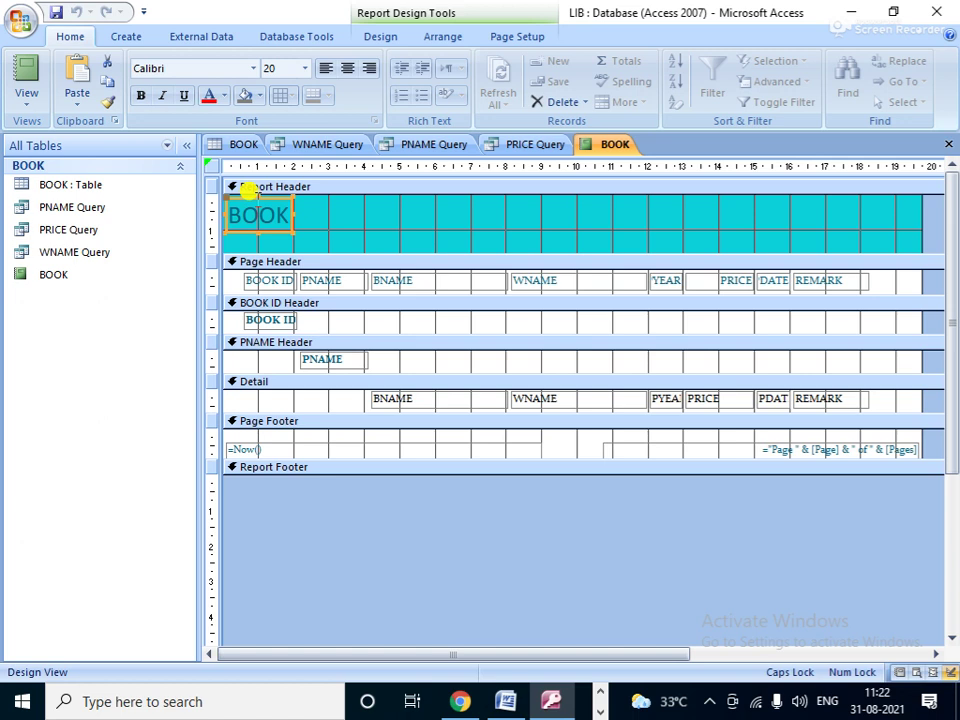
{"action": "left_click_drag", "start_coordinate": [265, 197], "coordinate": [583, 191]}
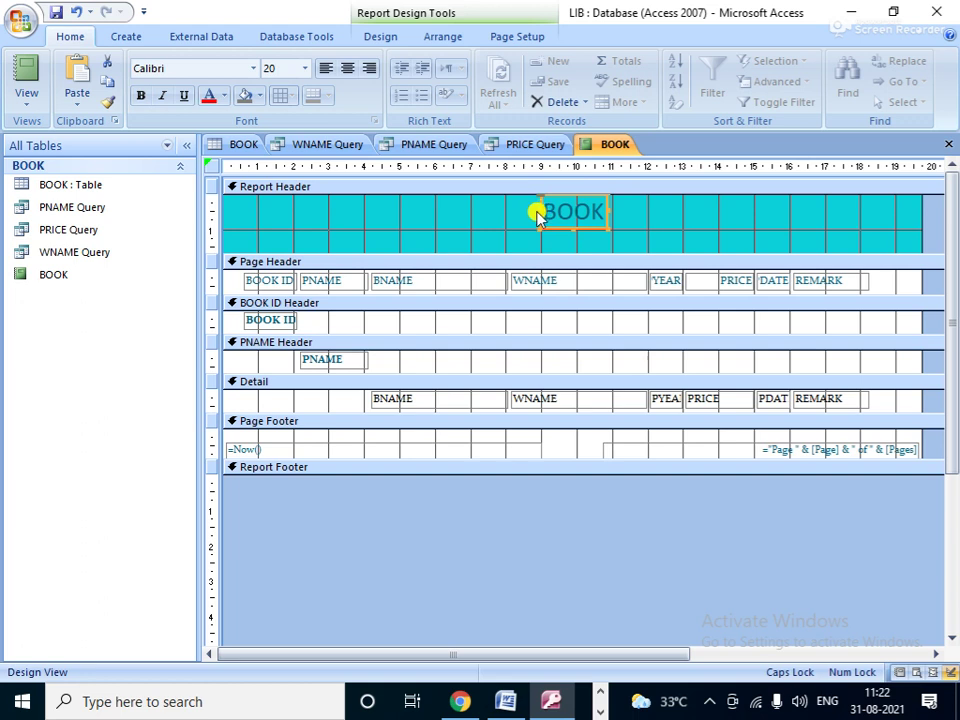
{"action": "left_click_drag", "start_coordinate": [420, 209], "coordinate": [418, 209]}
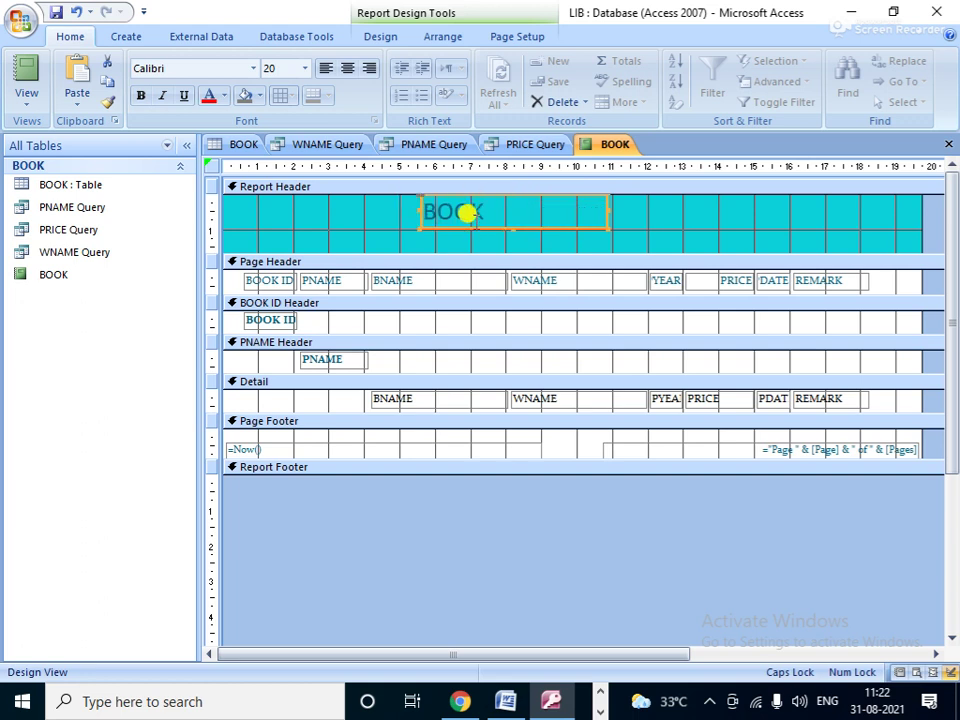
- Format the BOOK title as bold red text on a purple fill and shift the text to the middle of its label
{"action": "left_click", "coordinate": [500, 213]}
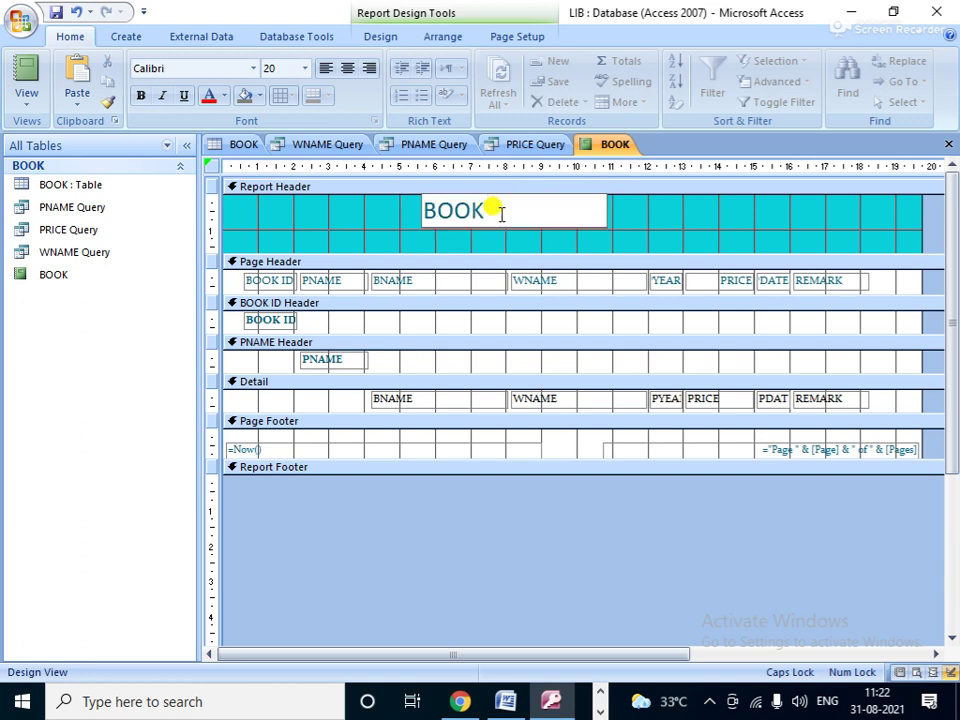
{"action": "left_click_drag", "start_coordinate": [506, 208], "coordinate": [414, 210]}
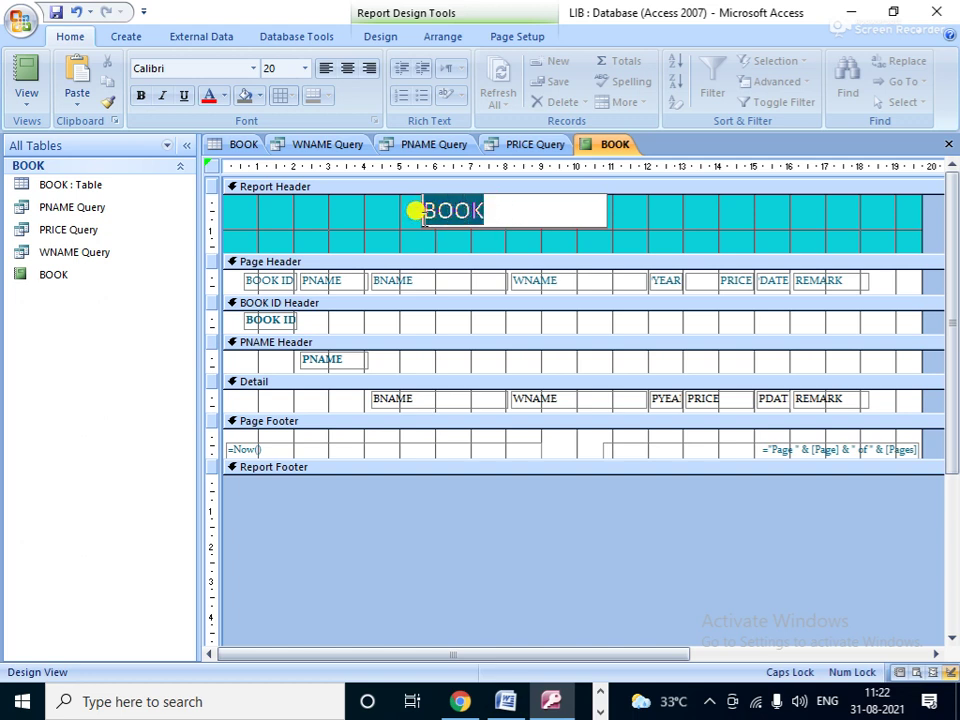
{"action": "left_click", "coordinate": [140, 96]}
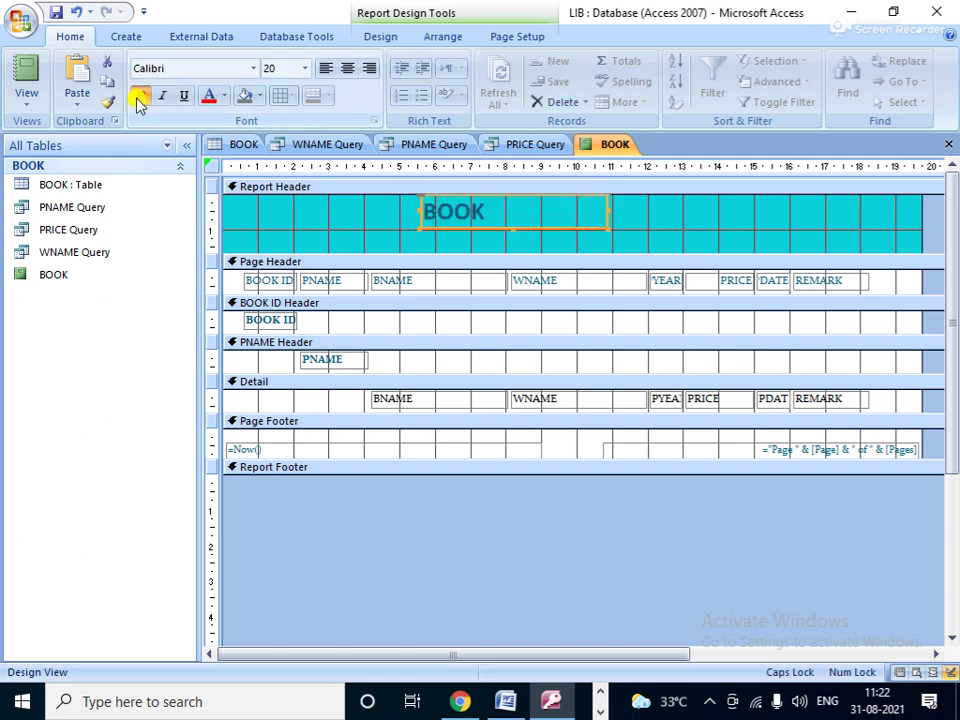
{"action": "left_click", "coordinate": [258, 95]}
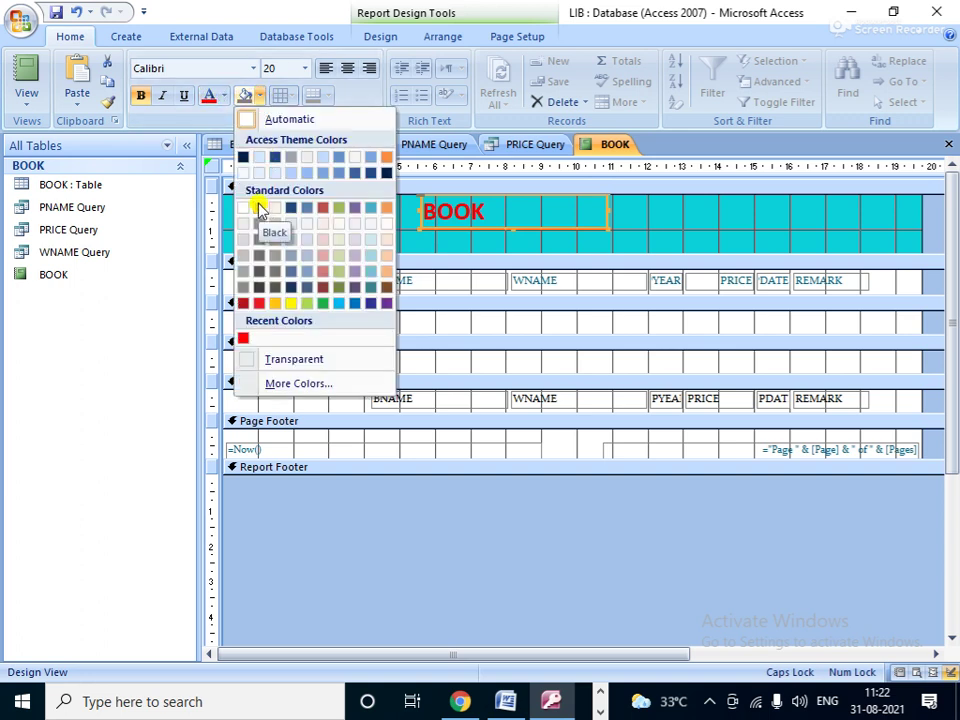
{"action": "left_click", "coordinate": [387, 304]}
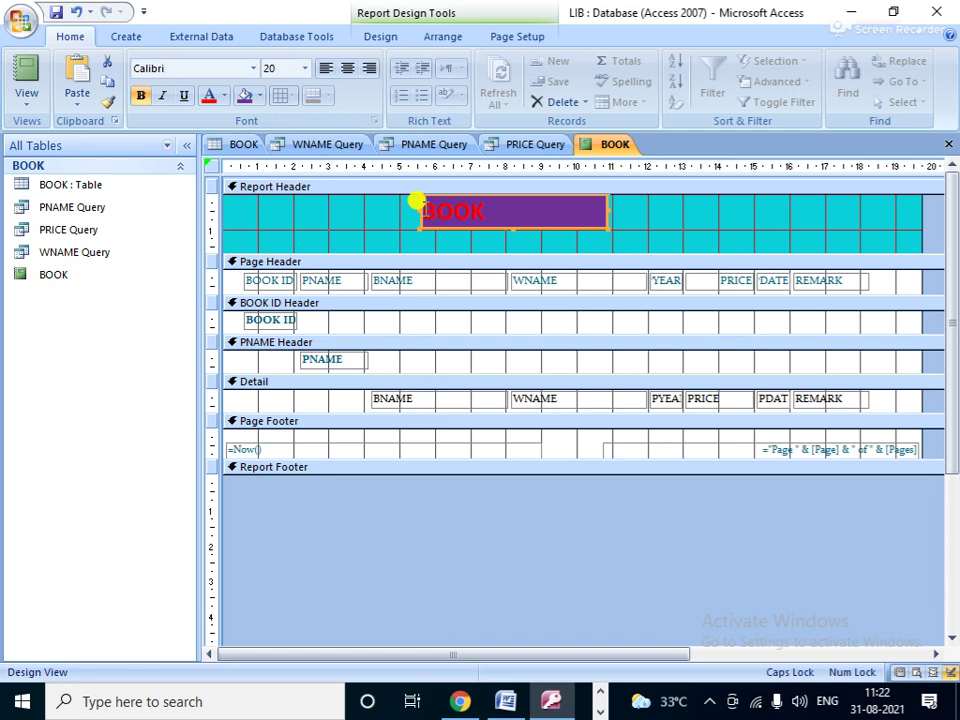
{"action": "left_click", "coordinate": [503, 288]}
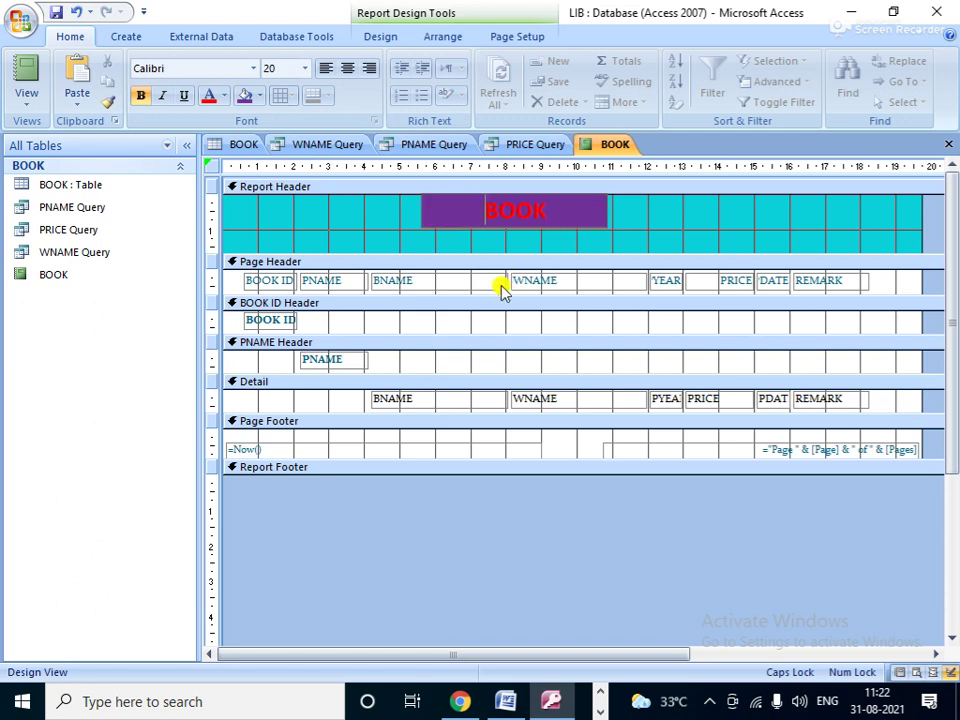
- Make the BOOK ID, PNAME, BNAME and WNAME column labels in the page header bold
{"action": "left_click", "coordinate": [270, 280]}
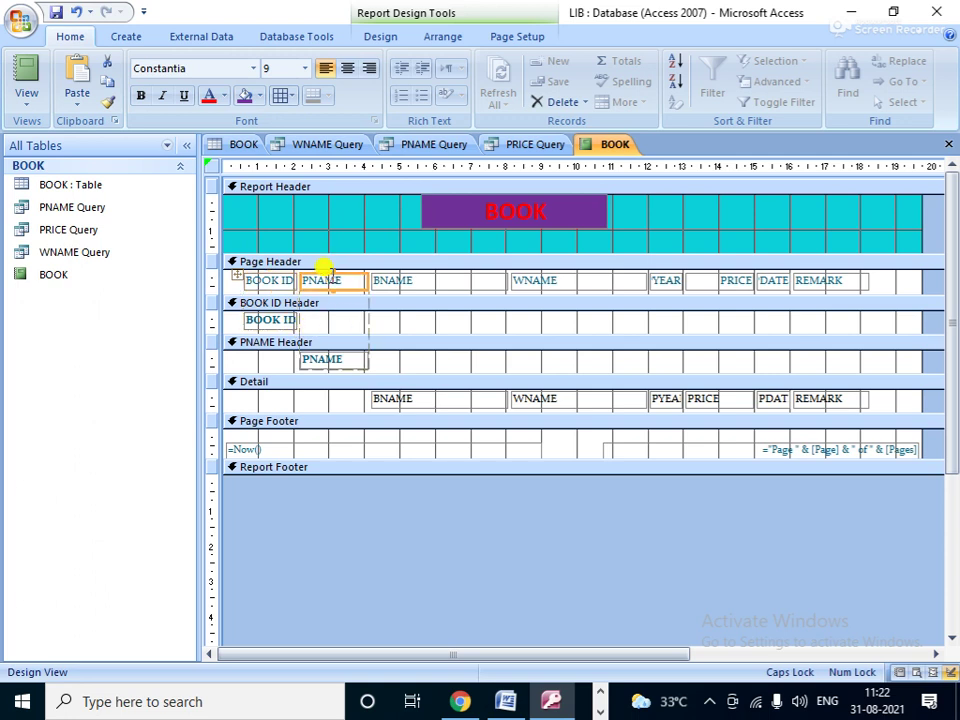
{"action": "left_click", "coordinate": [270, 282]}
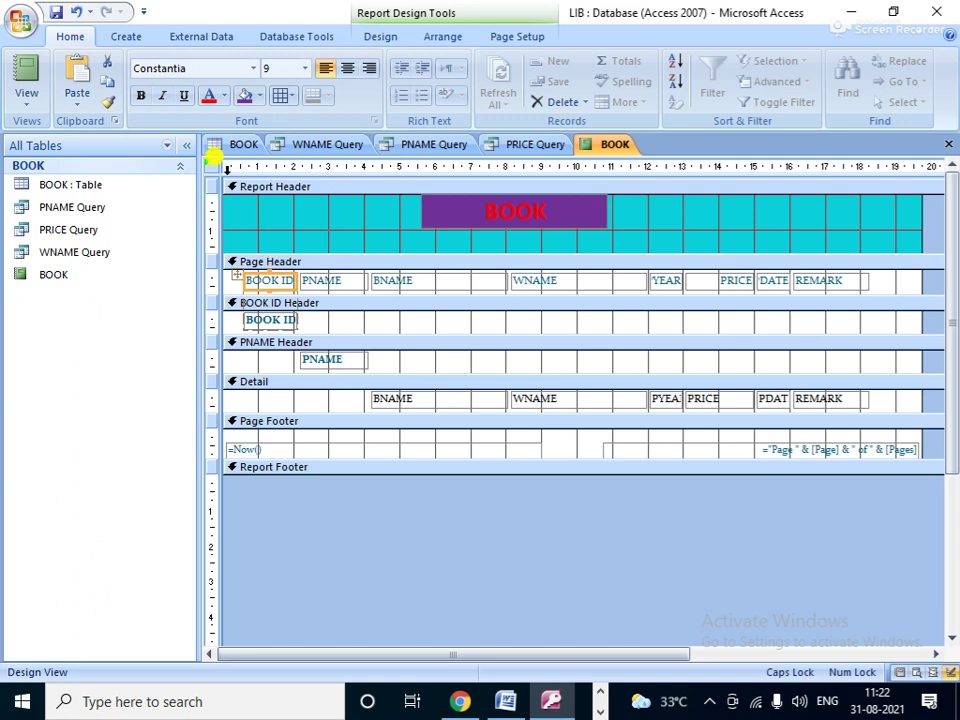
{"action": "left_click", "coordinate": [141, 95]}
{"action": "left_click", "coordinate": [343, 282]}
{"action": "left_click", "coordinate": [141, 95]}
{"action": "left_click", "coordinate": [390, 280]}
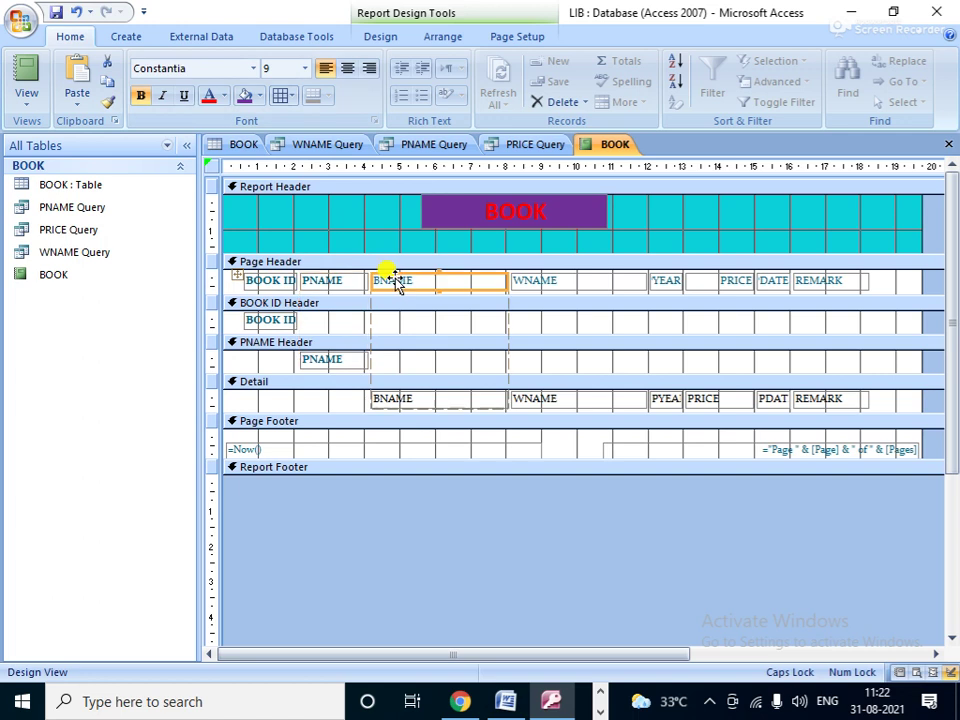
{"action": "left_click", "coordinate": [141, 95]}
{"action": "left_click", "coordinate": [531, 282]}
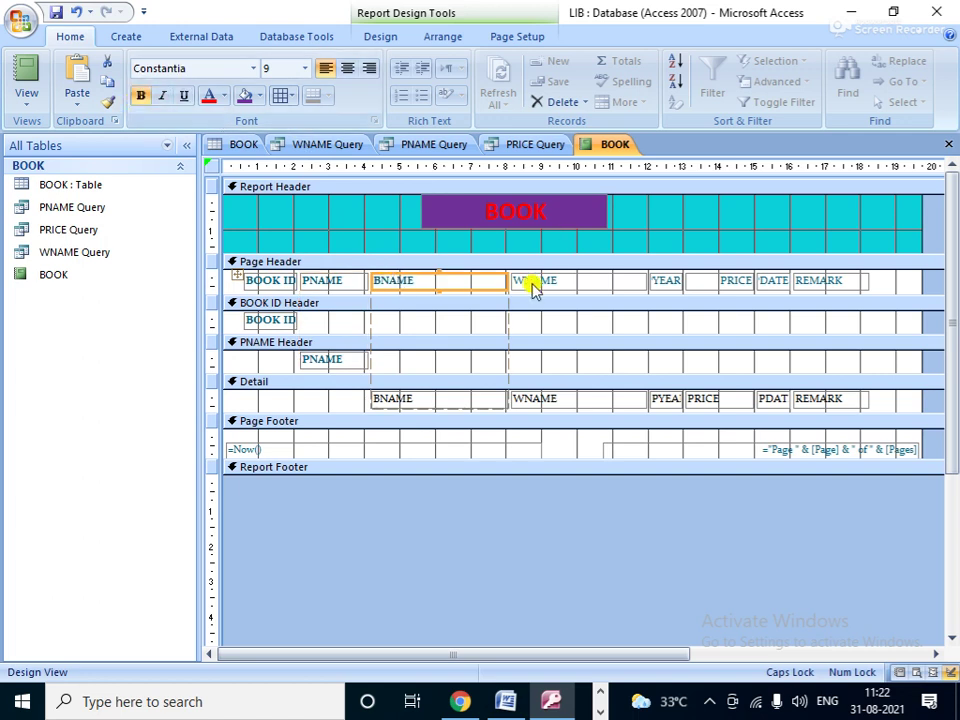
{"action": "left_click", "coordinate": [139, 96]}
- Make the PYEAR, PRICE, PDATE and REMARK column labels in the page header bold
{"action": "left_click", "coordinate": [666, 281]}
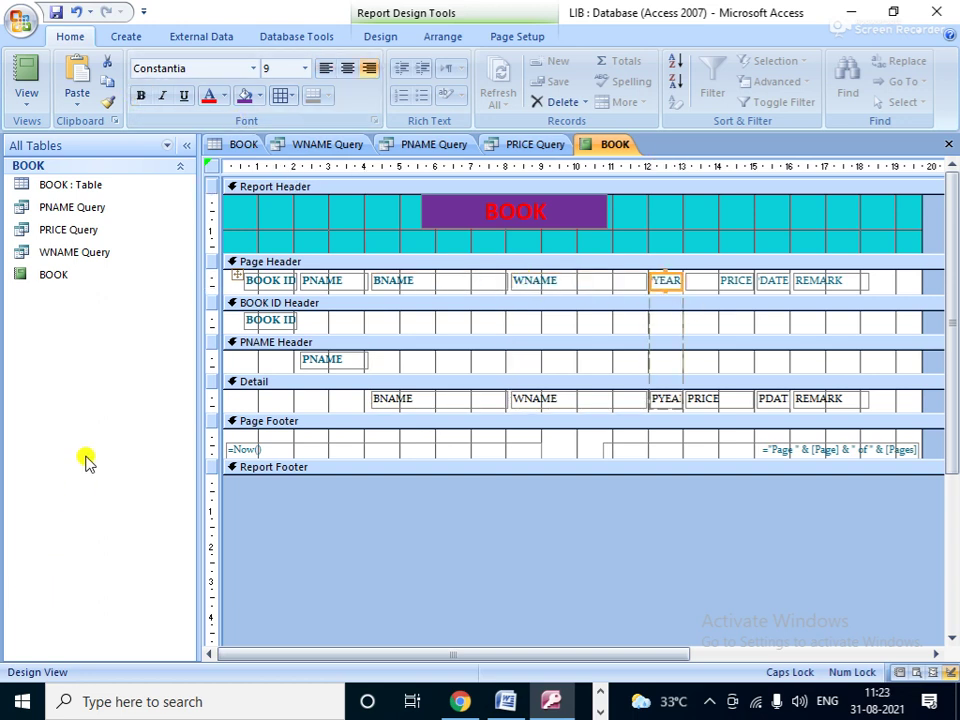
{"action": "left_click", "coordinate": [141, 95]}
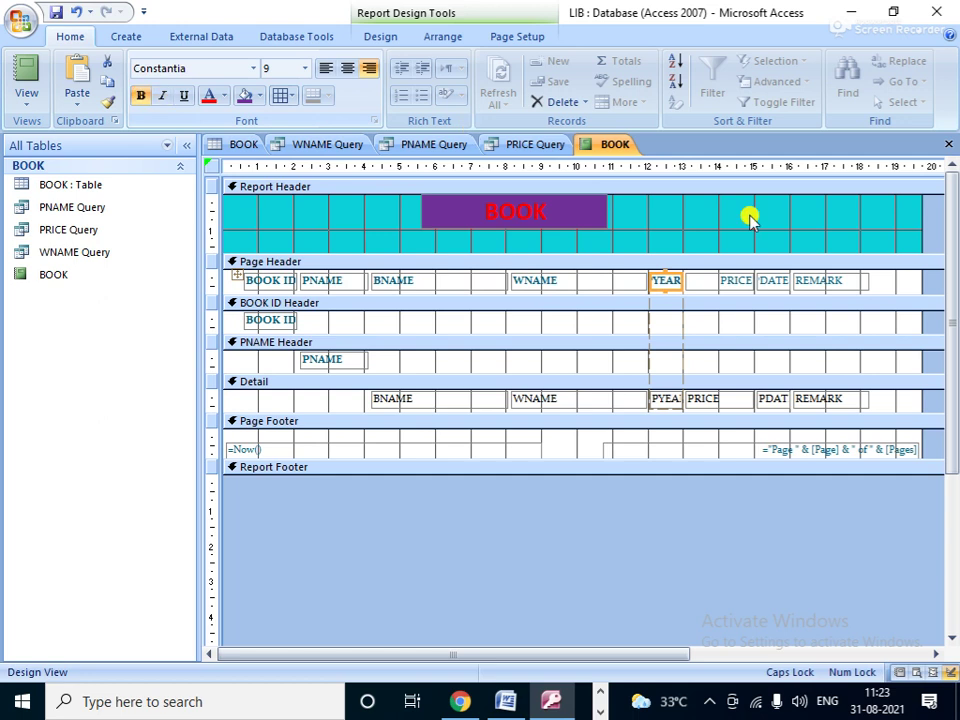
{"action": "left_click", "coordinate": [722, 283]}
{"action": "left_click", "coordinate": [139, 95]}
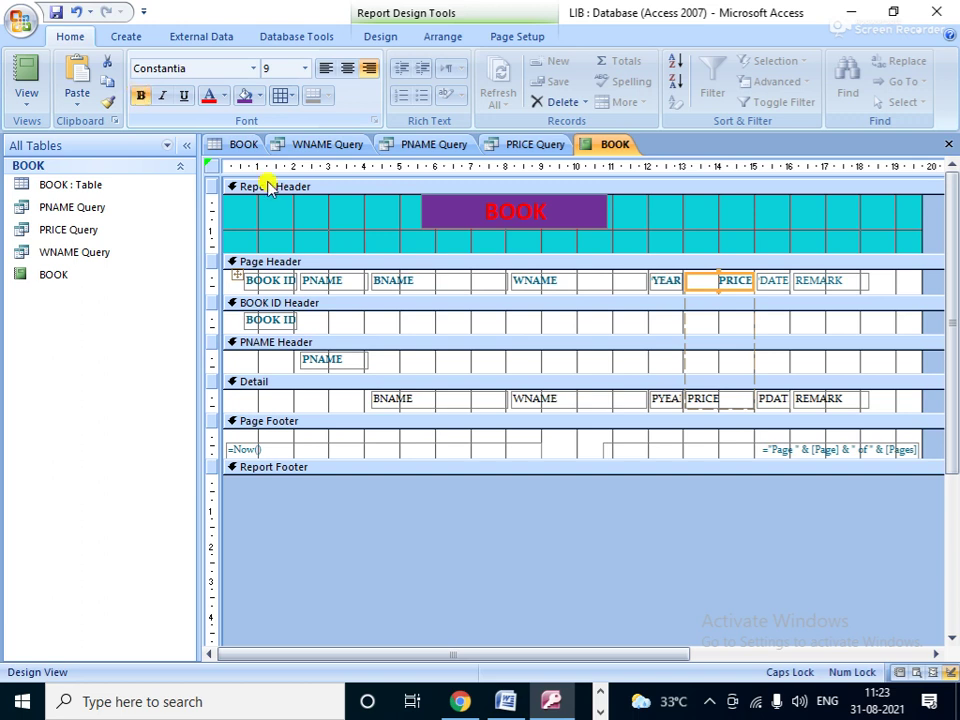
{"action": "left_click", "coordinate": [785, 283]}
{"action": "left_click", "coordinate": [139, 95]}
{"action": "left_click", "coordinate": [838, 282]}
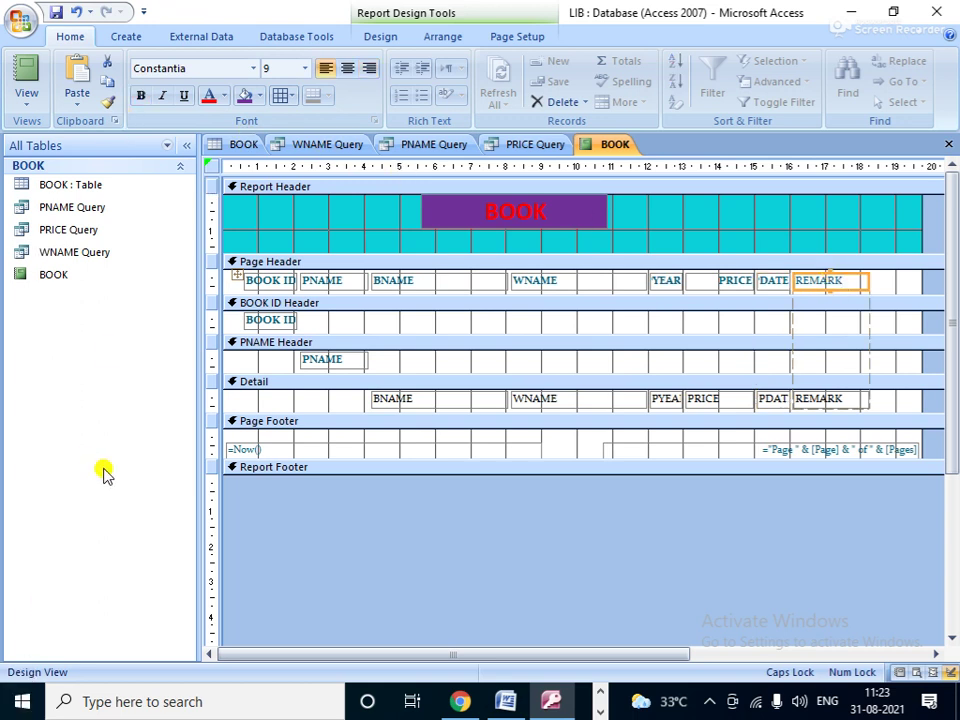
{"action": "left_click", "coordinate": [141, 95]}
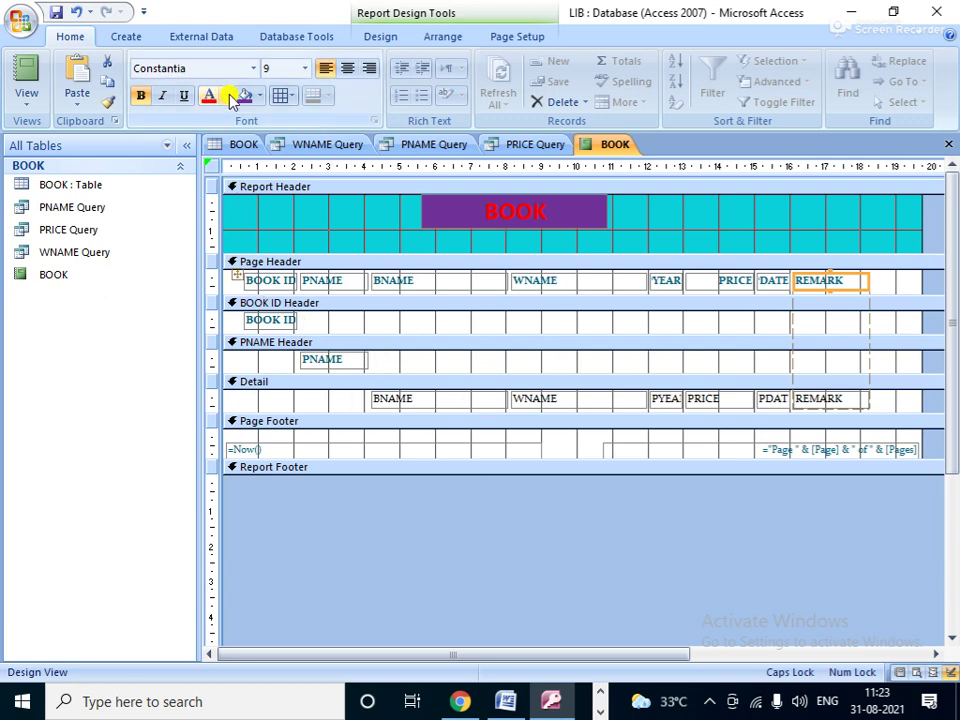
- Give all column labels and fields from the page header to the detail section dark red text on a light red fill
{"action": "left_click", "coordinate": [233, 271]}
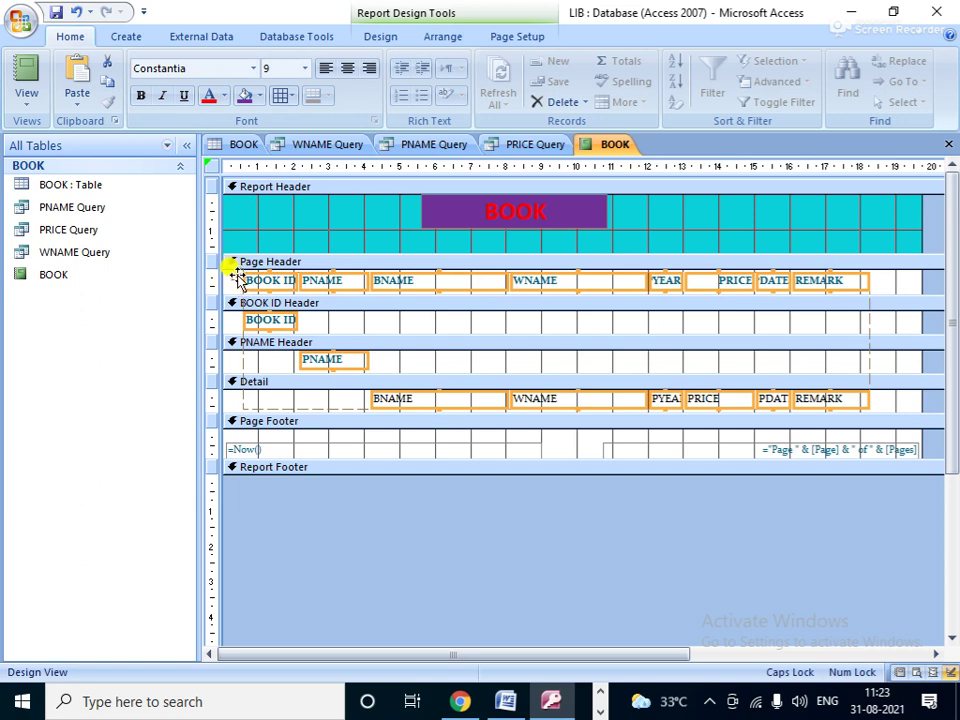
{"action": "left_click", "coordinate": [225, 96]}
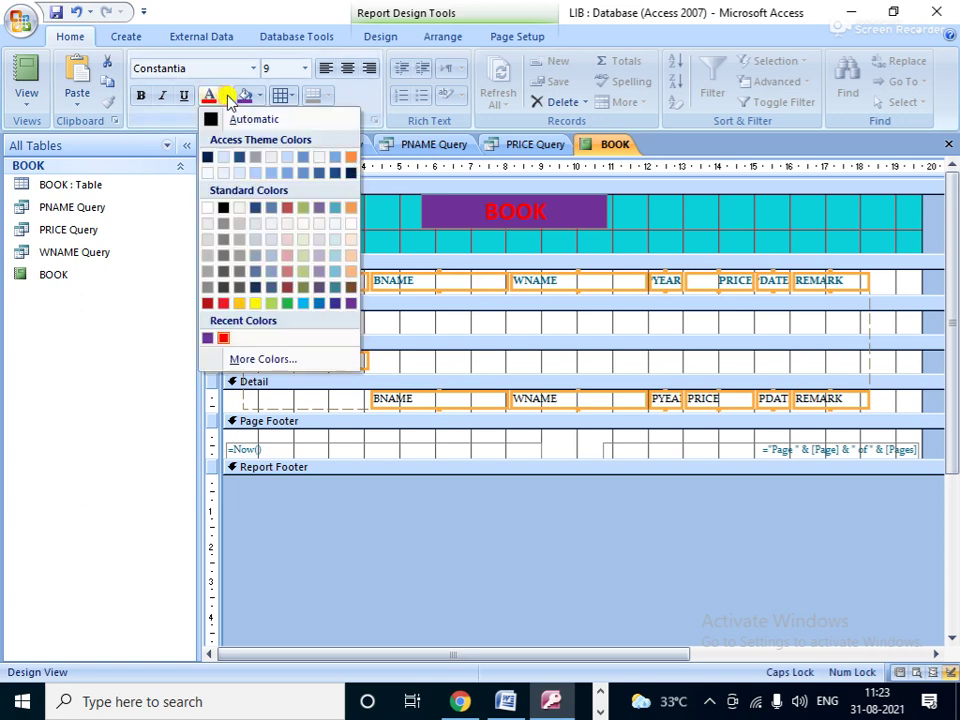
{"action": "left_click", "coordinate": [212, 305]}
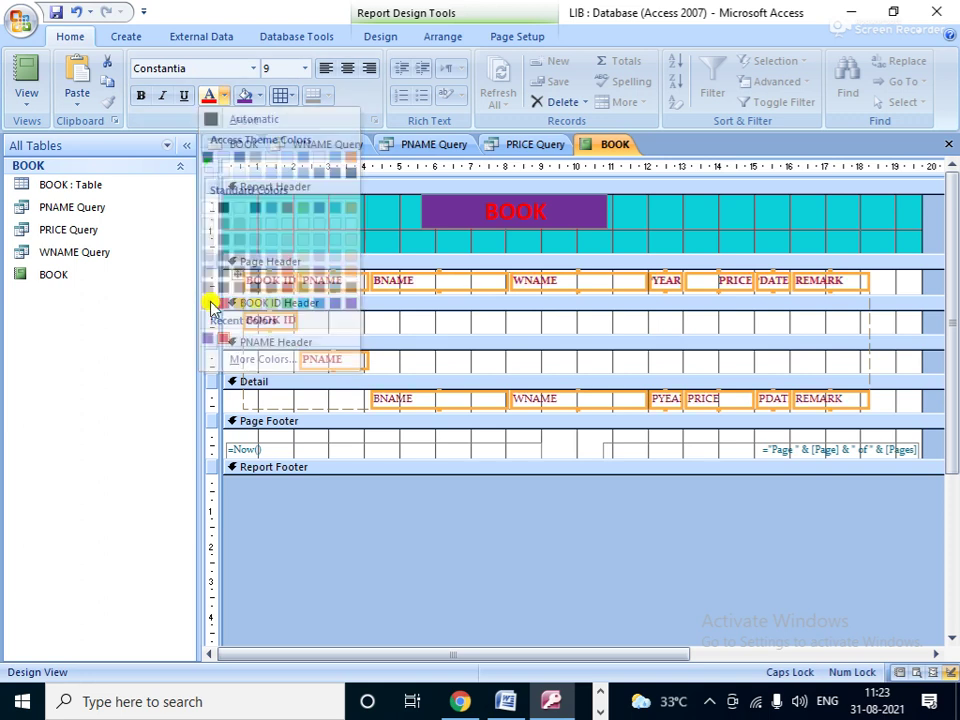
{"action": "left_click", "coordinate": [258, 97]}
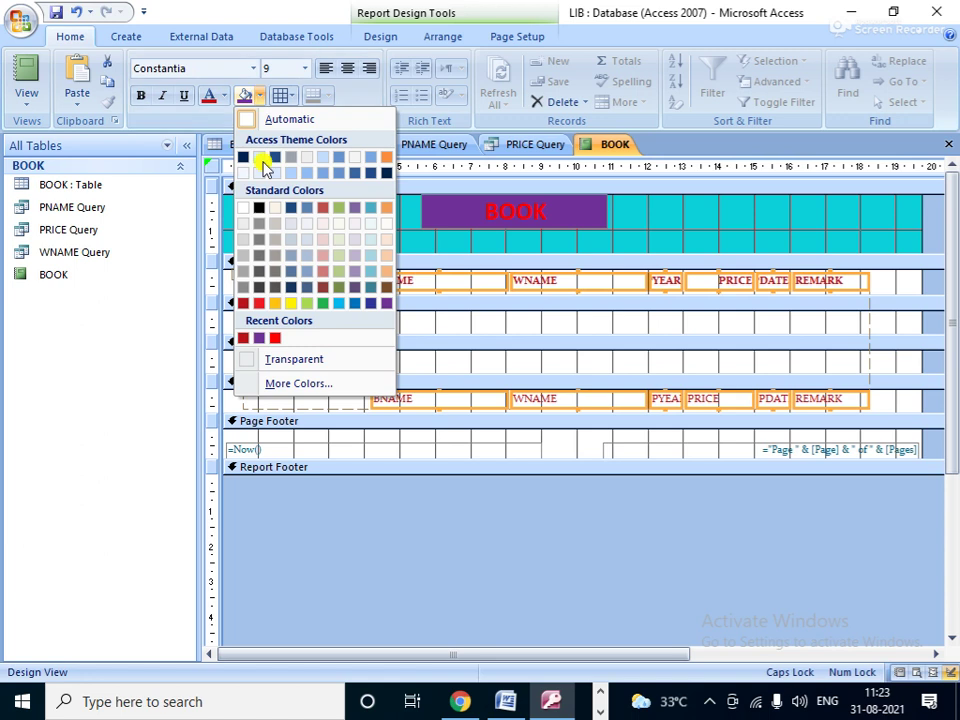
{"action": "left_click", "coordinate": [257, 256]}
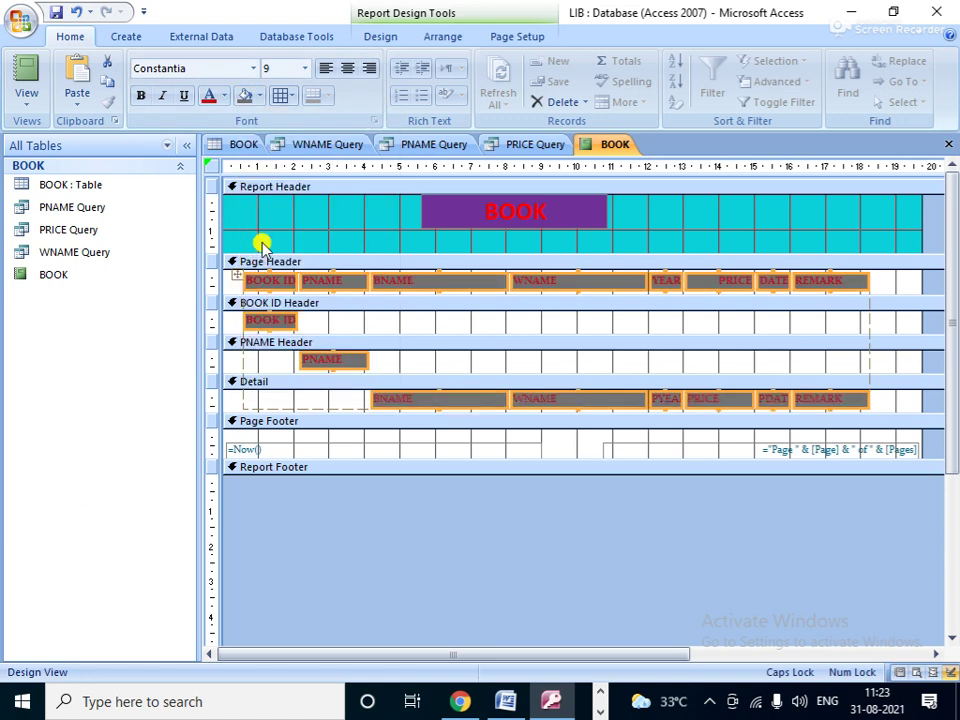
{"action": "left_click", "coordinate": [262, 96]}
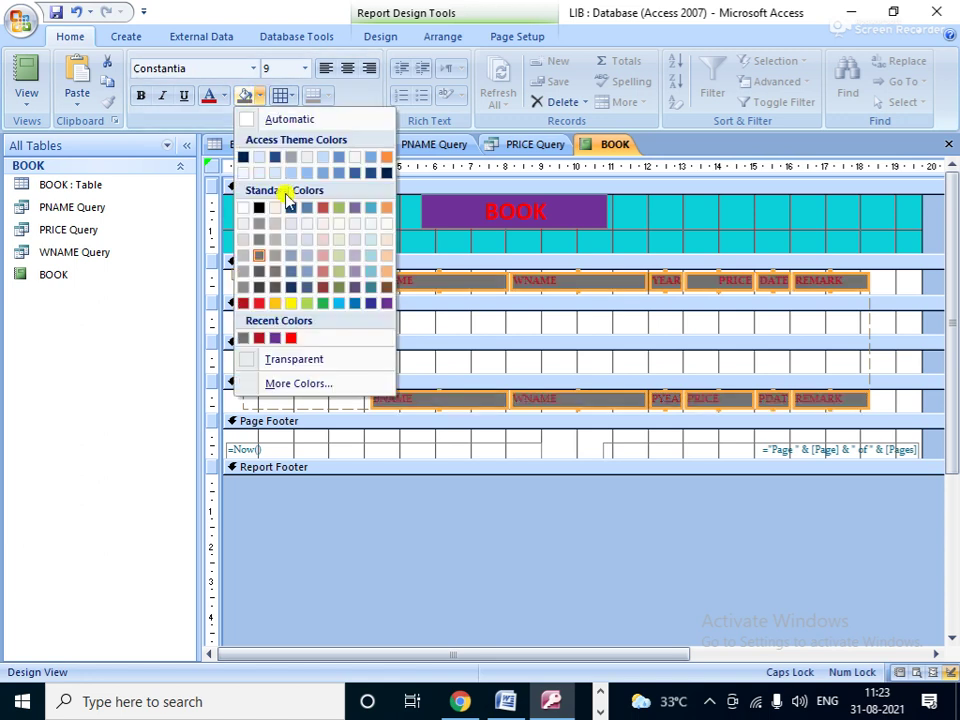
{"action": "left_click", "coordinate": [325, 261]}
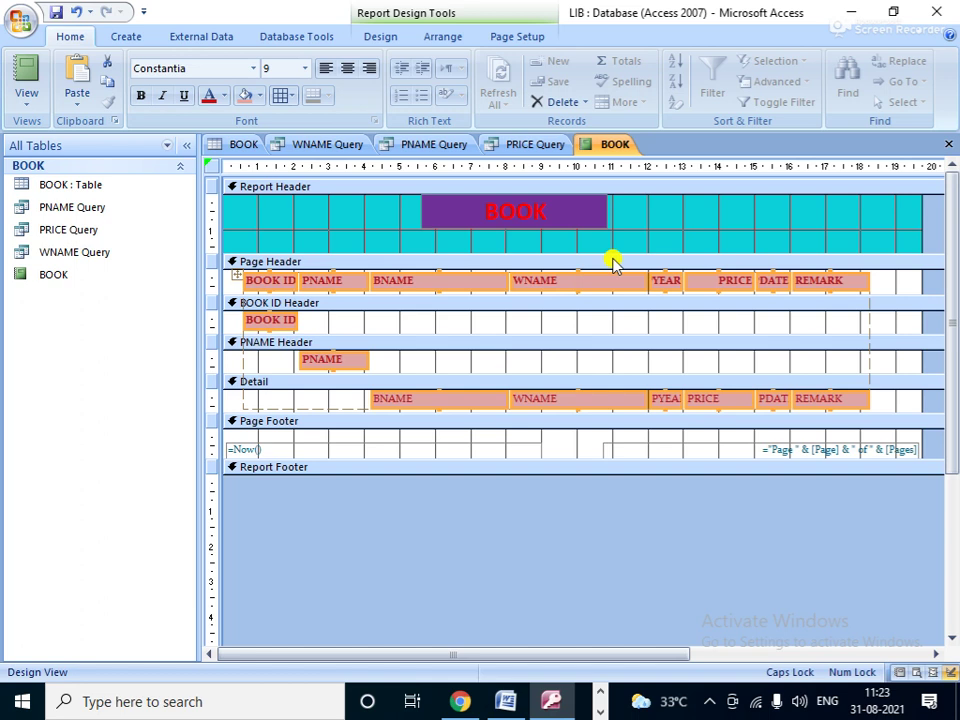
- View the report in Report View and check its PYEAR values against the PRICE Query data
{"action": "left_click", "coordinate": [28, 104]}
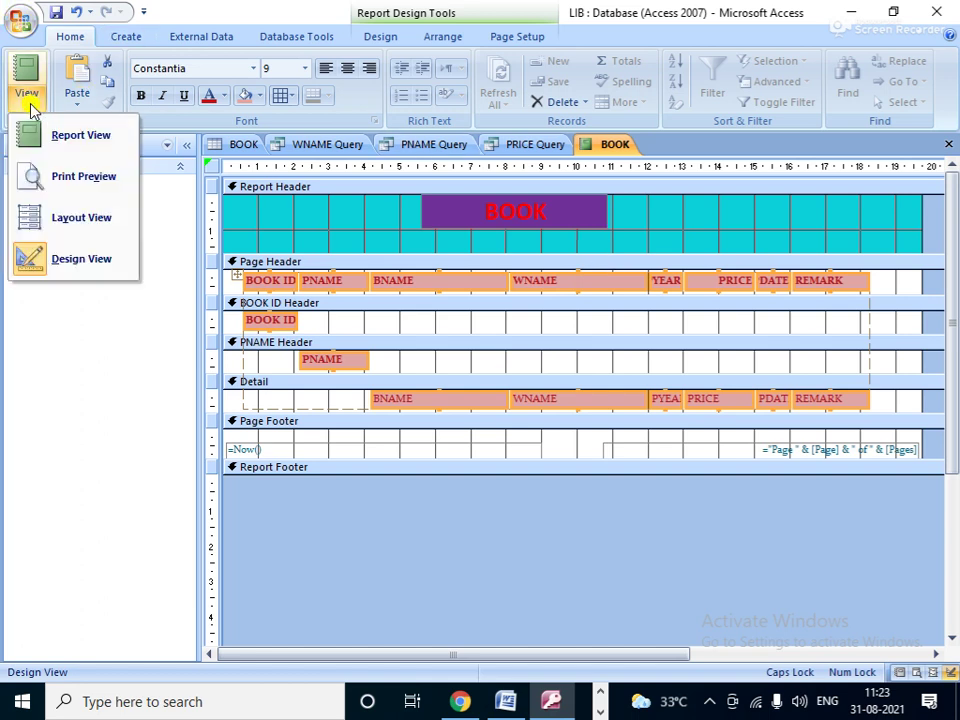
{"action": "left_click", "coordinate": [76, 140]}
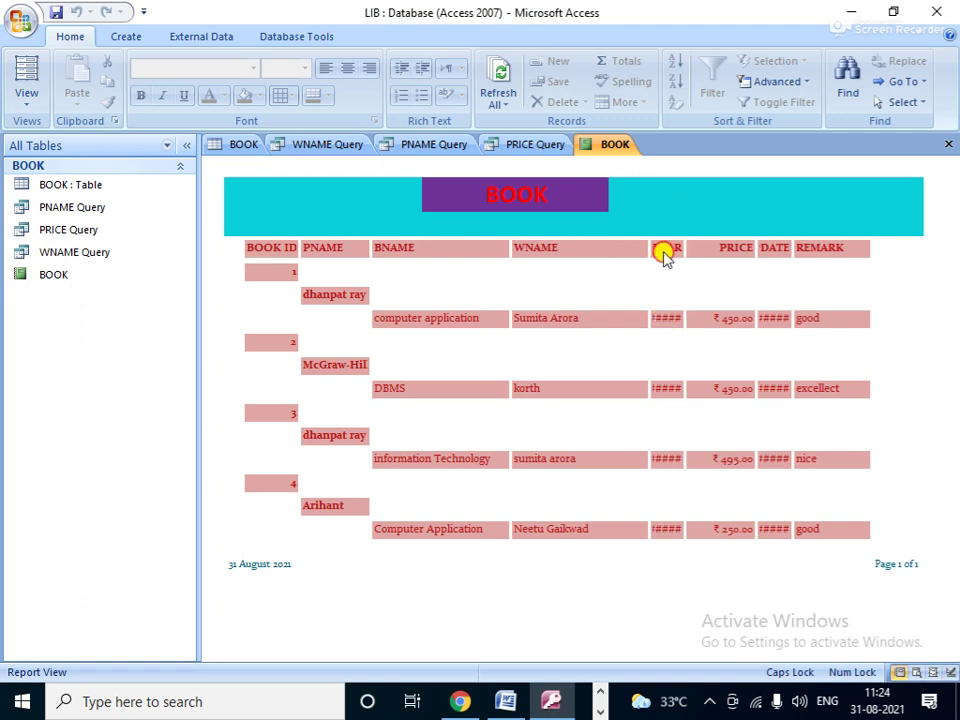
{"action": "left_click", "coordinate": [666, 256]}
{"action": "left_click", "coordinate": [665, 318]}
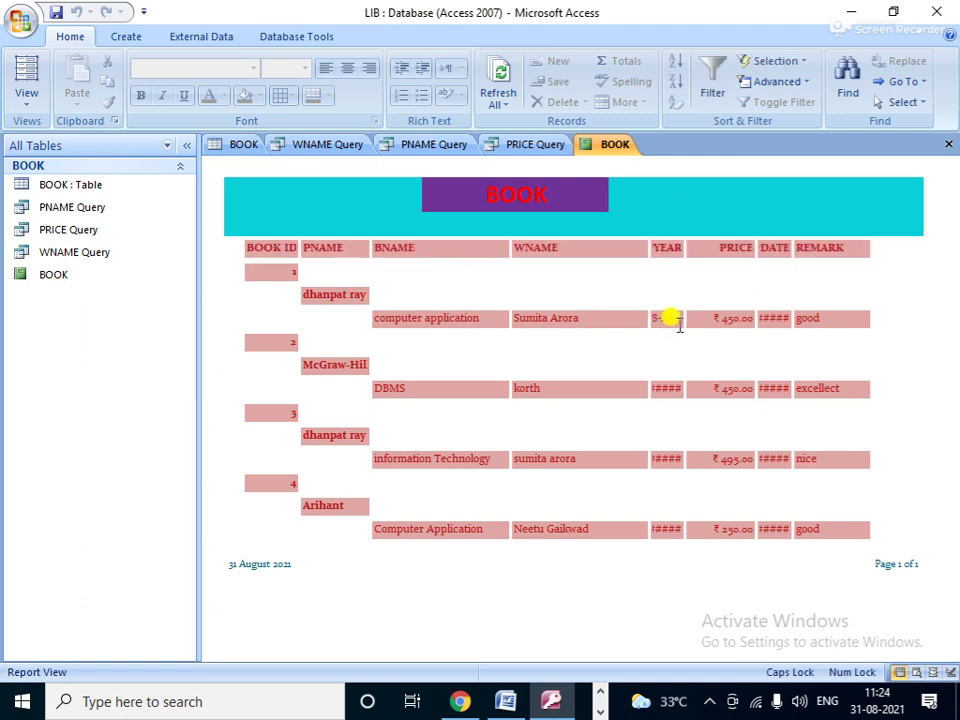
{"action": "left_click", "coordinate": [666, 388]}
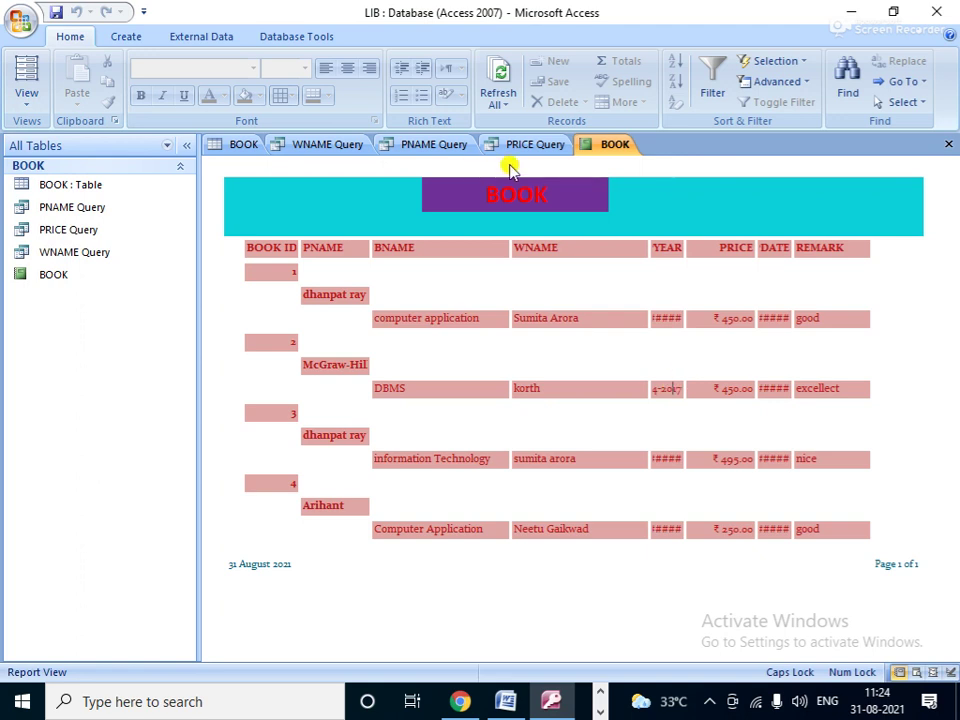
{"action": "left_click", "coordinate": [540, 145]}
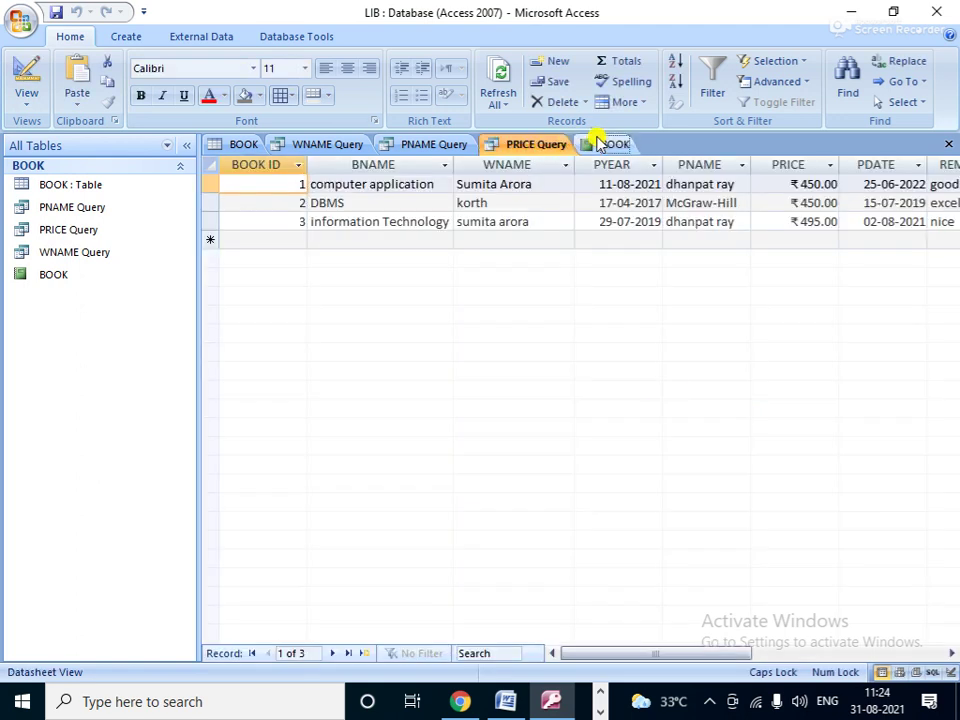
{"action": "left_click", "coordinate": [598, 145]}
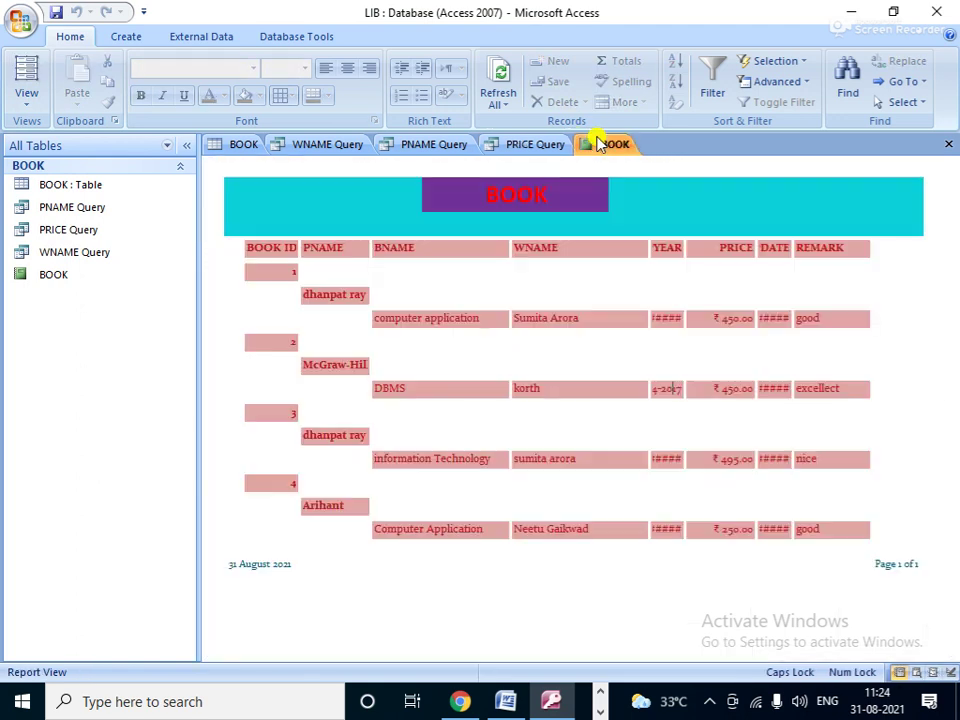
- Return the report to Design View and widen all its columns, with BOOK ID starting at about 2 cm and PYEAR about 1.8 cm wide
{"action": "left_click", "coordinate": [27, 100]}
{"action": "left_click", "coordinate": [84, 260]}
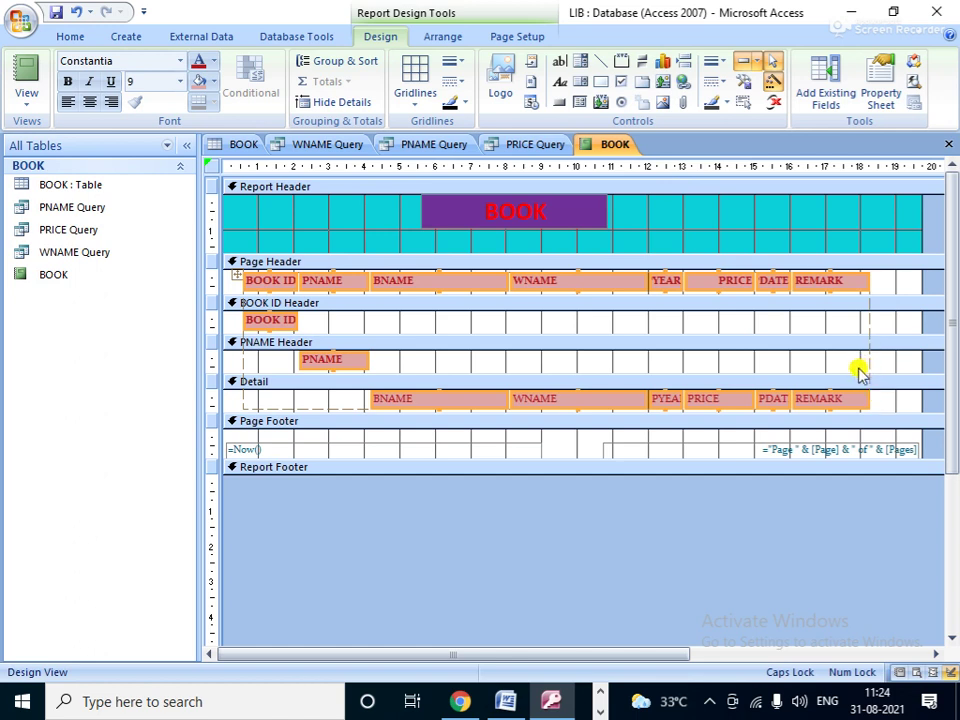
{"action": "left_click_drag", "start_coordinate": [681, 281], "coordinate": [866, 285]}
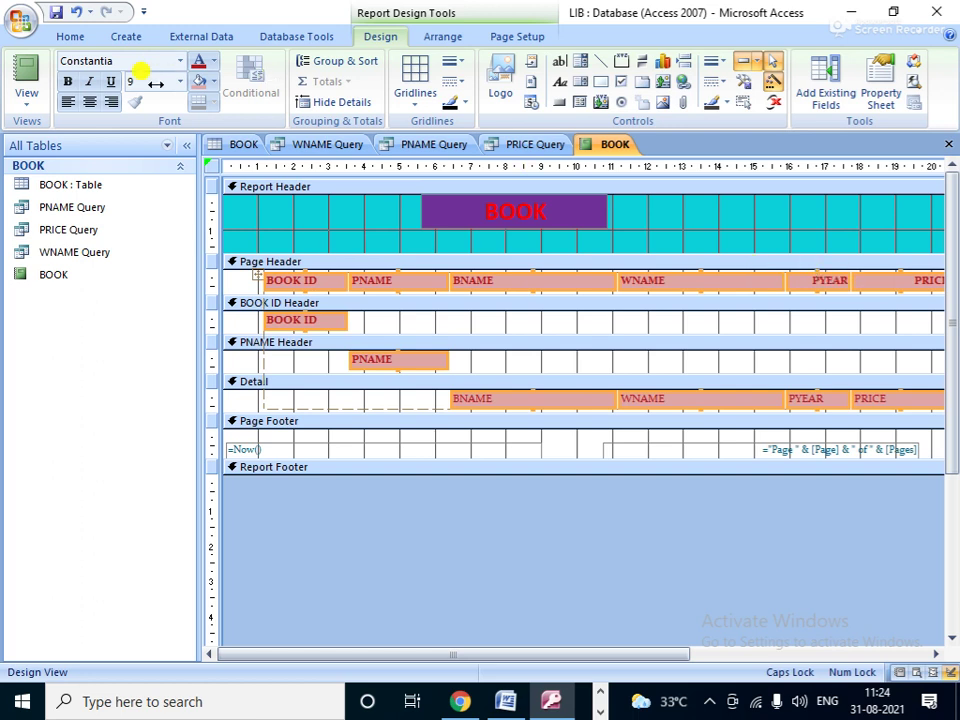
{"action": "left_click", "coordinate": [74, 13]}
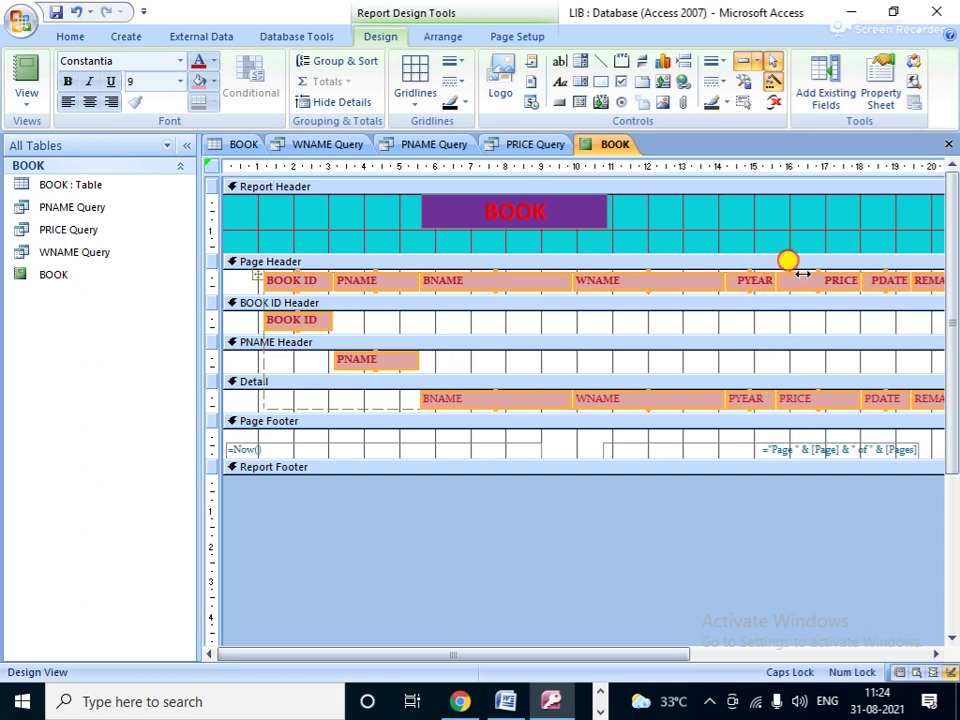
{"action": "left_click_drag", "start_coordinate": [779, 276], "coordinate": [806, 274]}
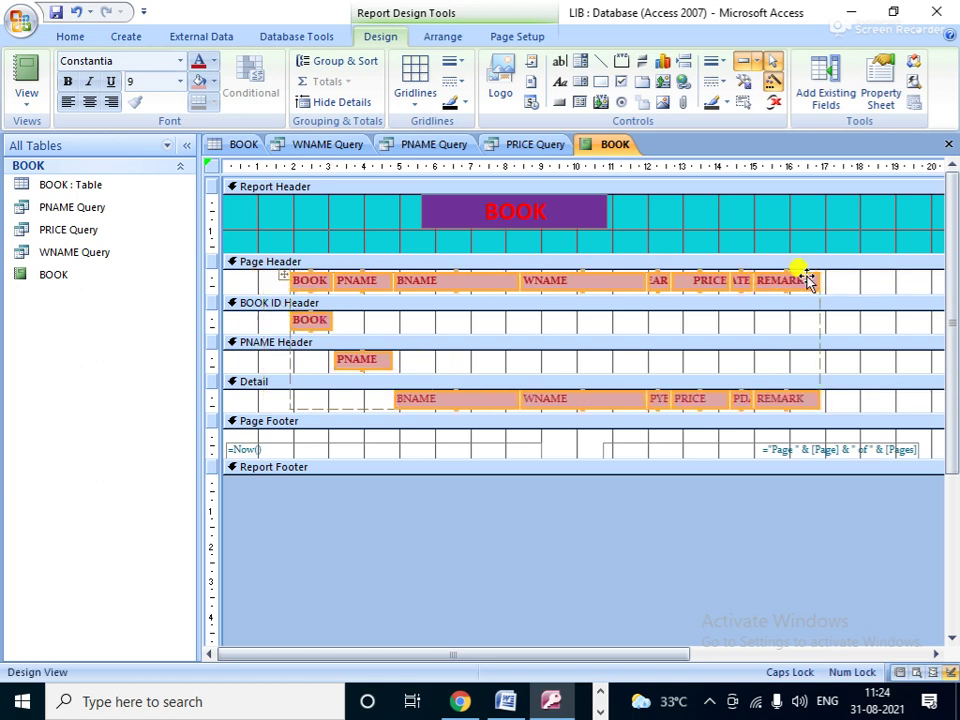
{"action": "left_click_drag", "start_coordinate": [748, 281], "coordinate": [815, 290]}
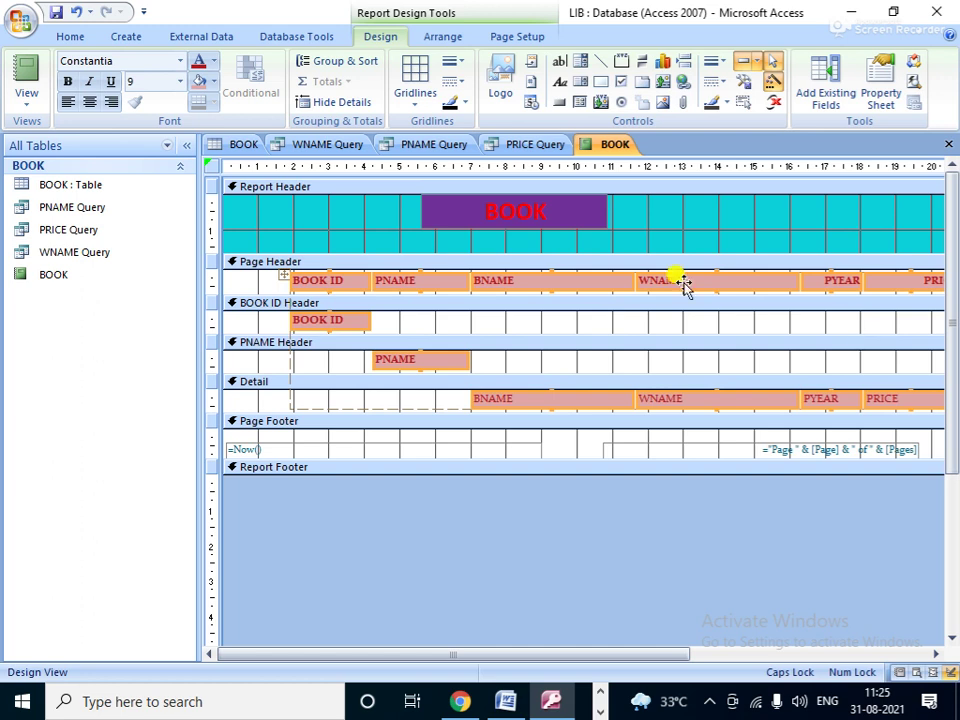
- View the widened report in Report View and check the columns through to REMARK
{"action": "left_click", "coordinate": [28, 103]}
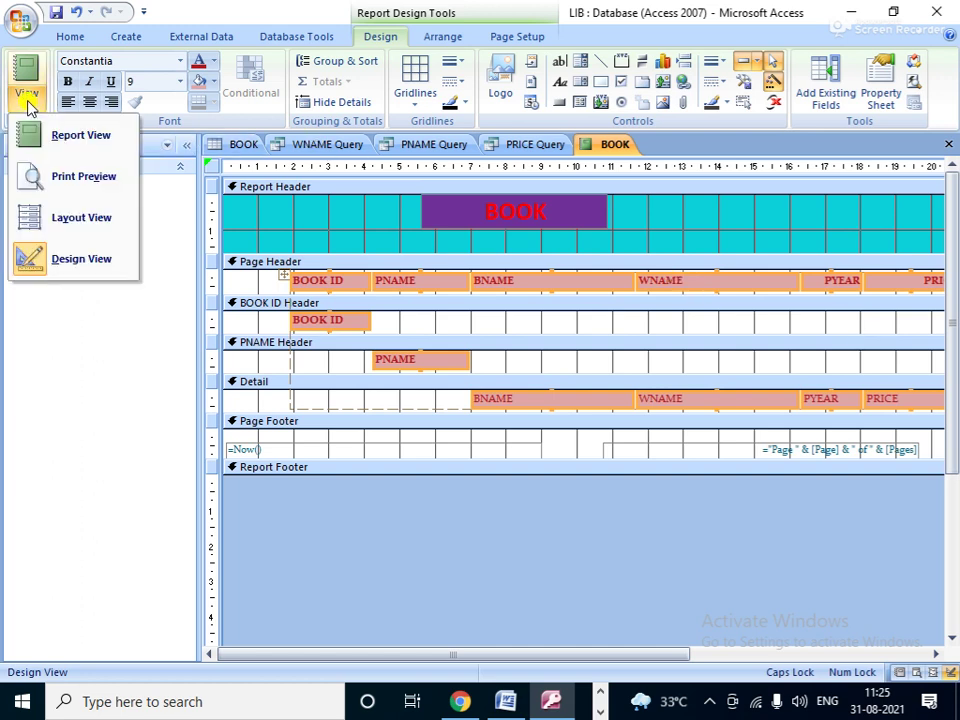
{"action": "left_click", "coordinate": [80, 139]}
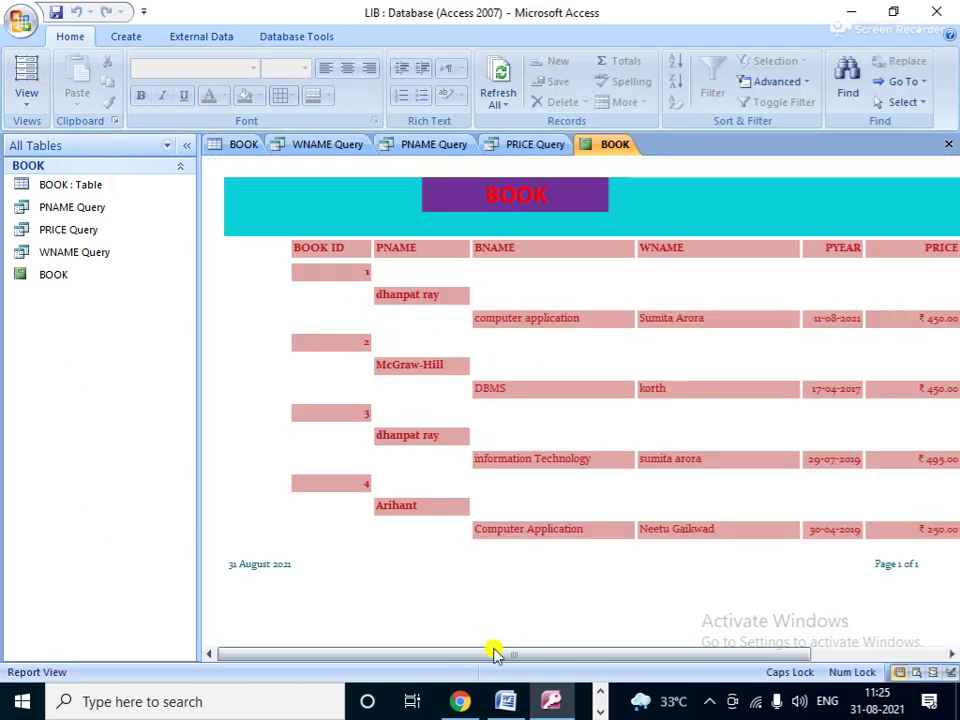
{"action": "left_click_drag", "start_coordinate": [472, 658], "coordinate": [562, 656]}
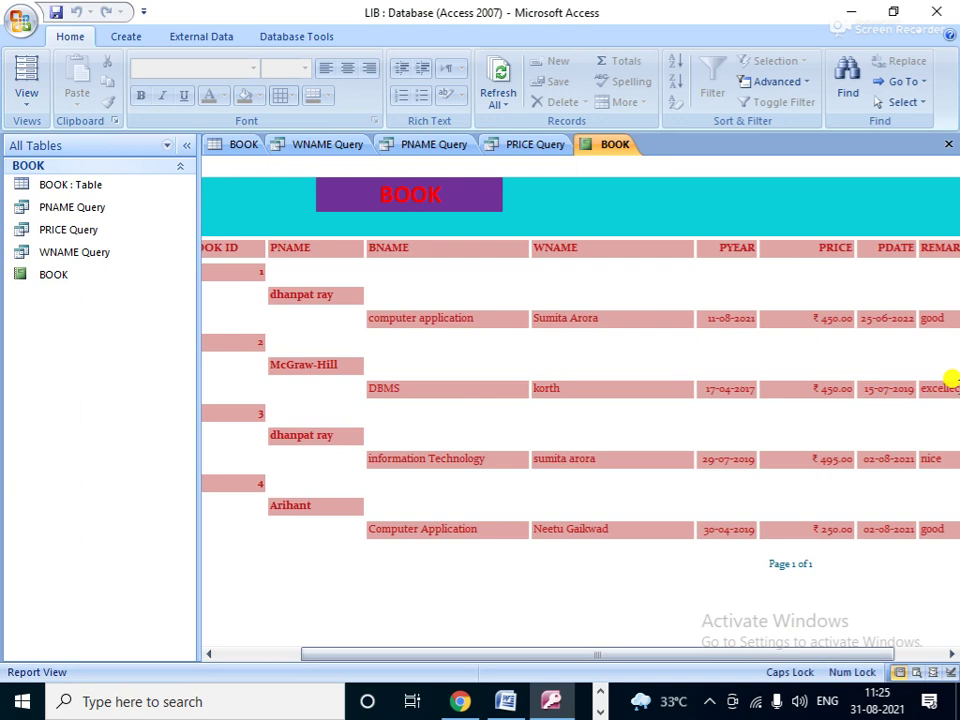
- Start the Form Wizard for the BOOK table, include all its fields and choose the Datasheet layout
{"action": "left_click", "coordinate": [243, 147]}
{"action": "left_click", "coordinate": [138, 37]}
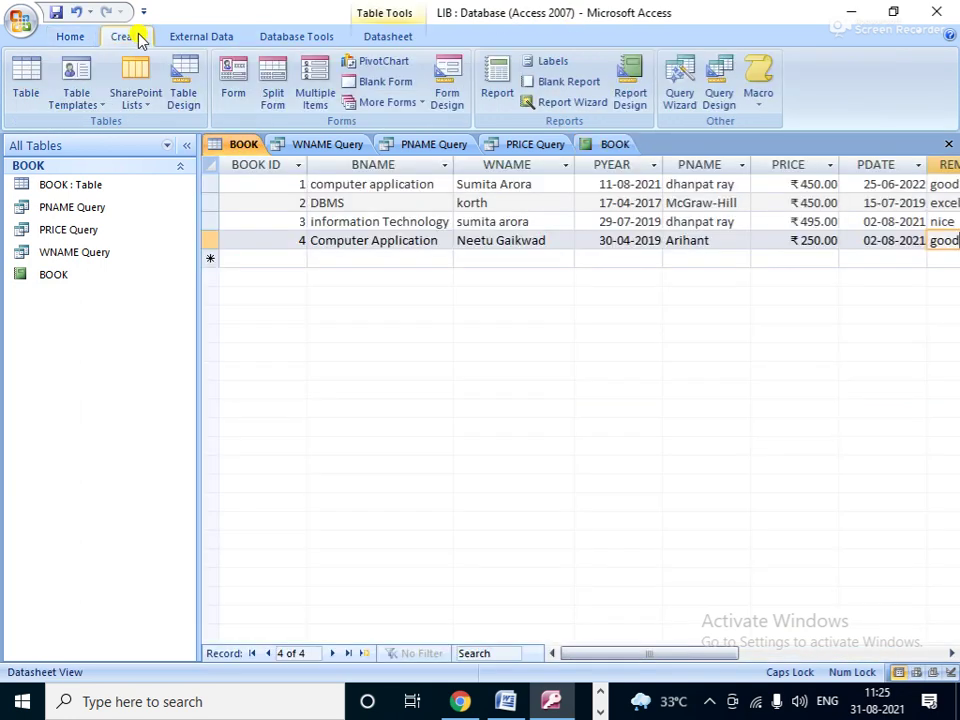
{"action": "left_click", "coordinate": [421, 104]}
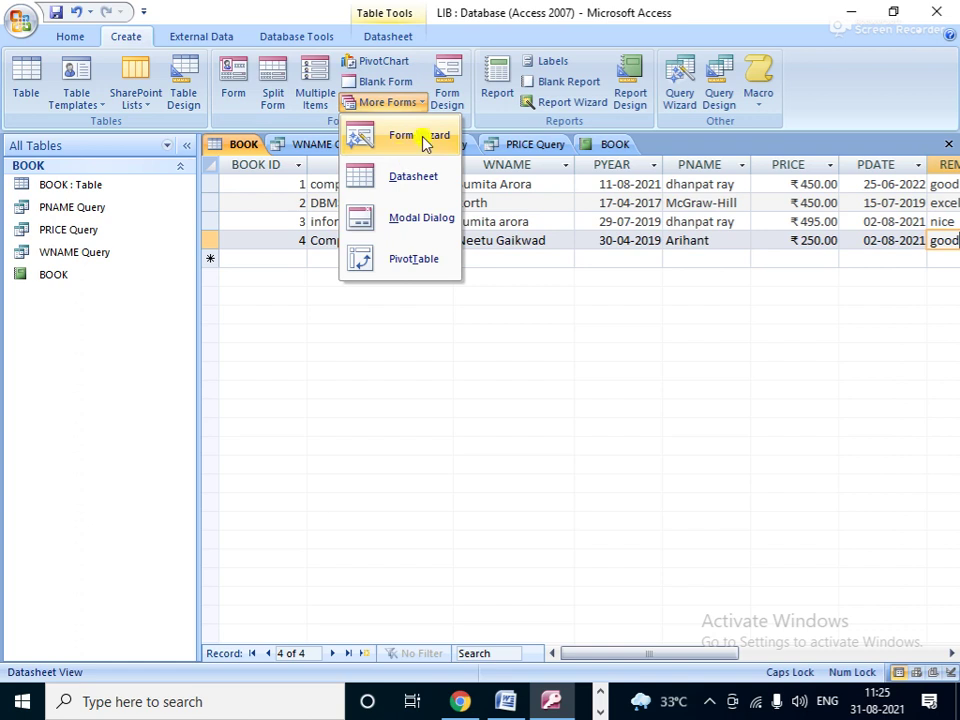
{"action": "left_click", "coordinate": [424, 140]}
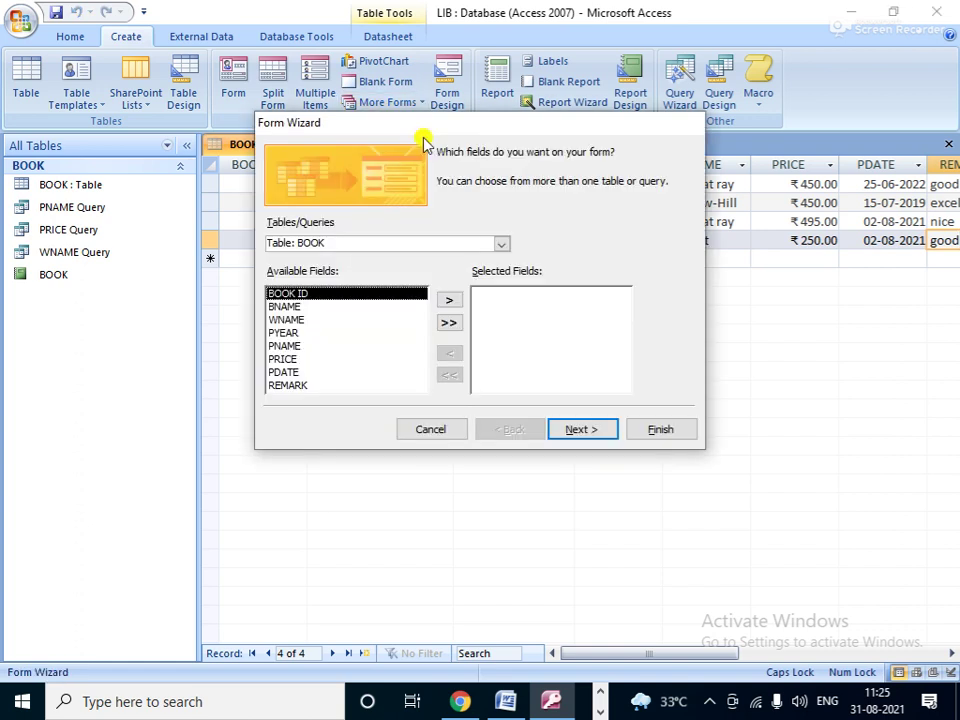
{"action": "left_click", "coordinate": [448, 321]}
{"action": "left_click", "coordinate": [588, 431]}
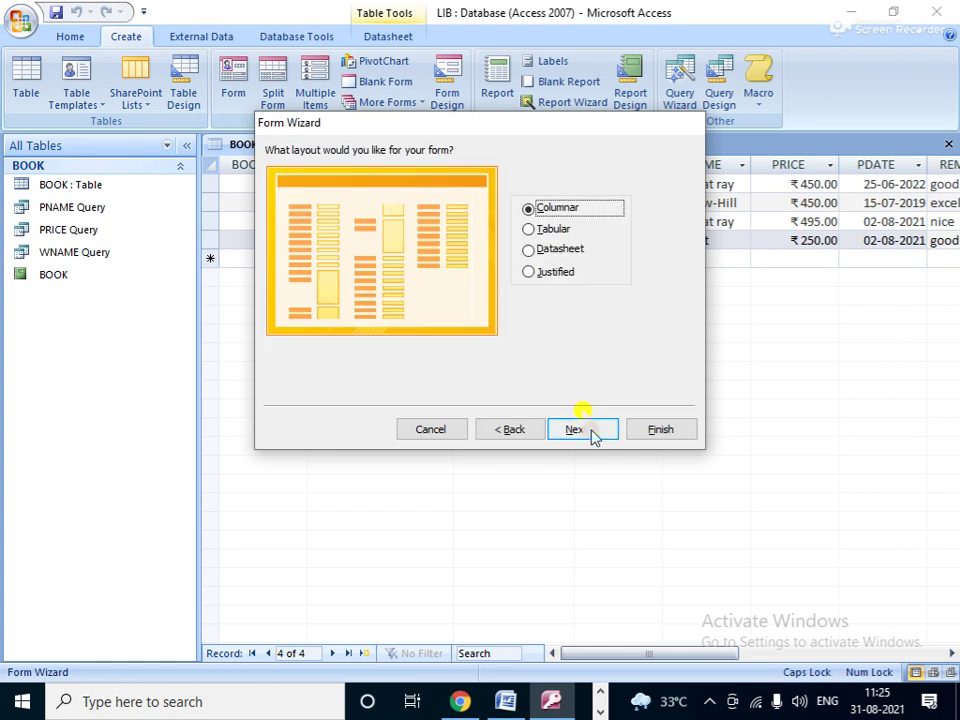
{"action": "left_click", "coordinate": [531, 250]}
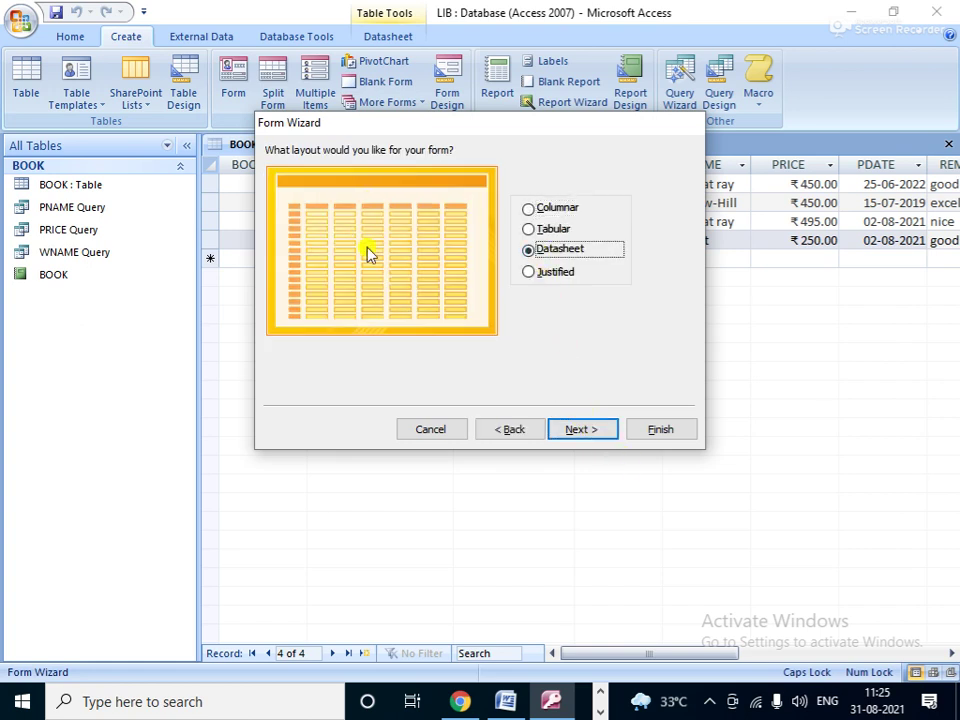
- Apply the Solstice style to the form and finish the wizard with the option to modify the form's design
{"action": "left_click", "coordinate": [573, 432]}
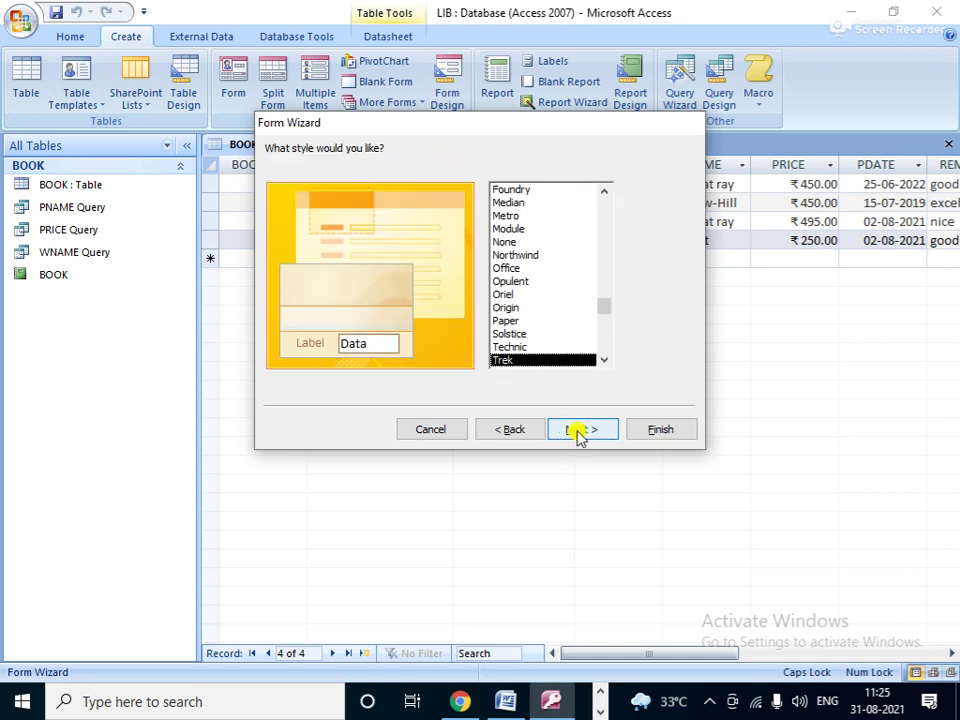
{"action": "left_click", "coordinate": [508, 334]}
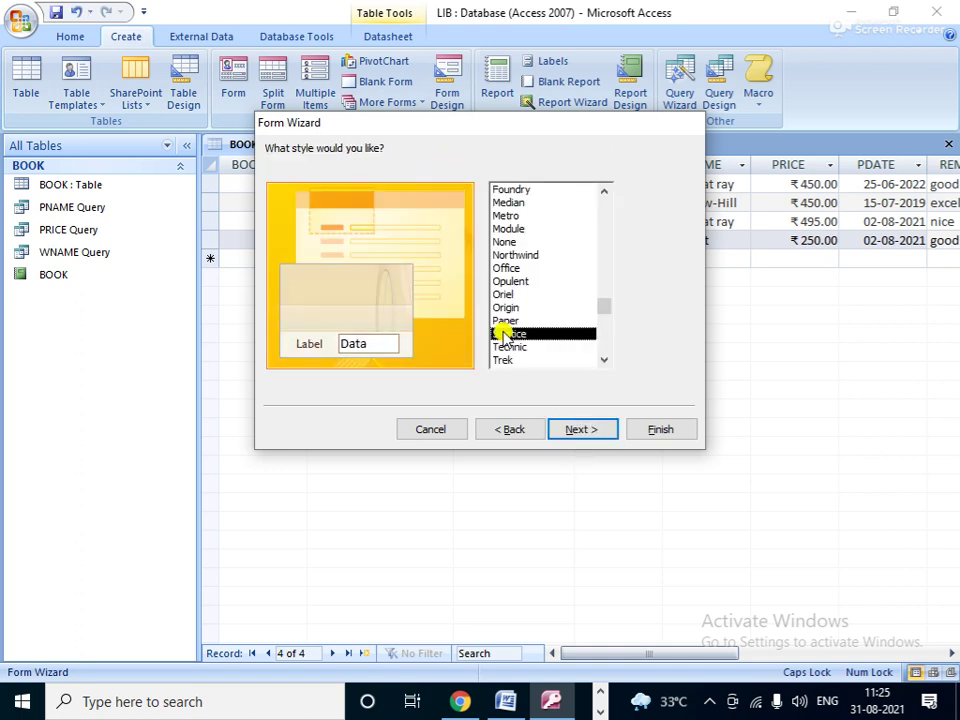
{"action": "left_click", "coordinate": [586, 430]}
{"action": "left_click", "coordinate": [436, 331]}
{"action": "left_click", "coordinate": [660, 430]}
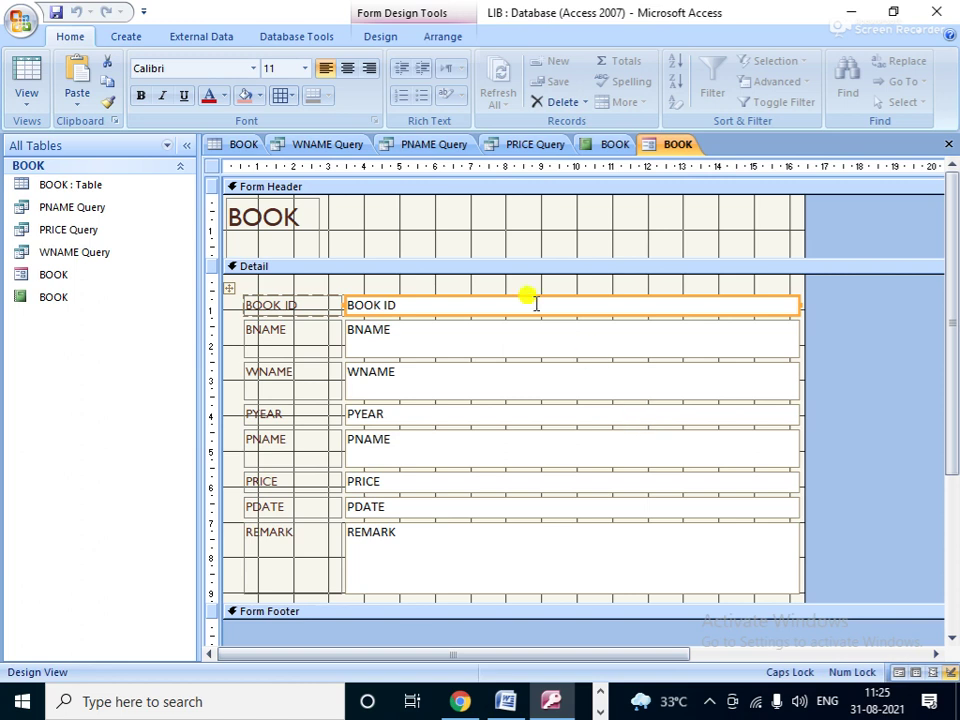
- Make the text of all field labels and boxes in the form's Detail section dark red and bold
{"action": "left_click", "coordinate": [229, 288]}
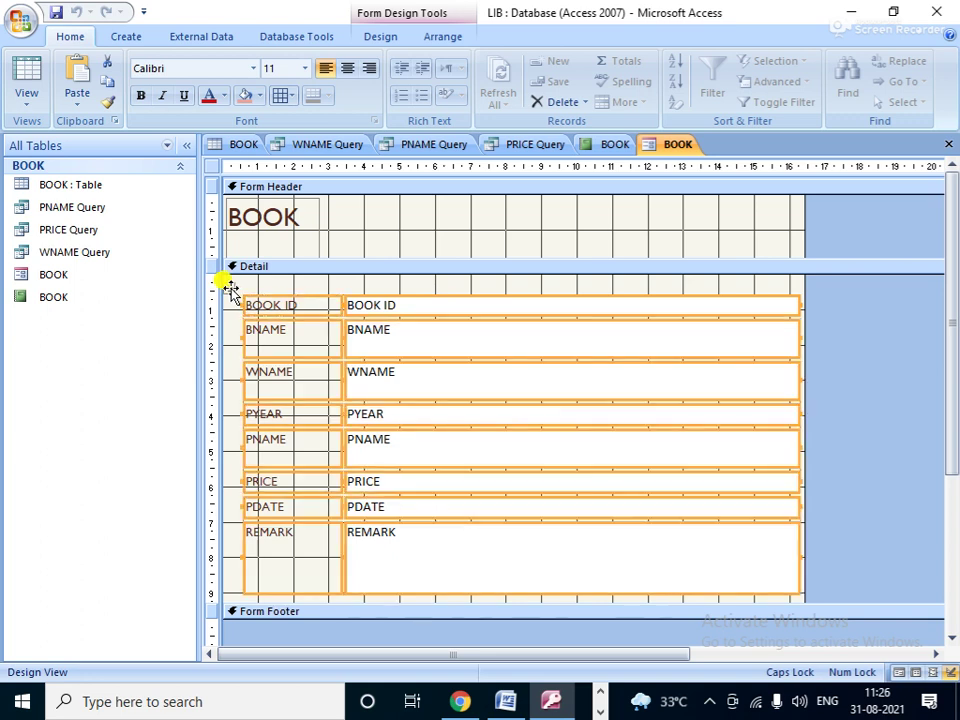
{"action": "left_click", "coordinate": [209, 99]}
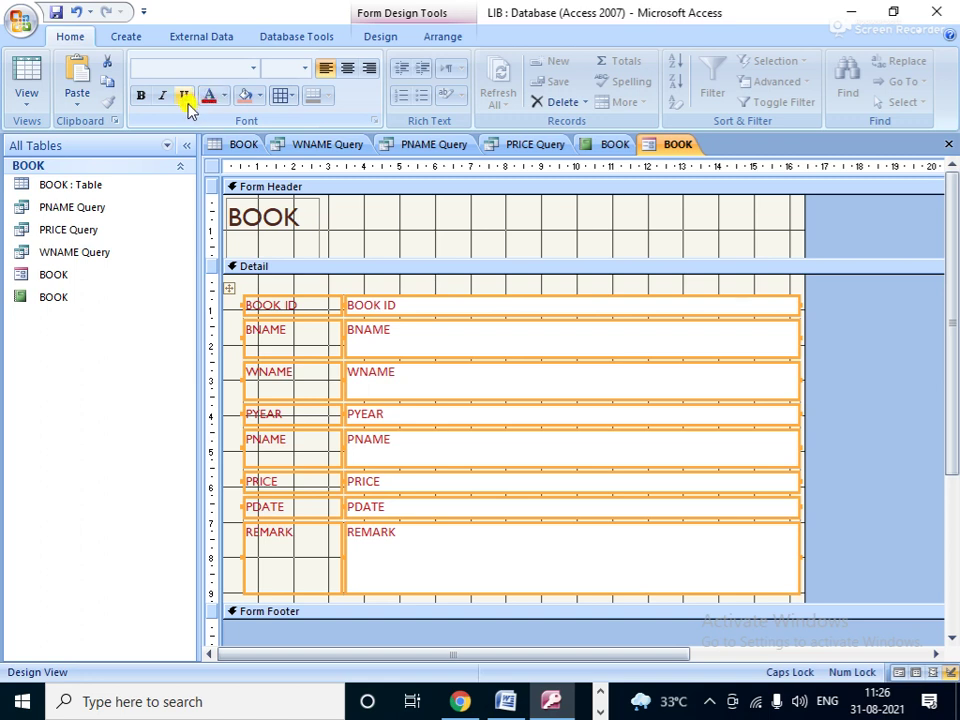
{"action": "left_click", "coordinate": [142, 96]}
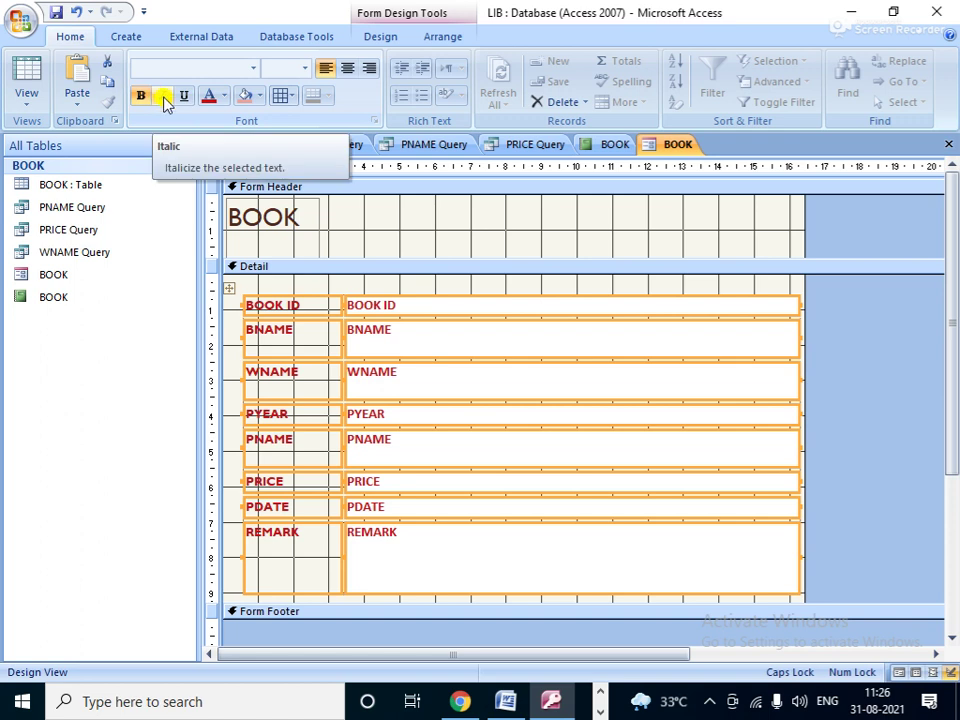
- Try a purple fill on all the Detail labels and boxes, and settle on a light aqua fill
{"action": "left_click", "coordinate": [262, 95]}
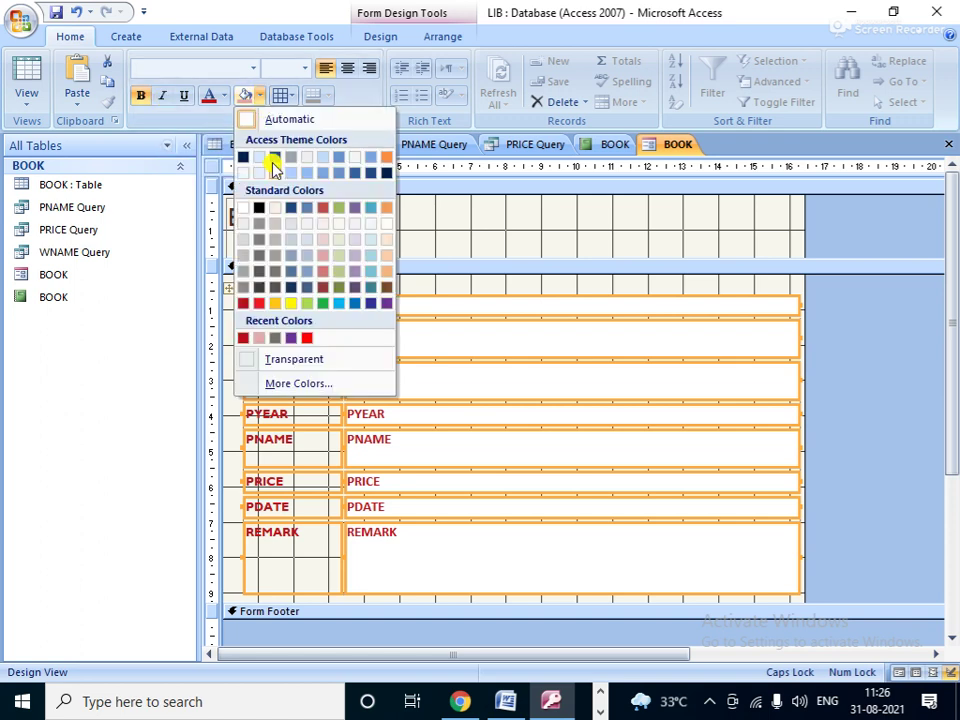
{"action": "left_click", "coordinate": [358, 208]}
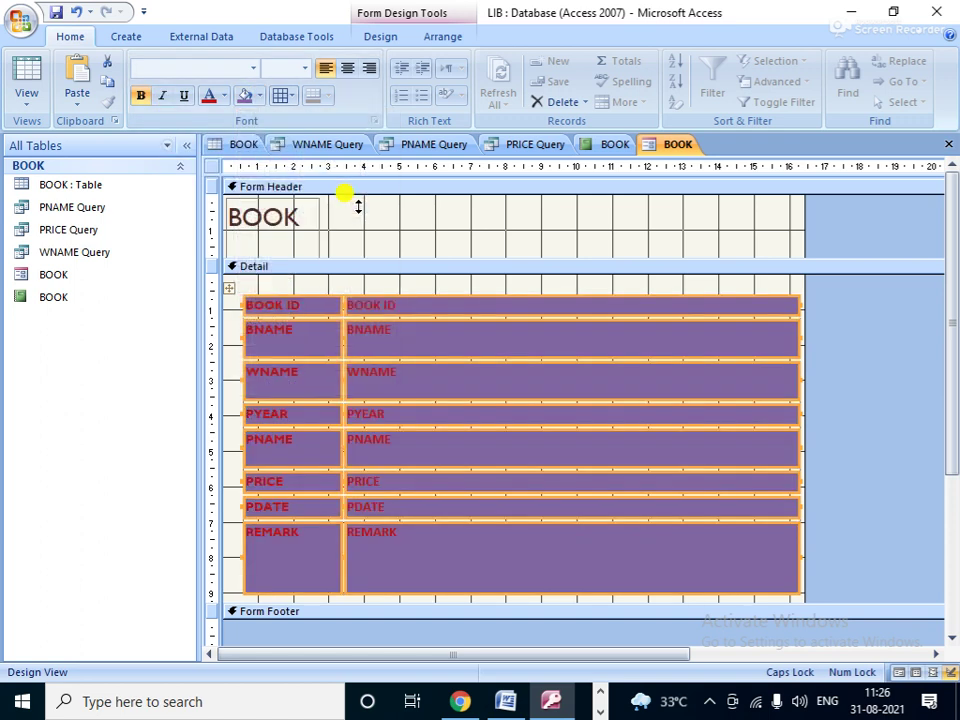
{"action": "left_click", "coordinate": [257, 95]}
{"action": "left_click", "coordinate": [362, 232]}
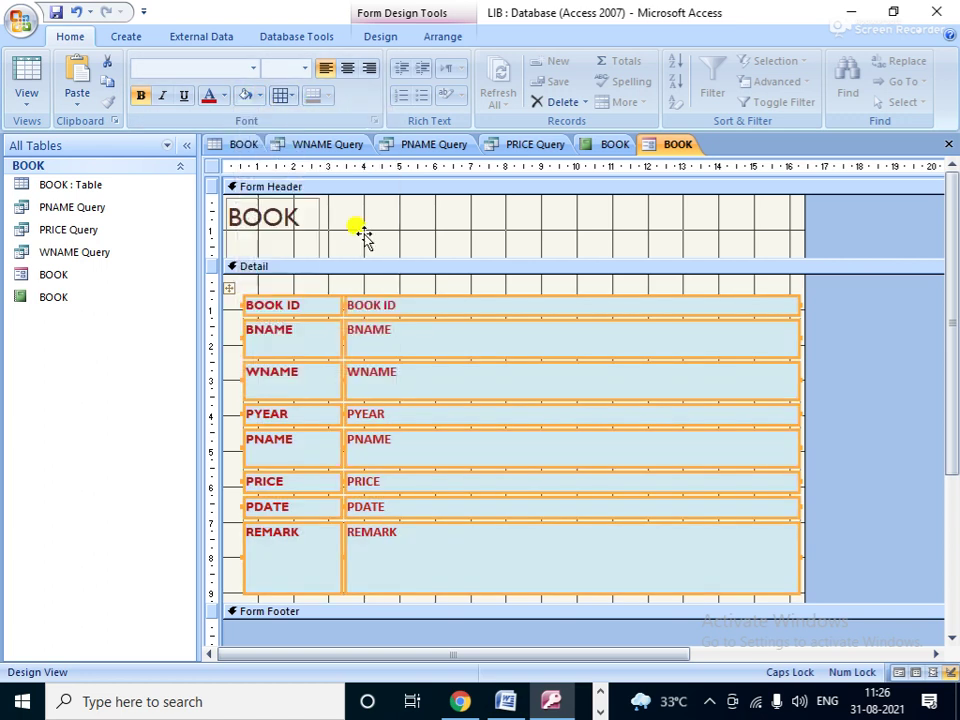
- Move the BOOK title to the middle of the Form Header, starting at about 7.3 cm, and fill it light aqua
{"action": "left_click", "coordinate": [306, 219]}
{"action": "left_click_drag", "start_coordinate": [290, 189], "coordinate": [553, 197]}
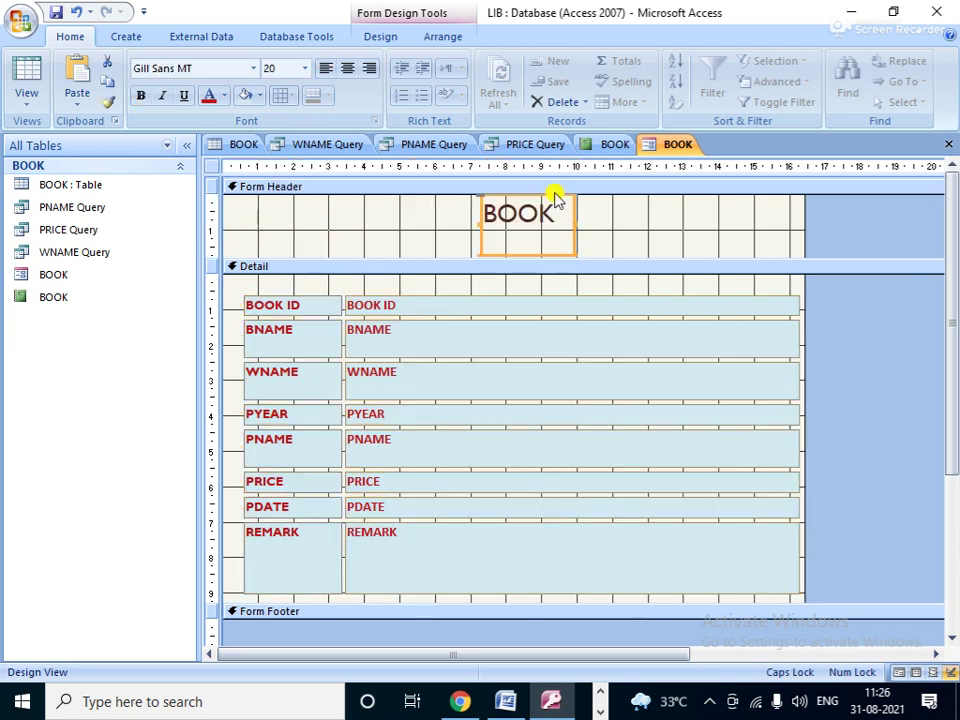
{"action": "left_click", "coordinate": [247, 96]}
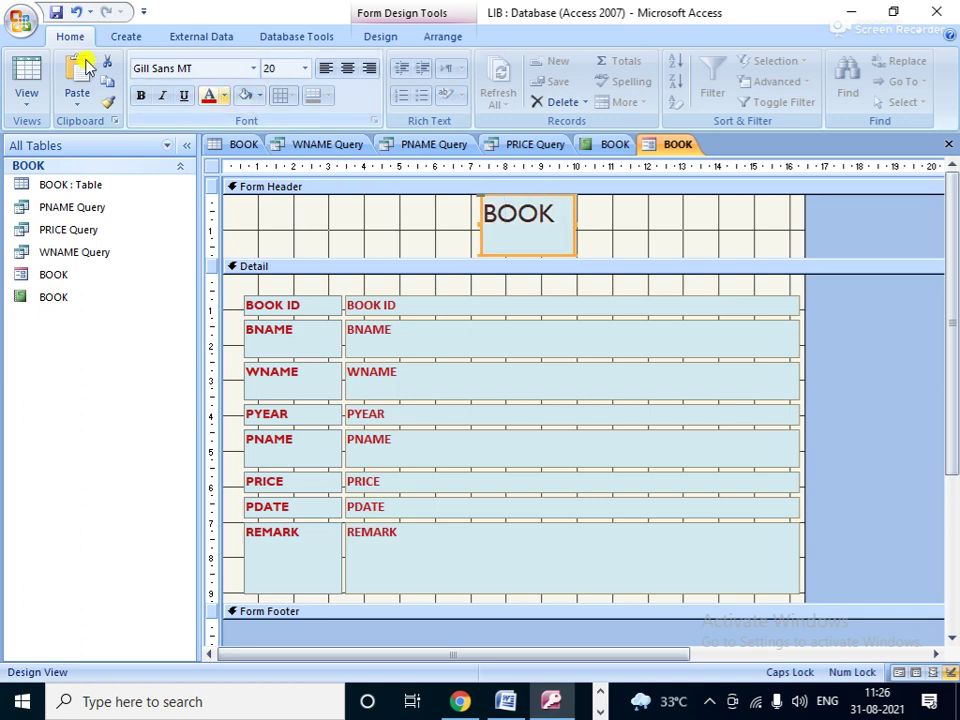
- Display the form in Form View and browse its records, going to the last, back to the first and forward one by one
{"action": "left_click", "coordinate": [26, 104]}
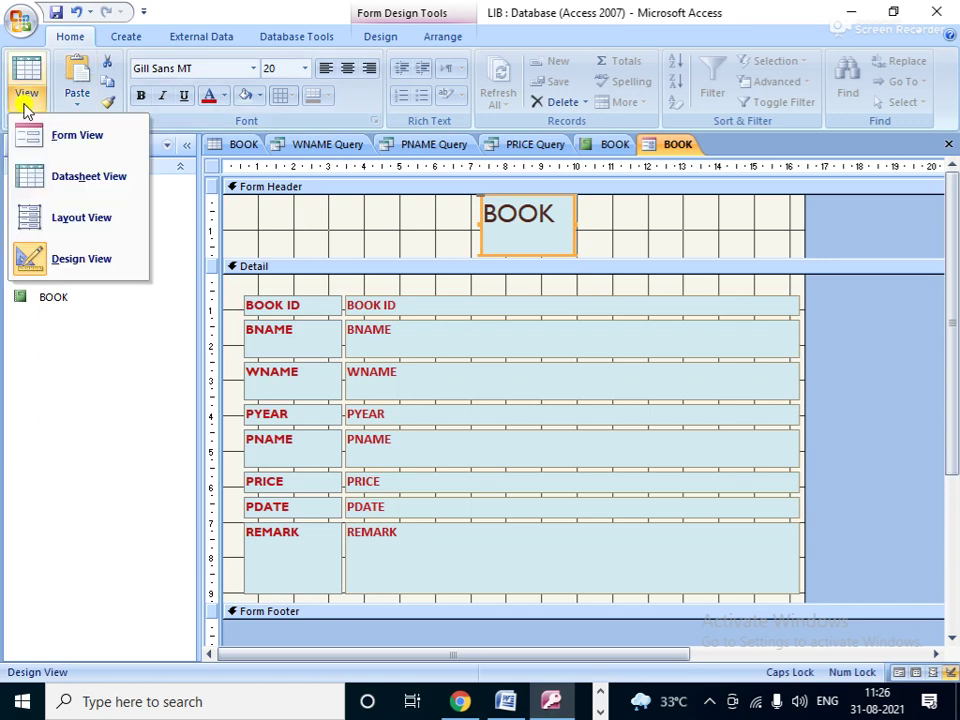
{"action": "left_click", "coordinate": [82, 143]}
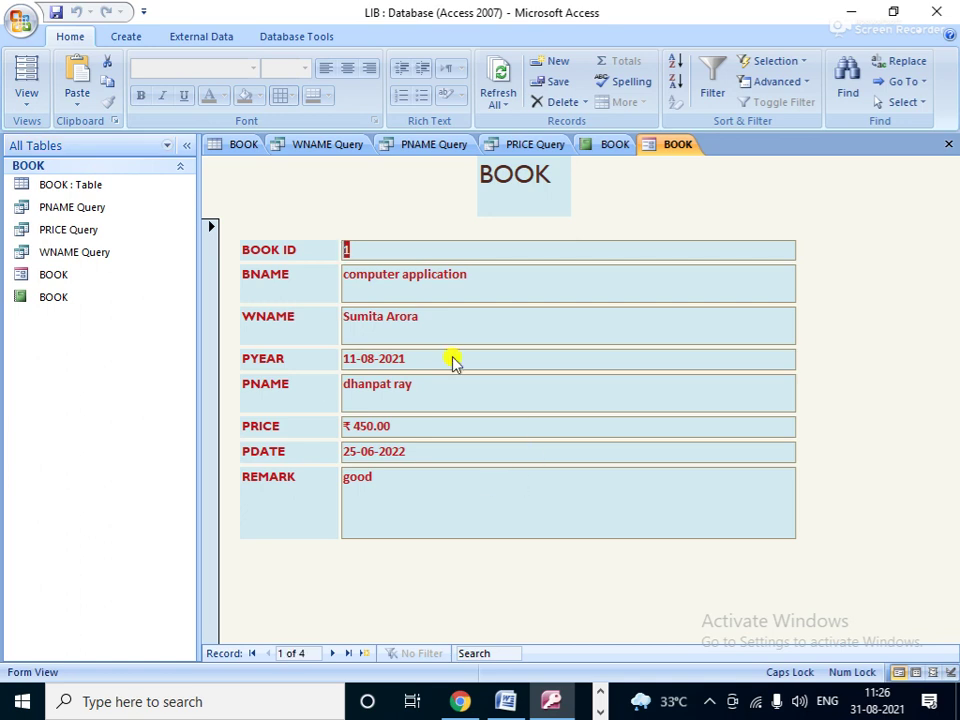
{"action": "left_click", "coordinate": [347, 655]}
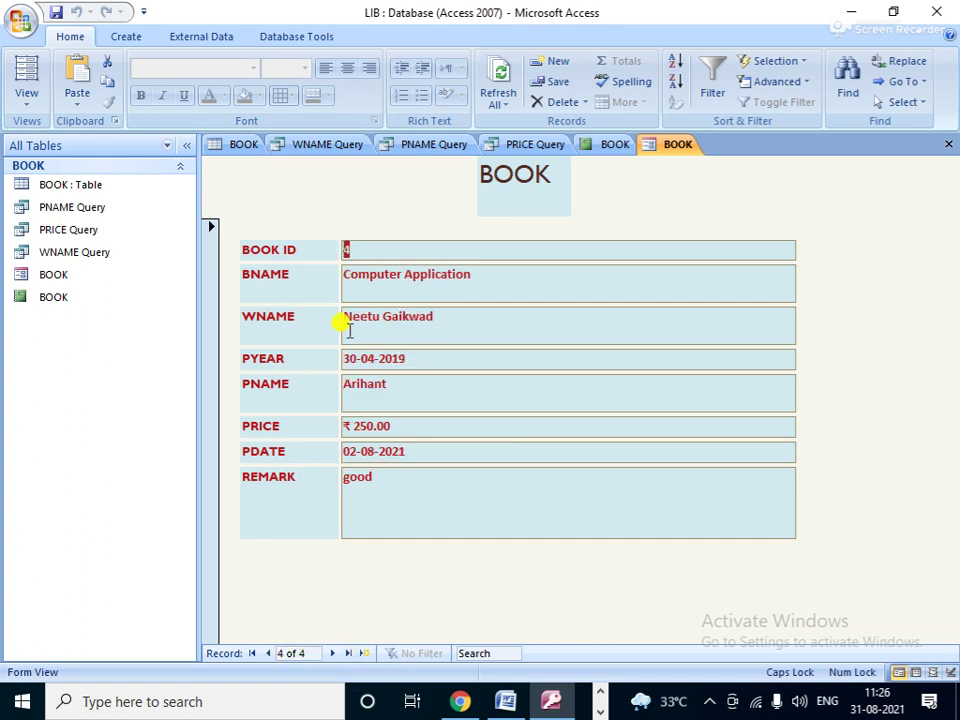
{"action": "left_click", "coordinate": [253, 653]}
{"action": "left_click", "coordinate": [333, 654]}
{"action": "left_click", "coordinate": [333, 654]}
{"action": "left_click", "coordinate": [333, 654]}
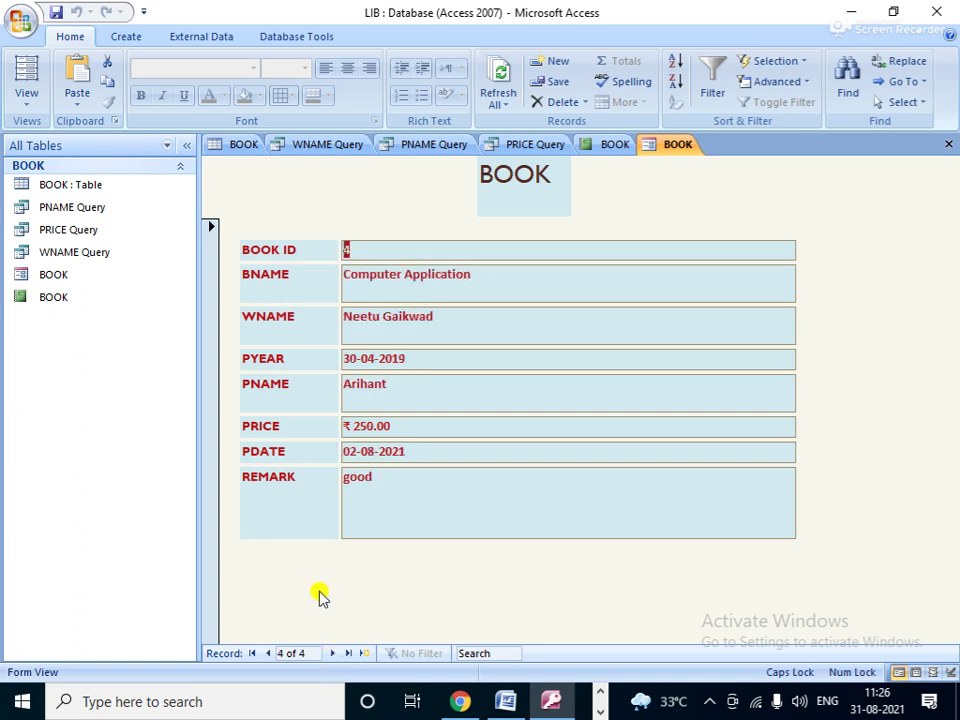